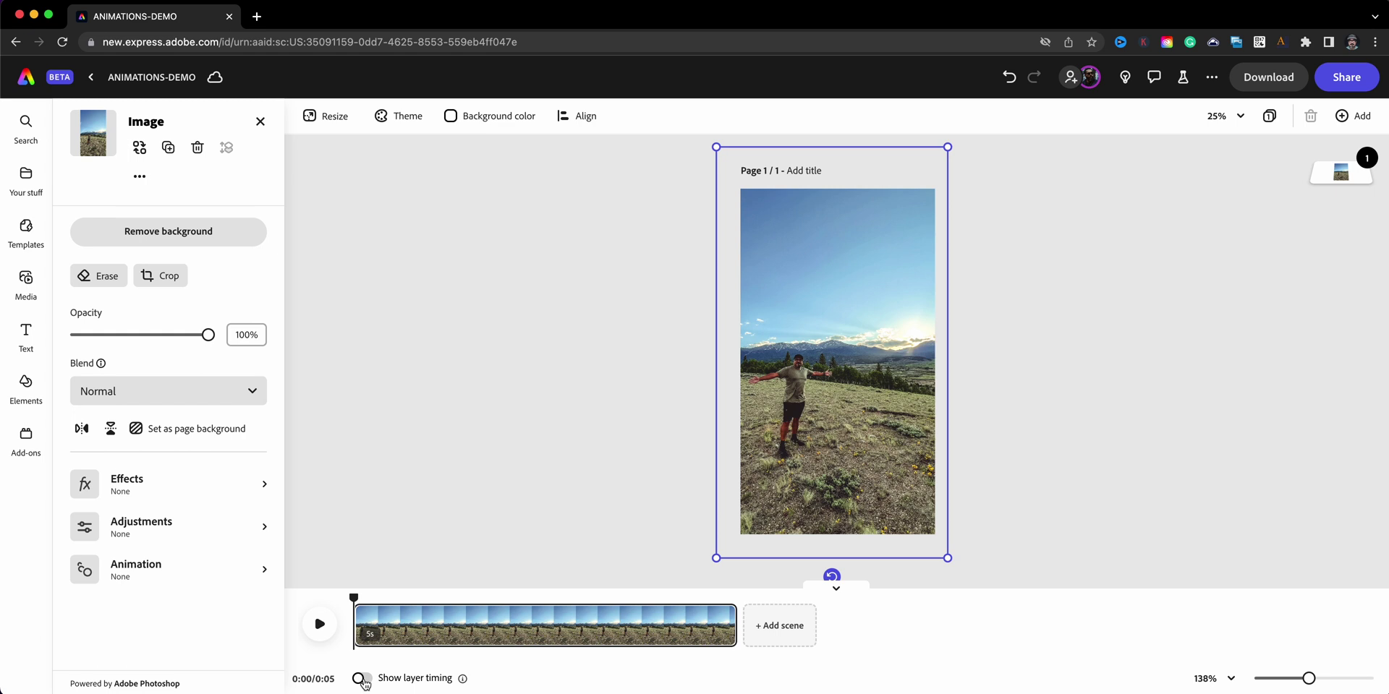
Turn on layer timing for the timeline and select the photo to view its layer.
left_click(362, 680)
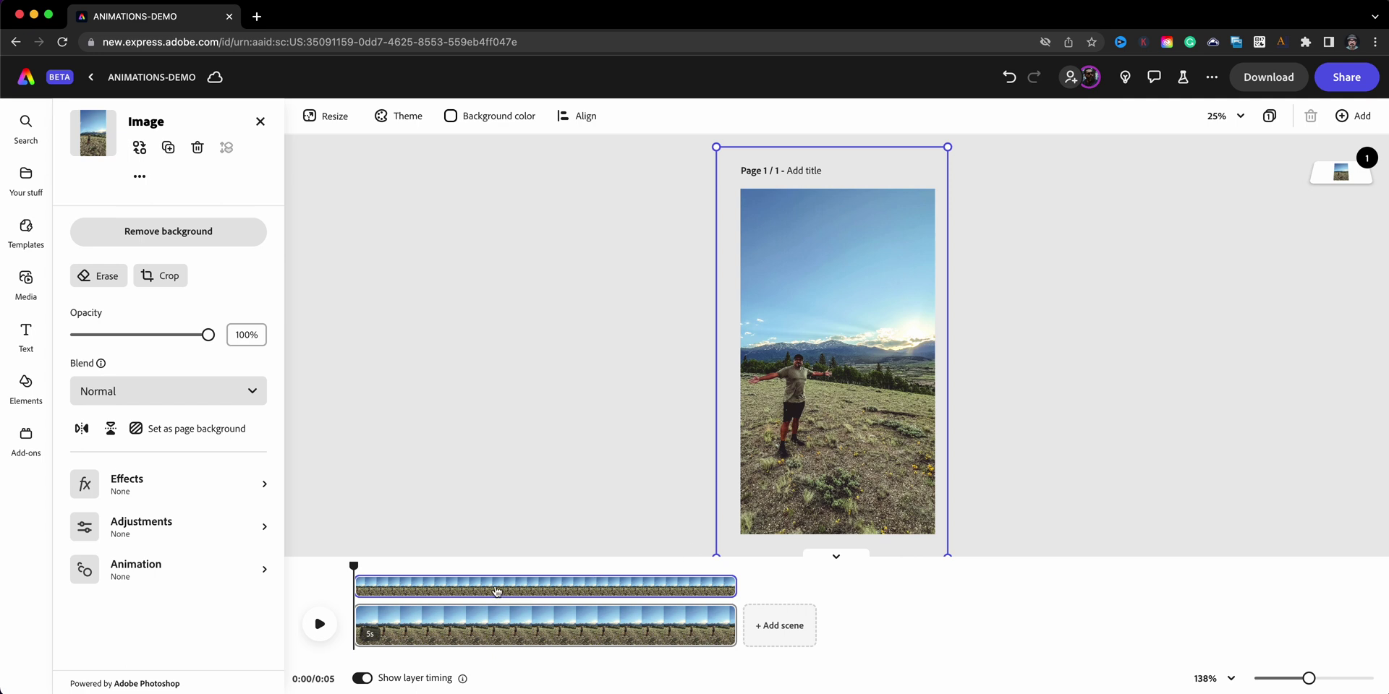
left_click(553, 499)
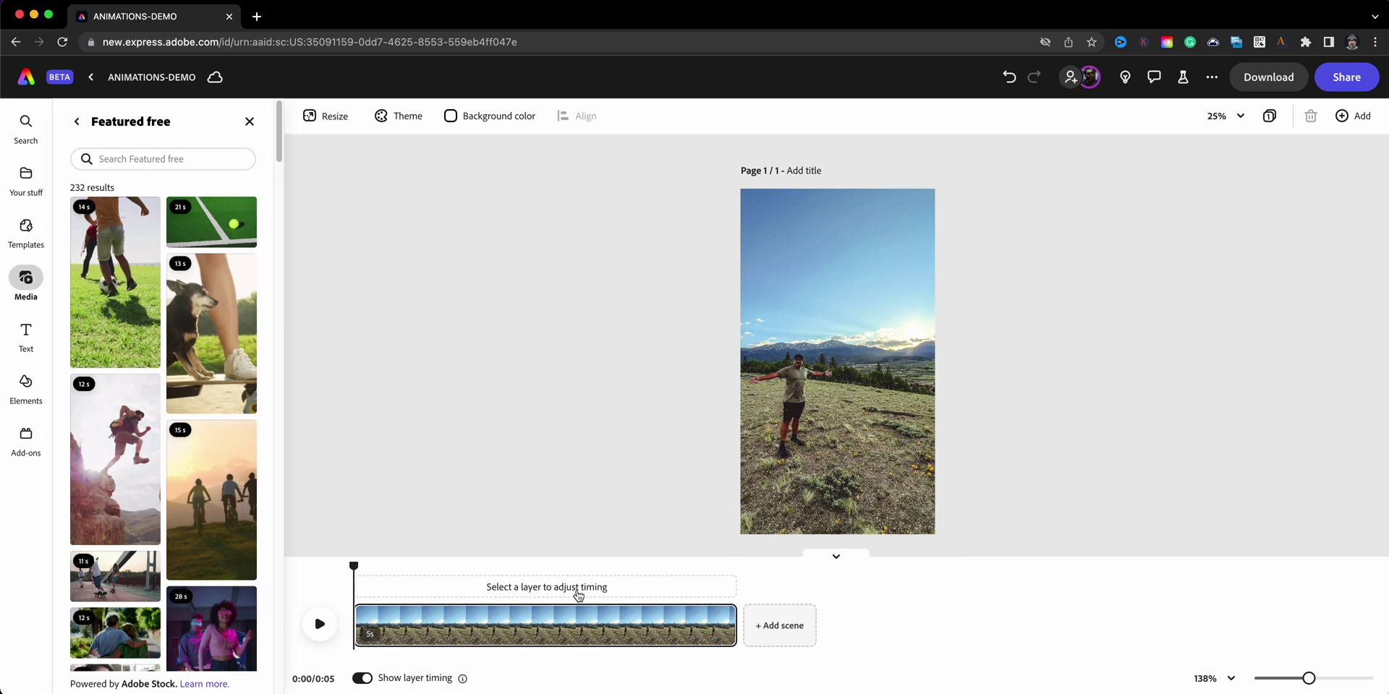
left_click(837, 418)
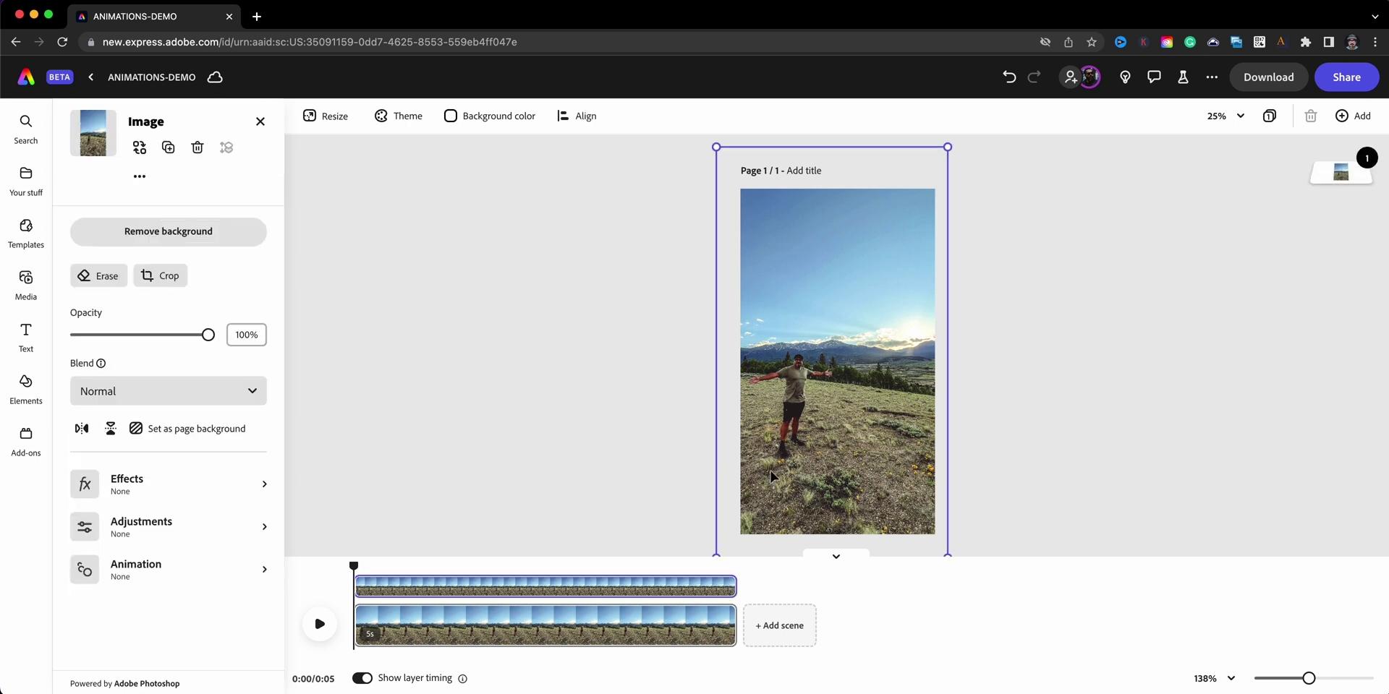
left_click(593, 505)
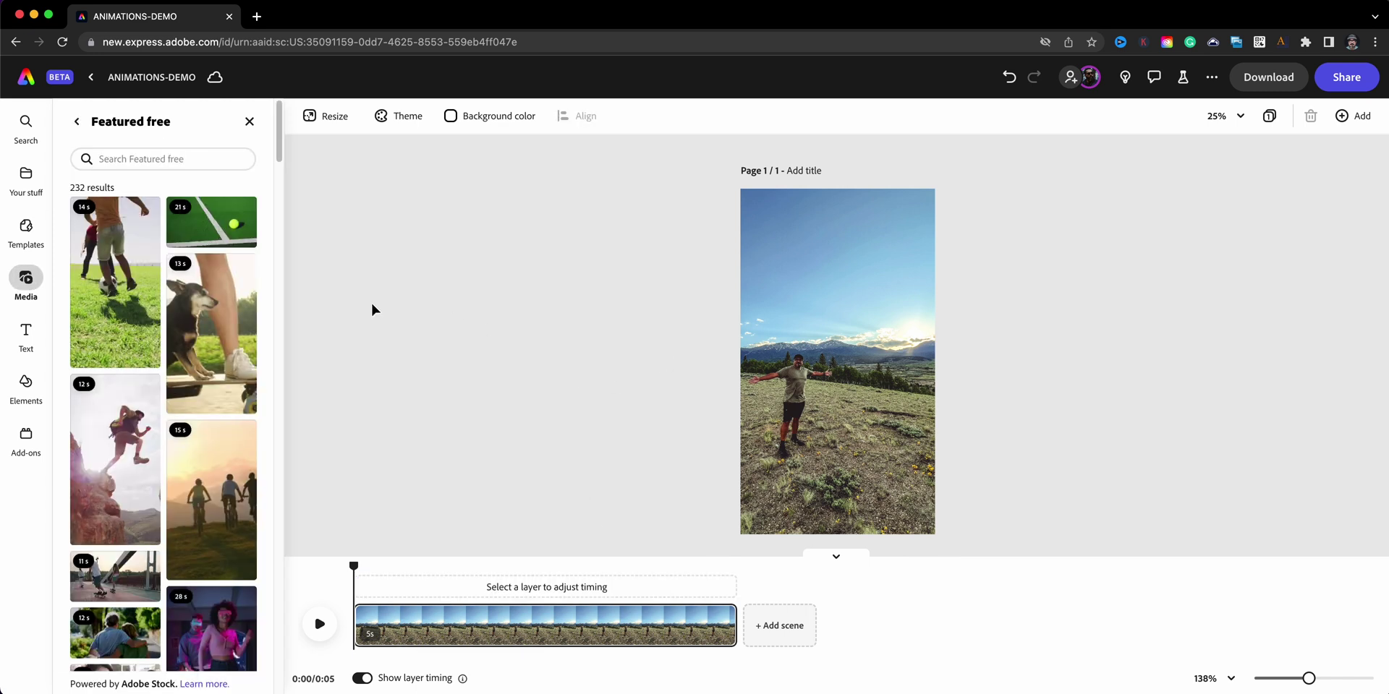
Add a text box to the page reading COLORADO TRIP.
left_click(26, 334)
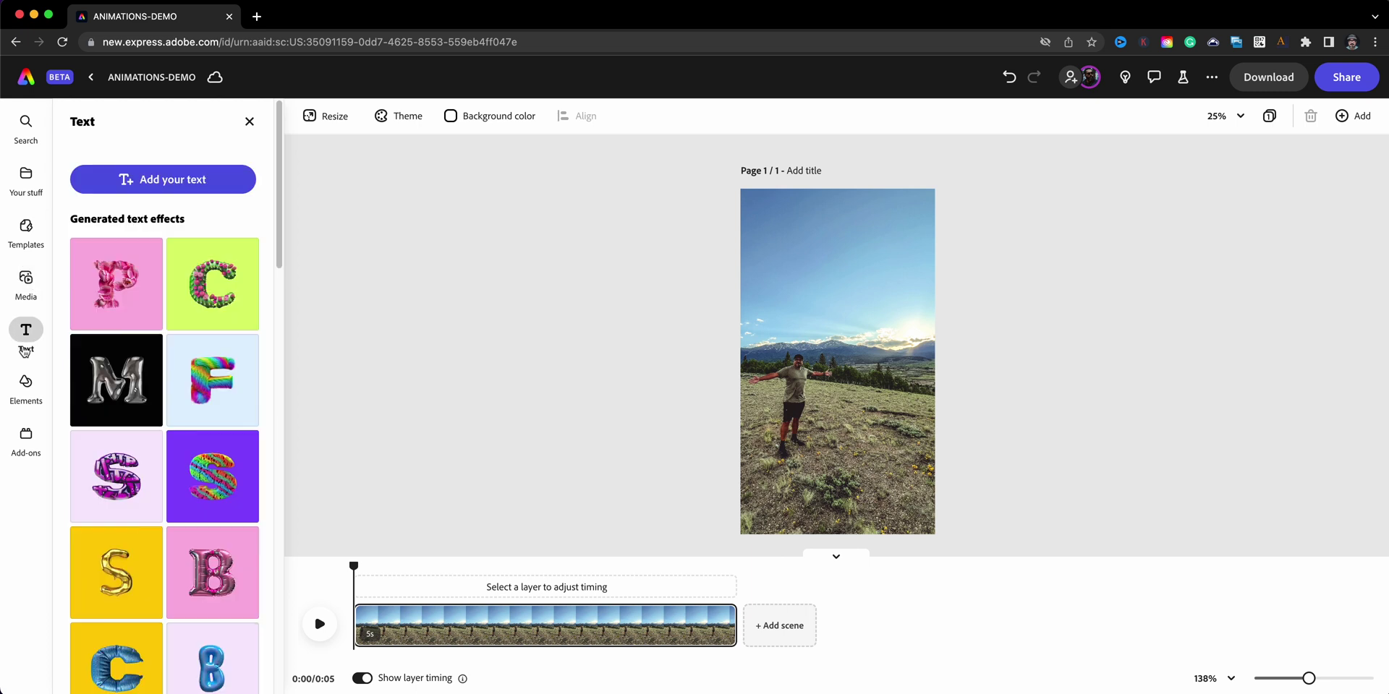
left_click(191, 186)
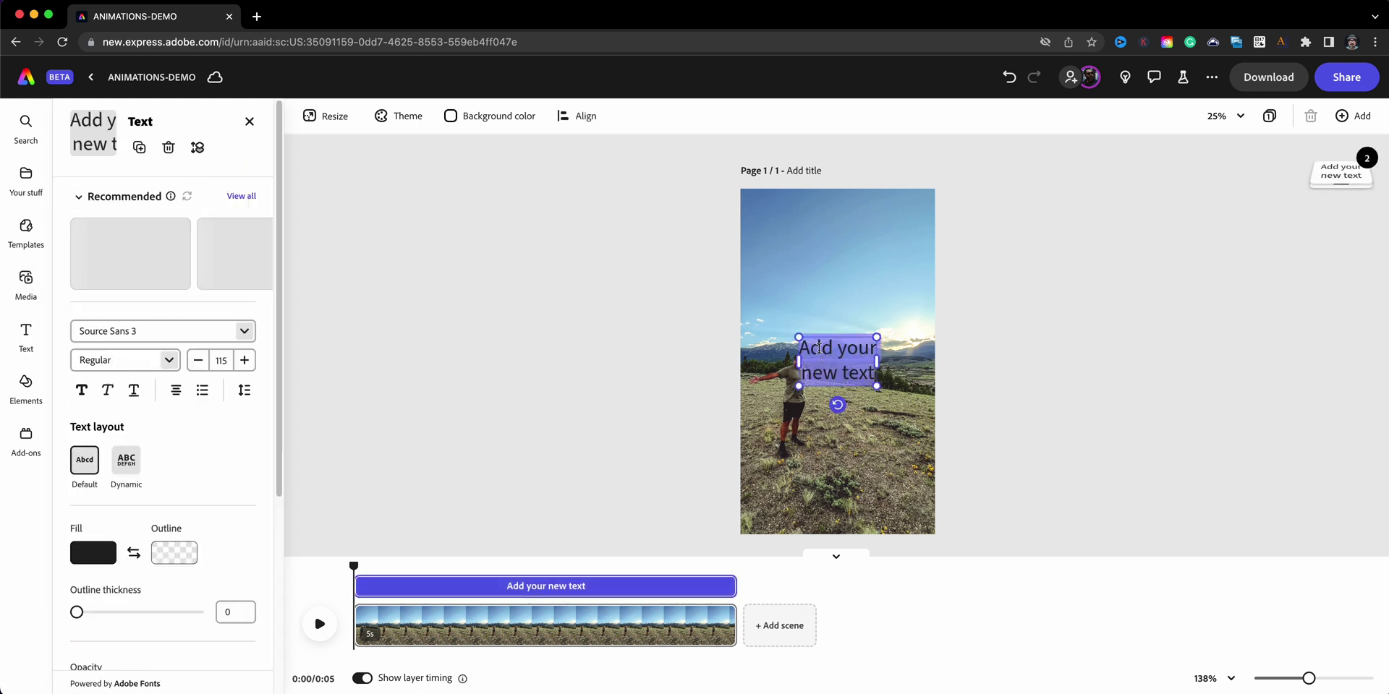
type("COLORAD")
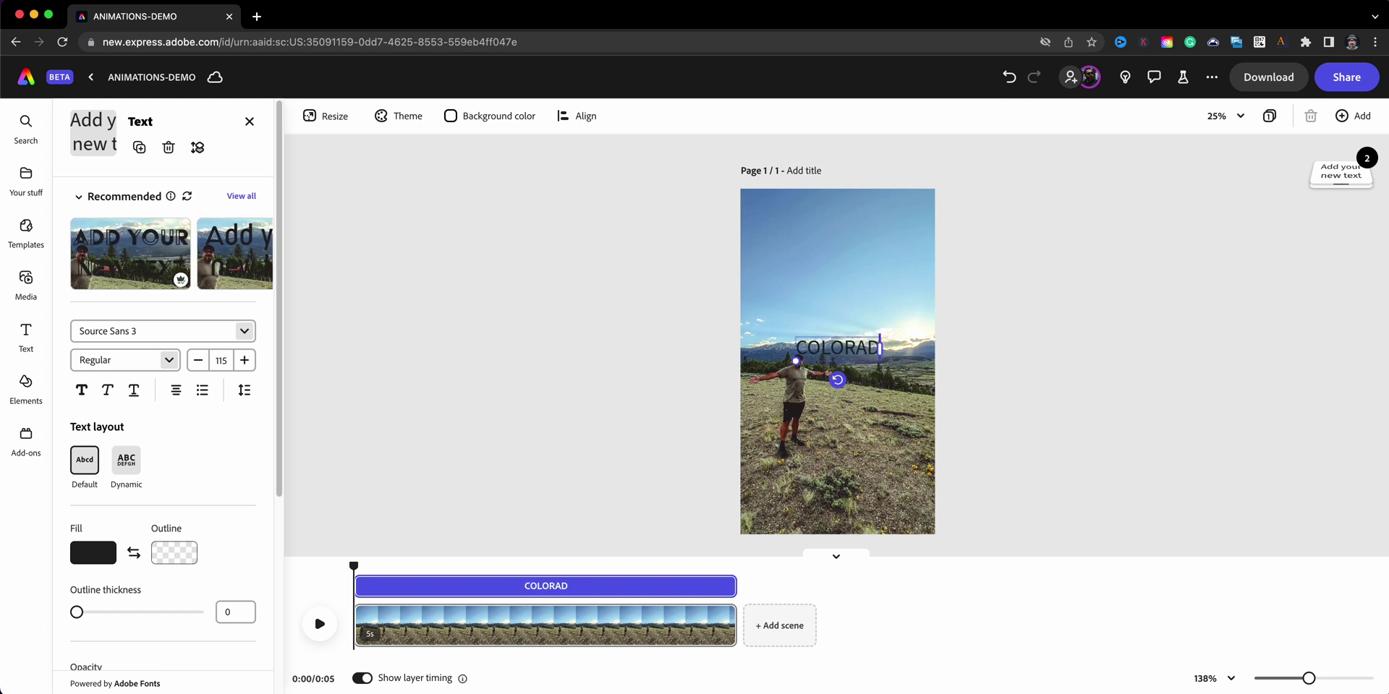
type("O TRIP")
Set the font of the whole COLORADO TRIP title to Bebas Neue Bold.
key("super+a")
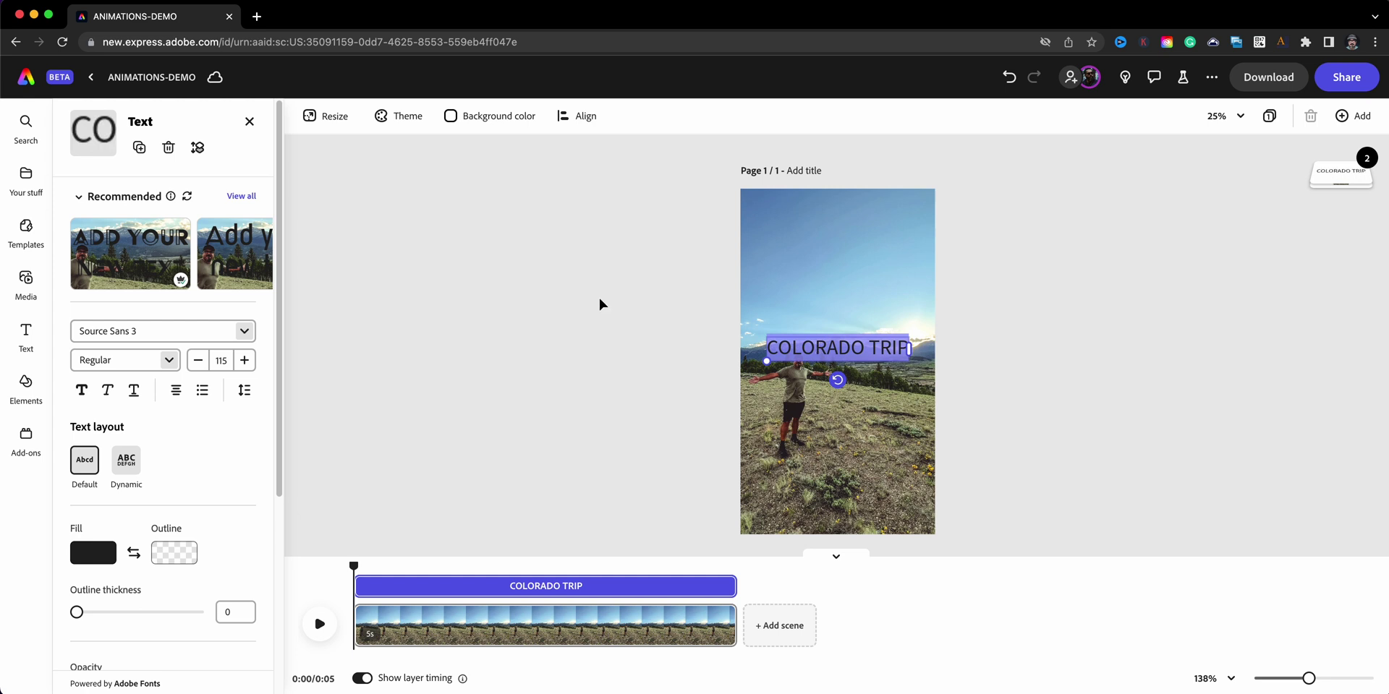
left_click(245, 331)
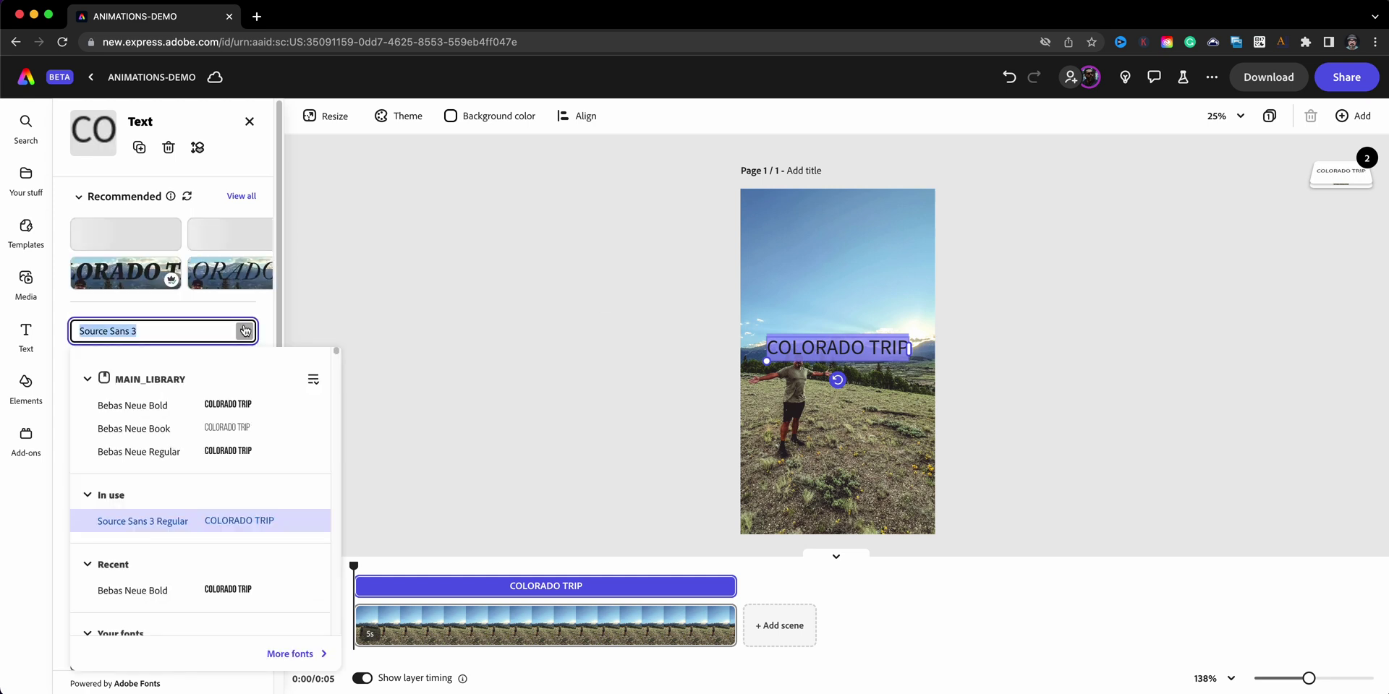
left_click(254, 411)
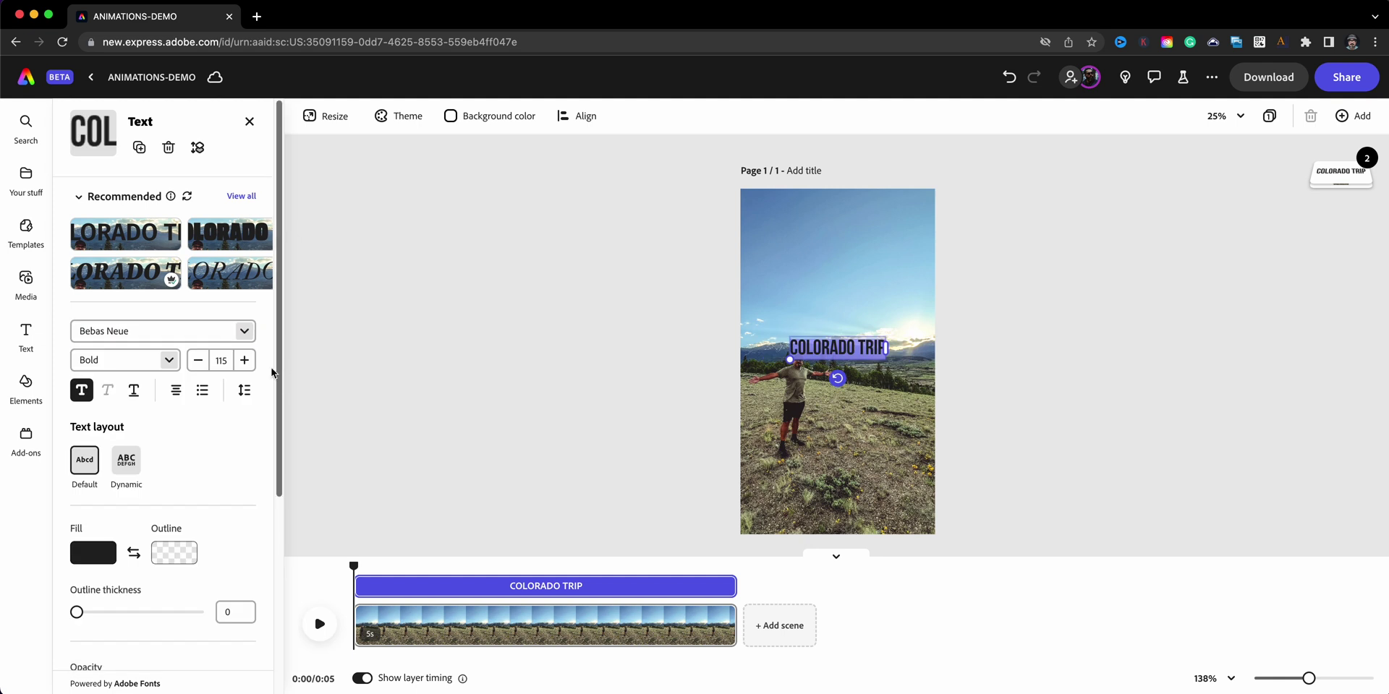
Apply the Dynamic text layout to the title and reduce its line spacing.
left_click(122, 457)
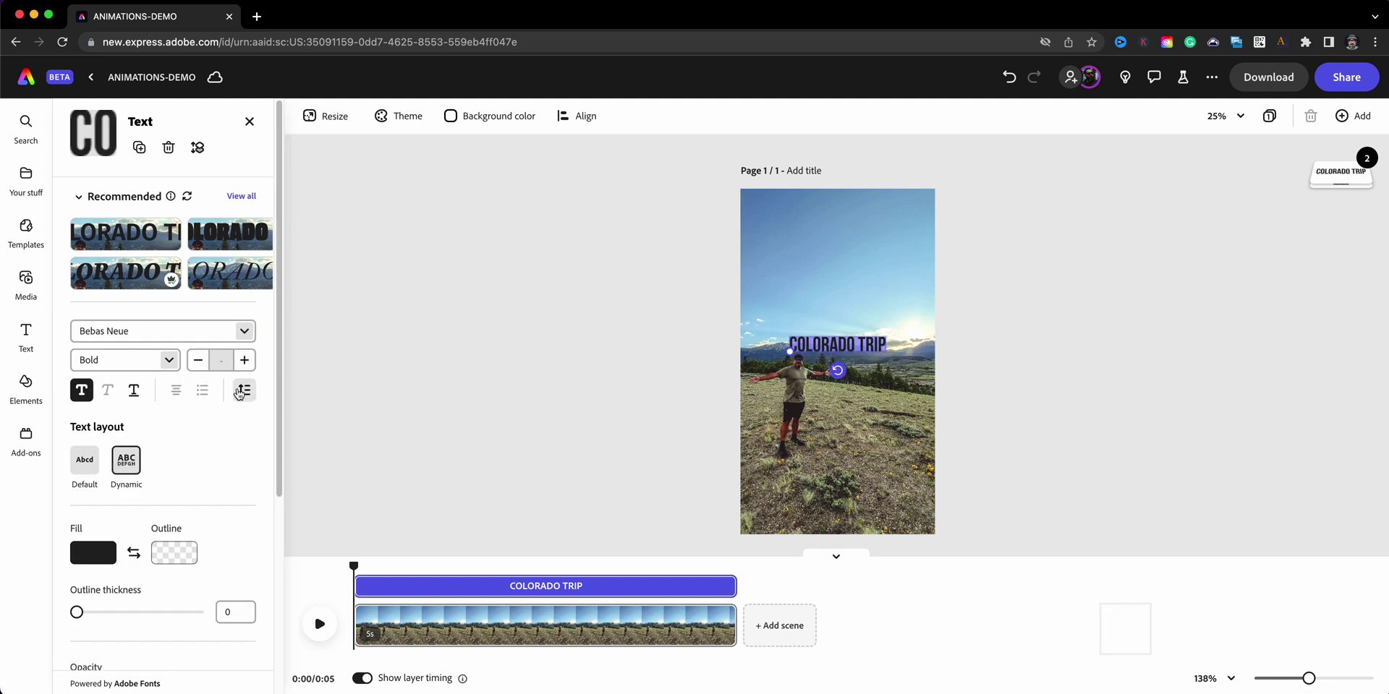
left_click(244, 390)
left_click_drag(204, 454, 188, 452)
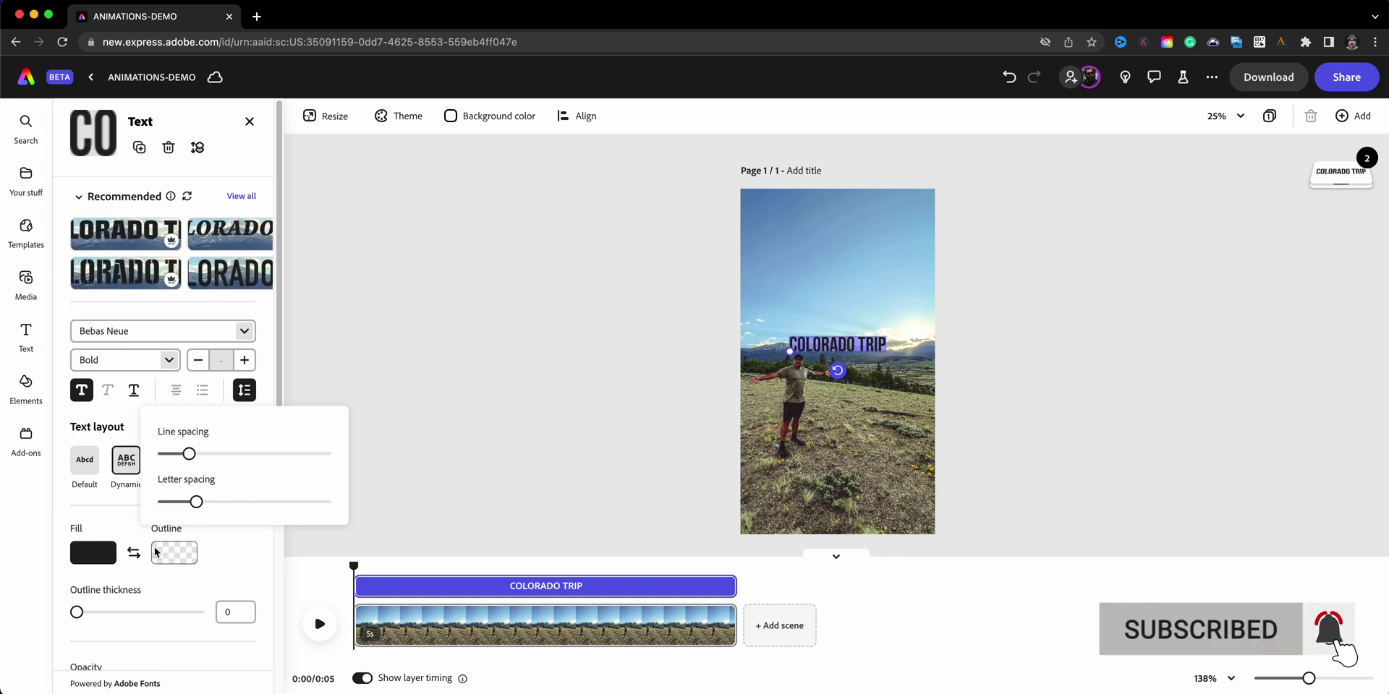
Change the title's fill color to white.
left_click(104, 556)
left_click(104, 555)
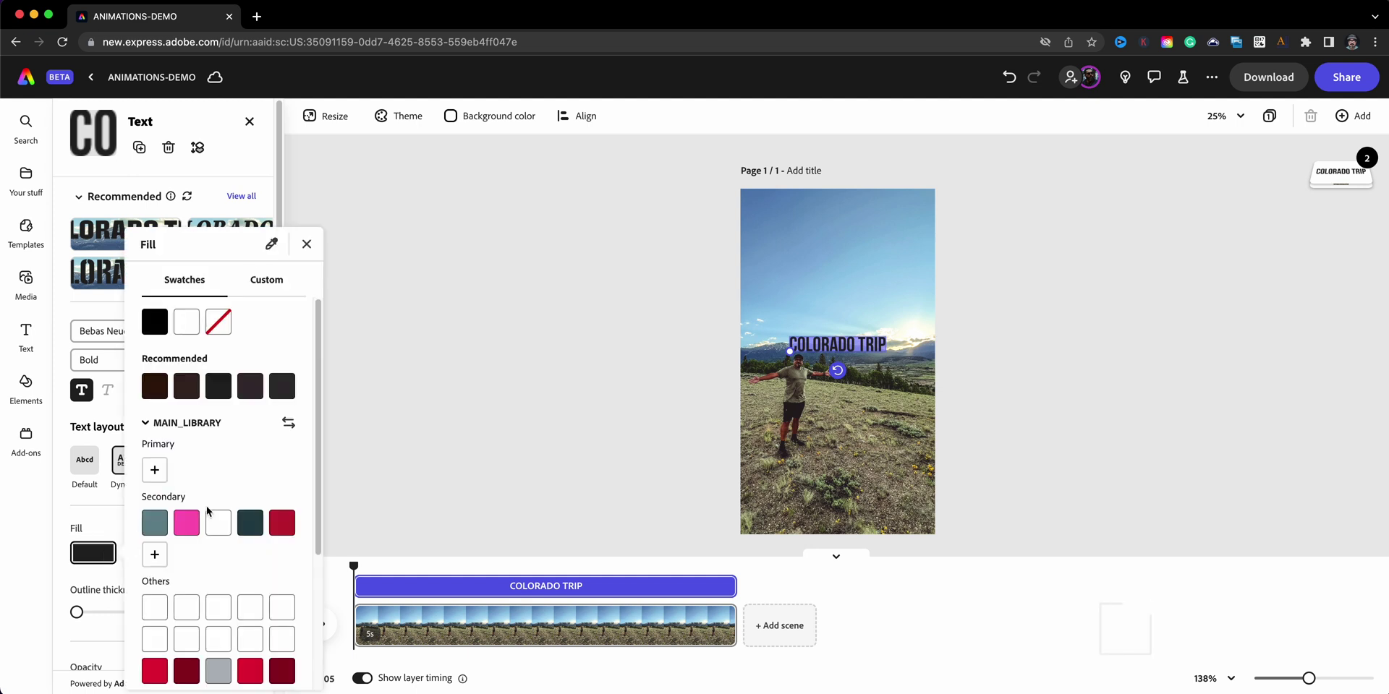
left_click(190, 322)
left_click(506, 337)
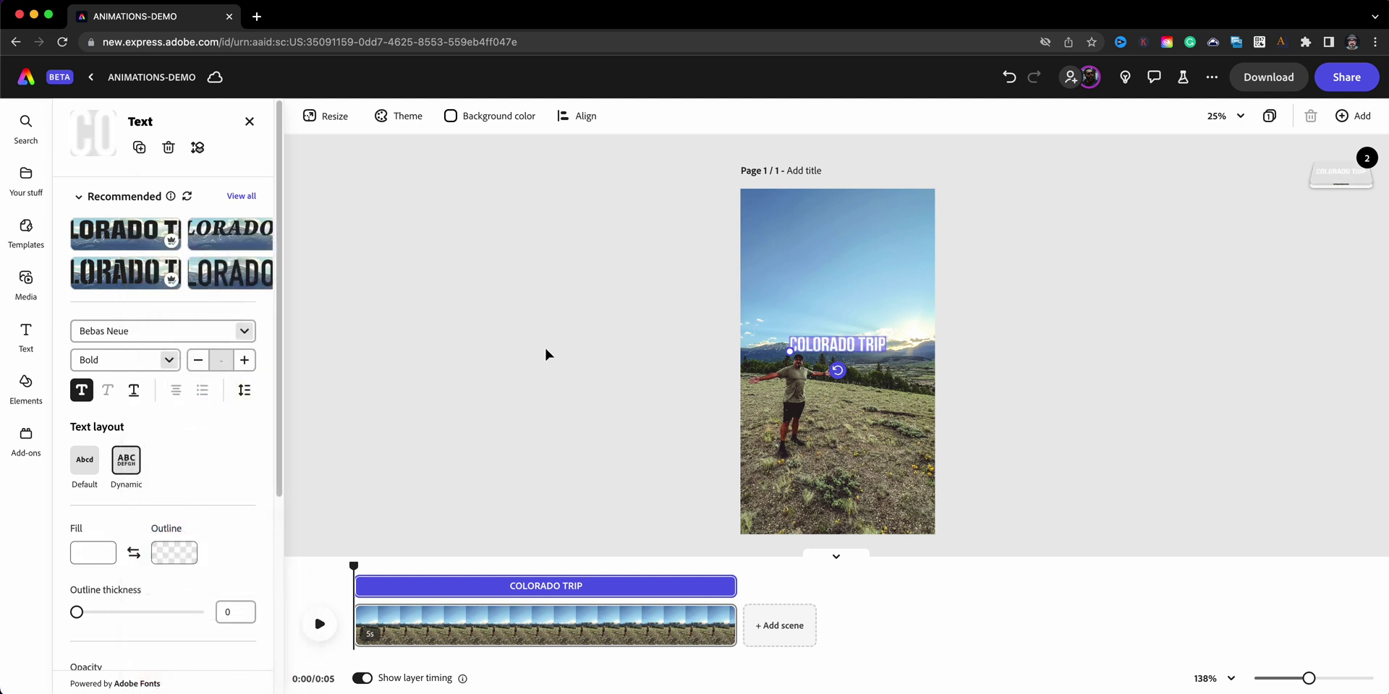
Resize the title so it stacks on two lines and move it up into the sky area of the photo.
left_click_drag(787, 353, 773, 428)
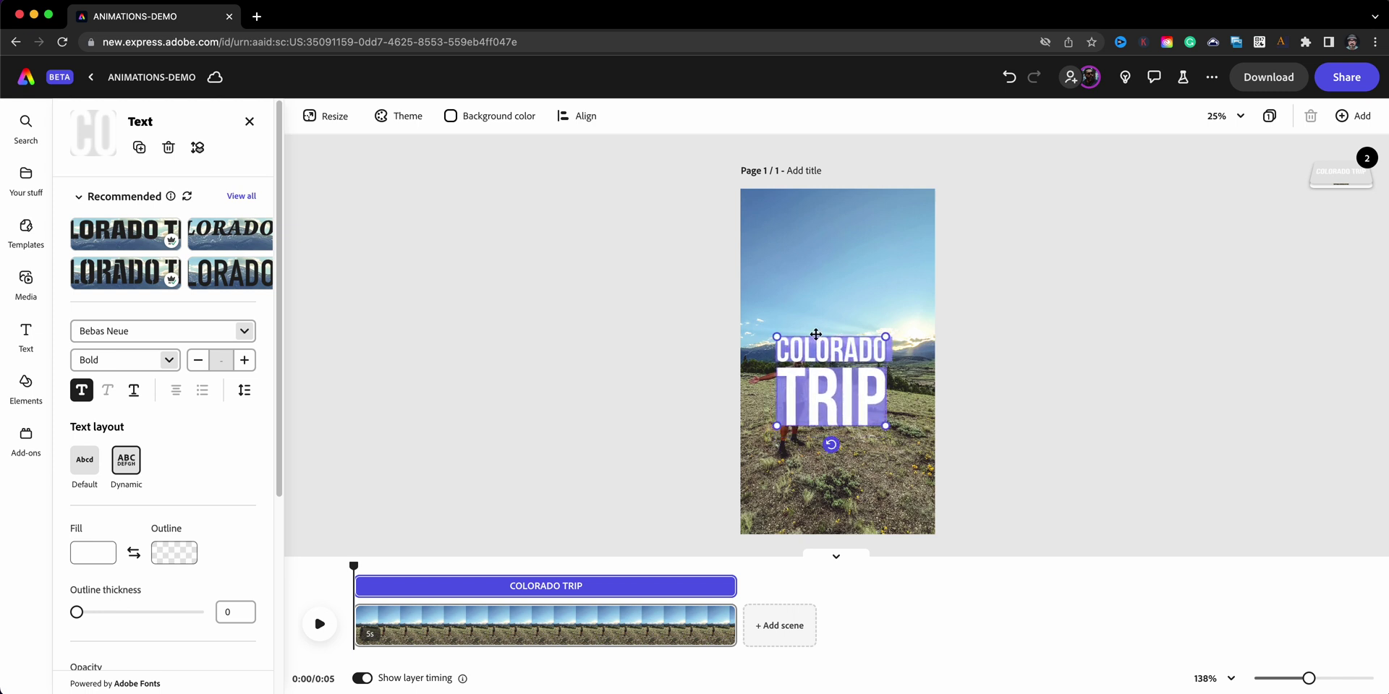
left_click_drag(832, 337, 839, 231)
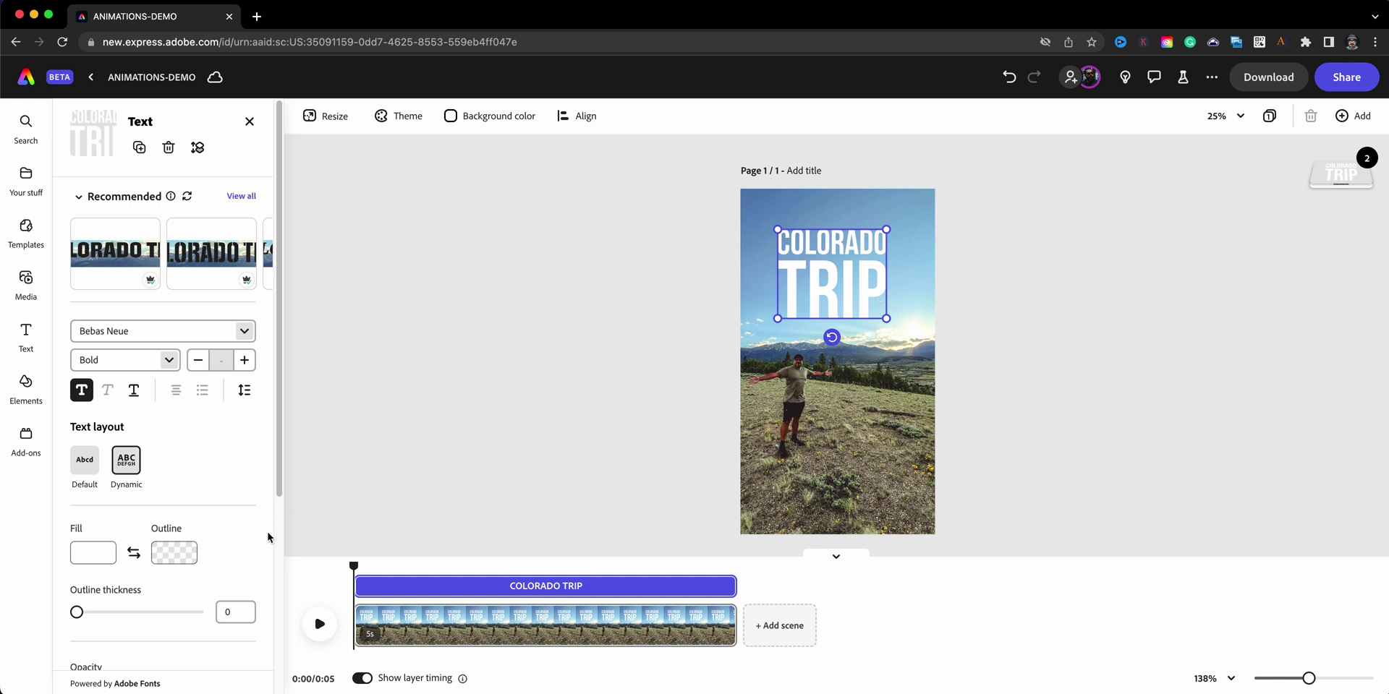
scroll(267, 538, "down", 5)
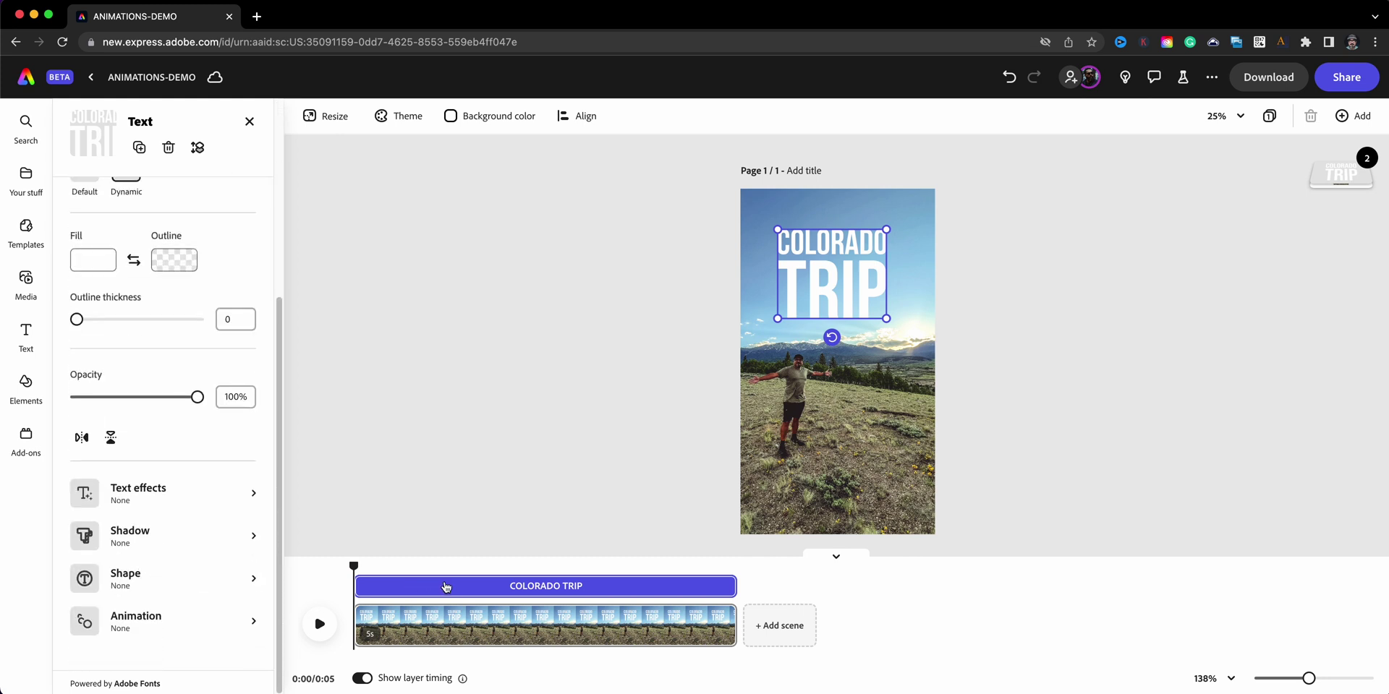
mouse_move(365, 594)
left_click_drag(354, 566, 309, 596)
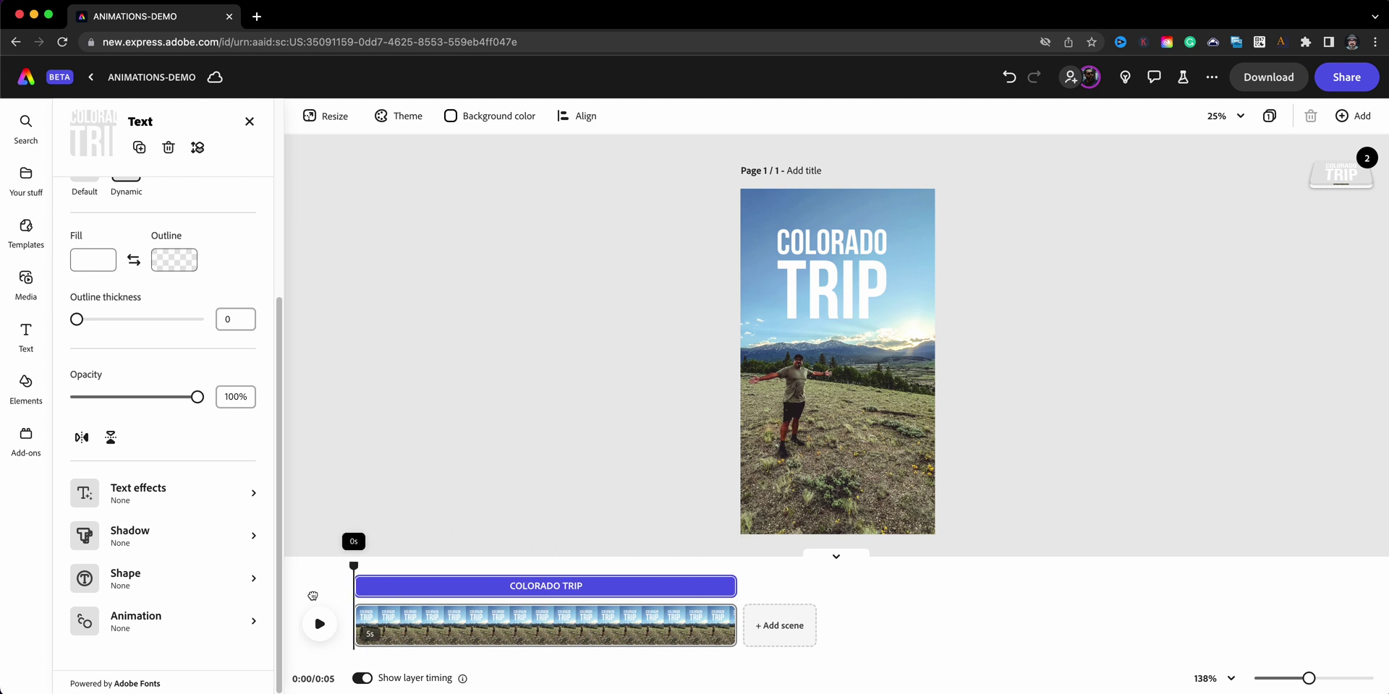
left_click_drag(313, 597, 315, 599)
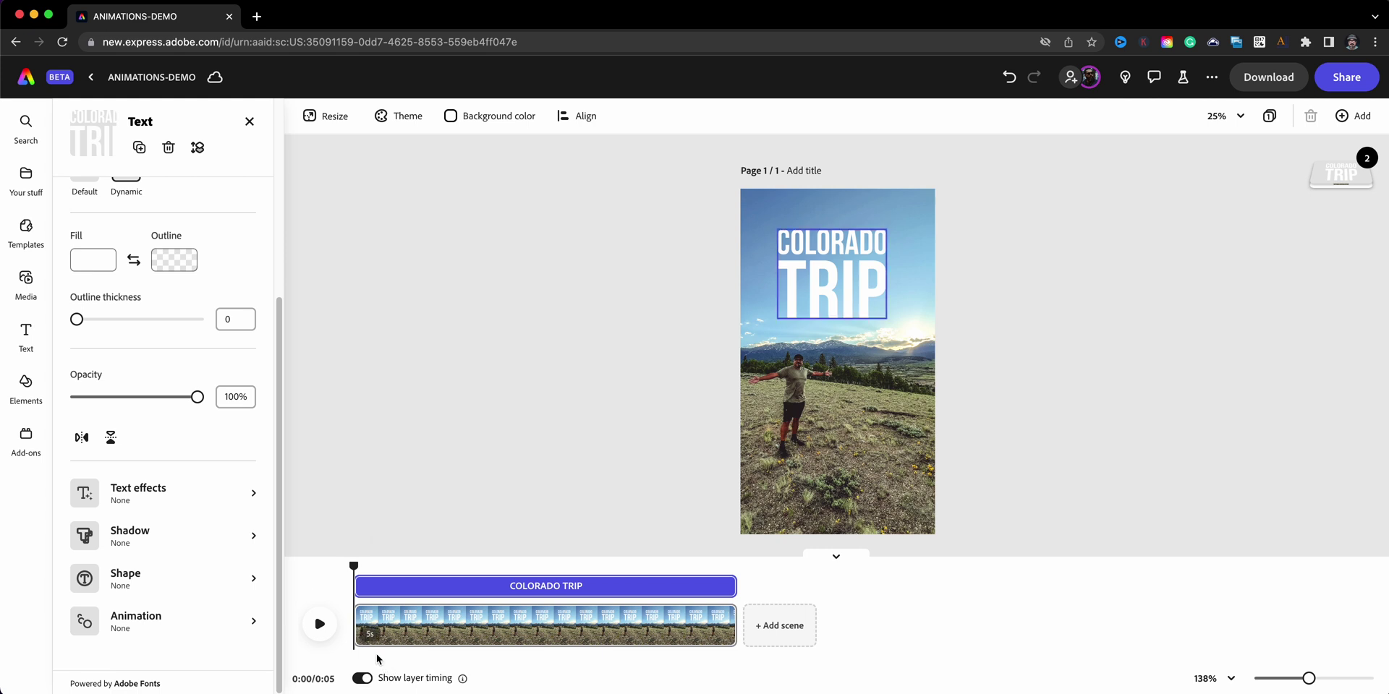
Give the title a custom black shadow with blur 12 and distance 6.
left_click(253, 535)
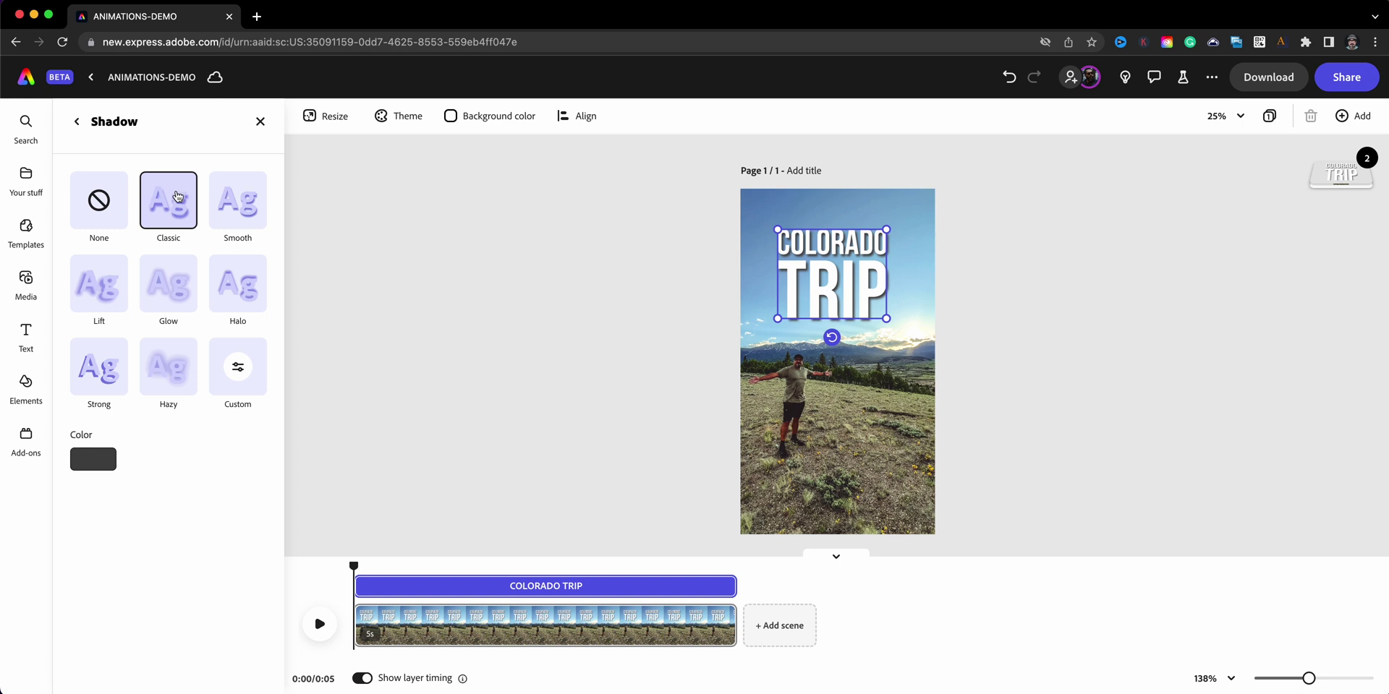
left_click(238, 369)
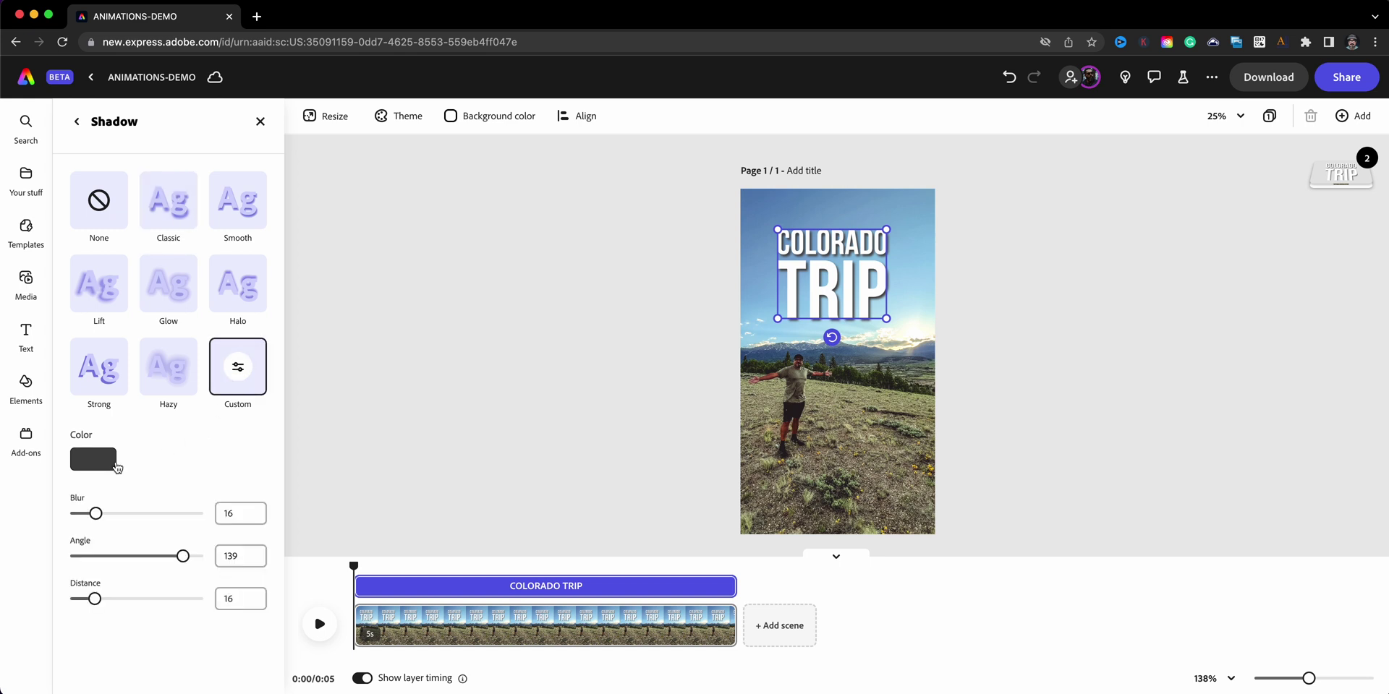
left_click_drag(97, 519, 90, 517)
left_click_drag(94, 598, 78, 603)
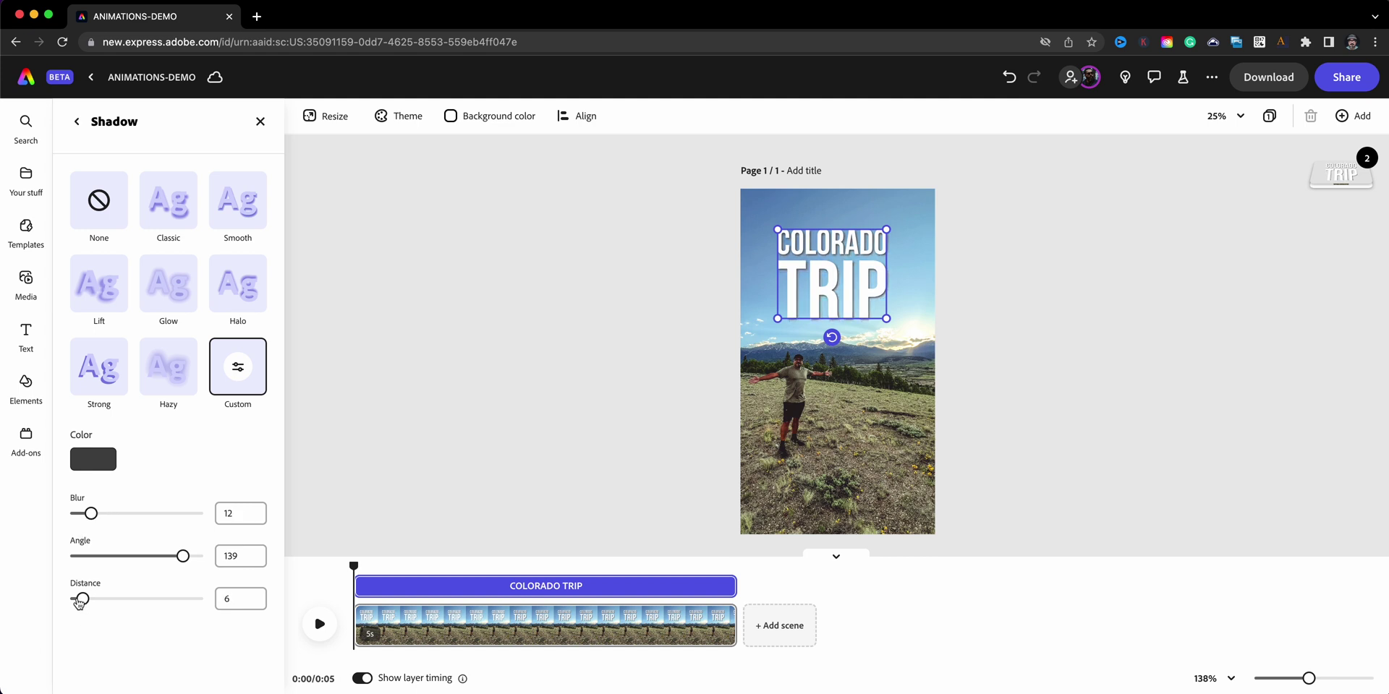
left_click(96, 461)
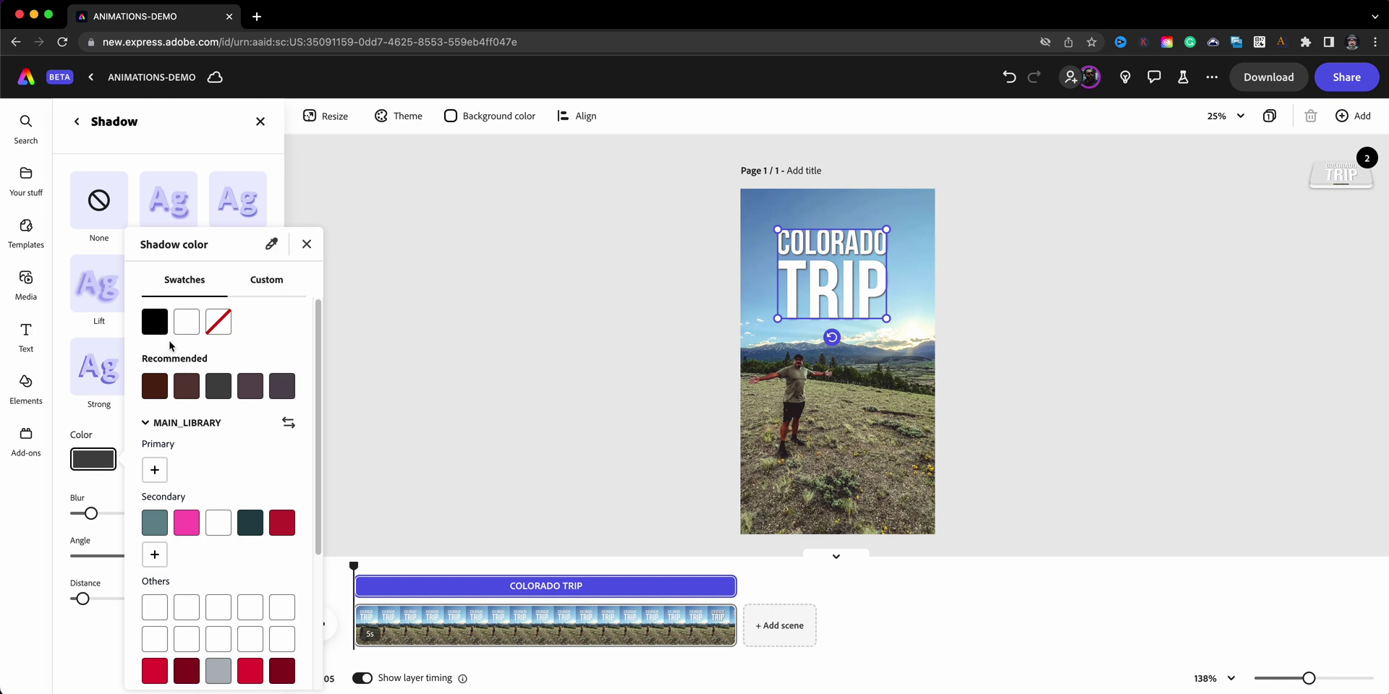
left_click(160, 328)
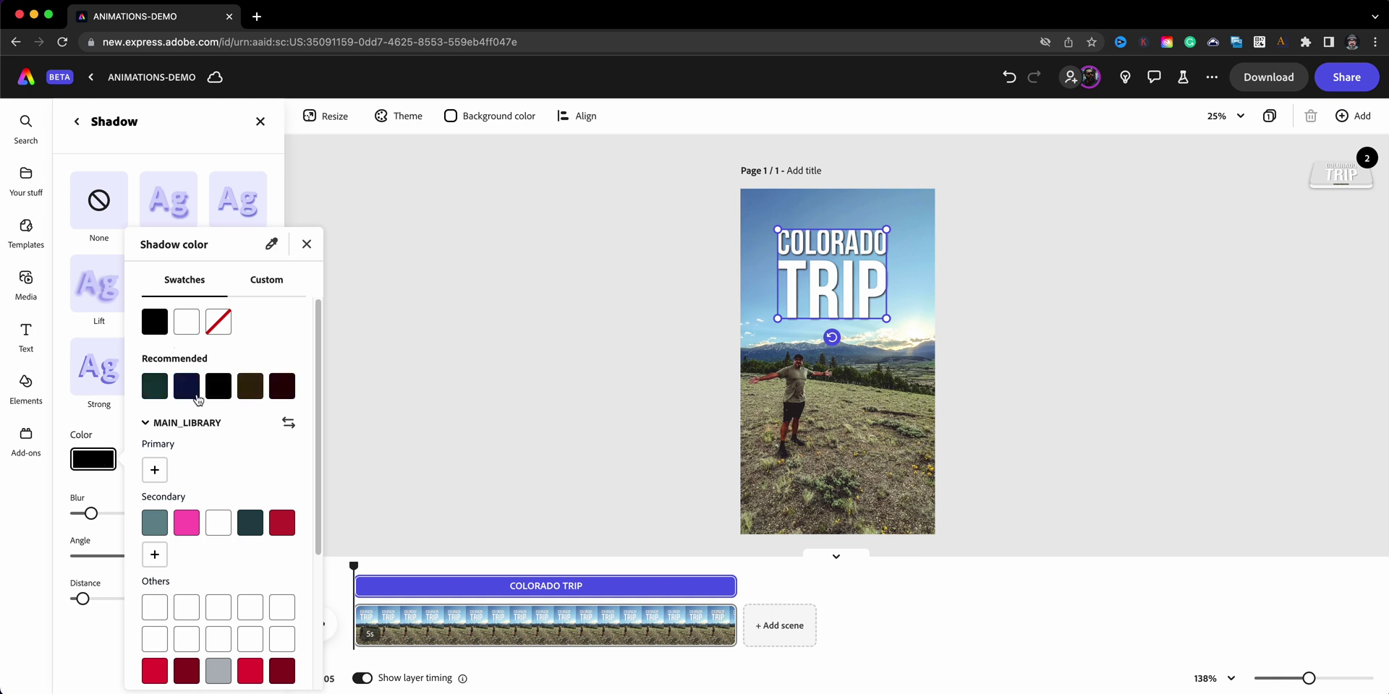
left_click(109, 642)
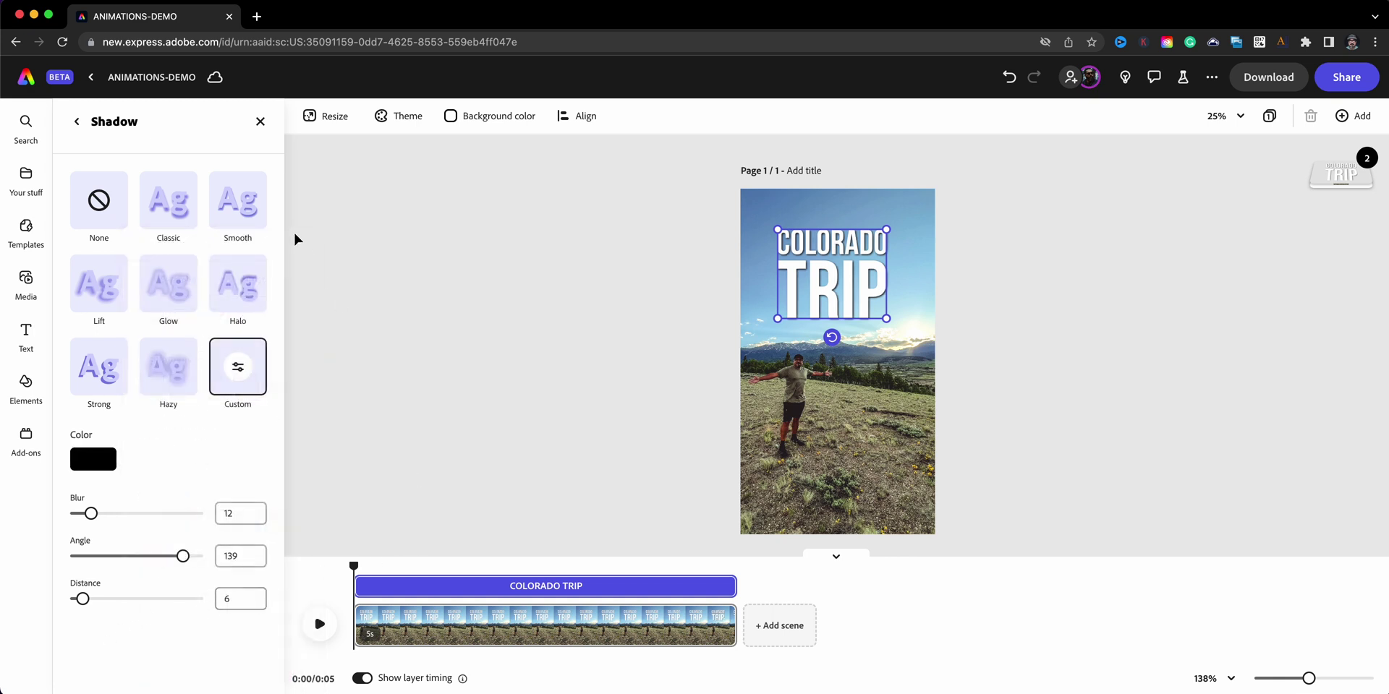
left_click(76, 121)
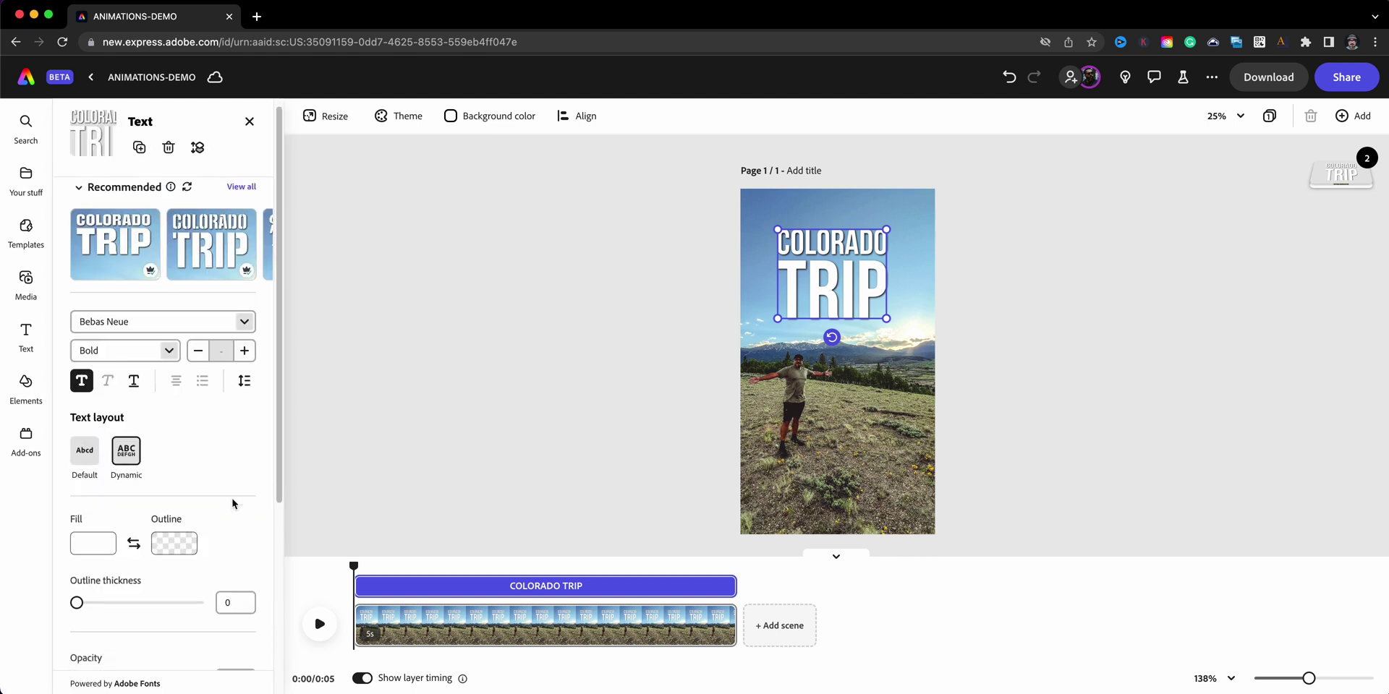
Select the title and the photo in turn to compare their layers in the timeline.
scroll(233, 504, "down", 4)
left_click(543, 481)
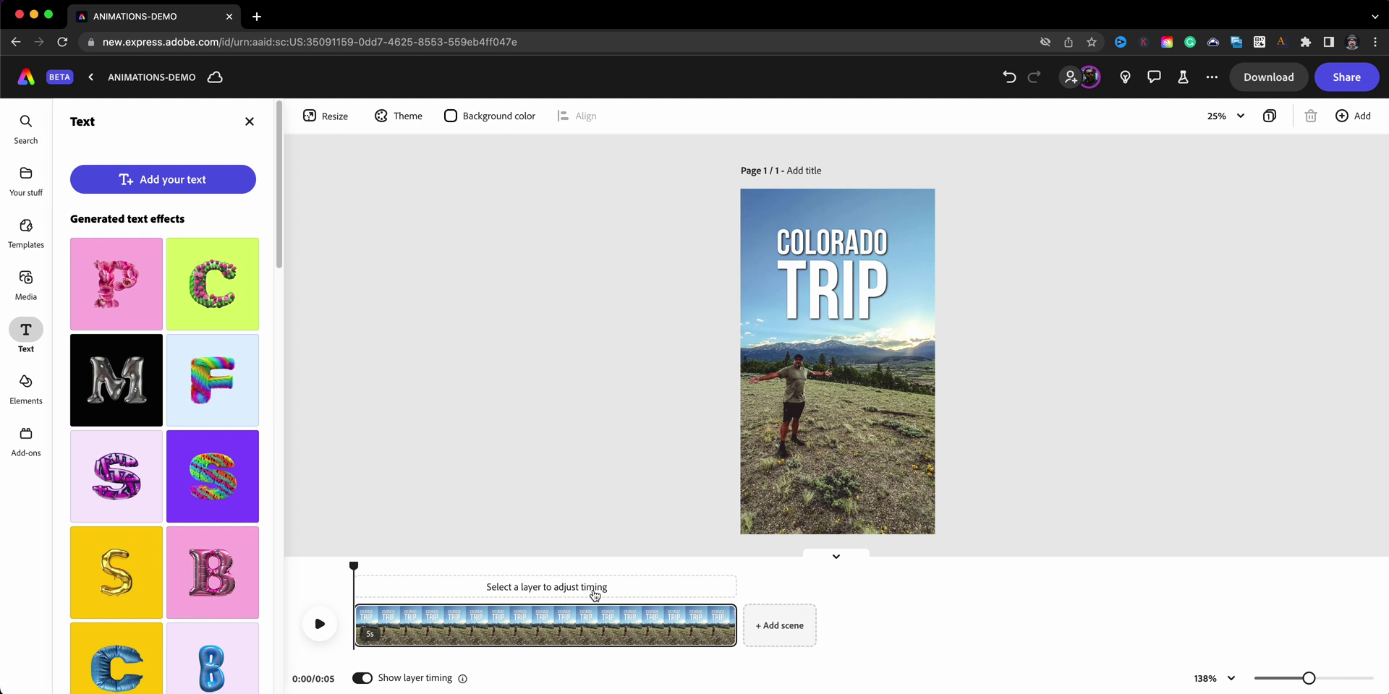
left_click(838, 279)
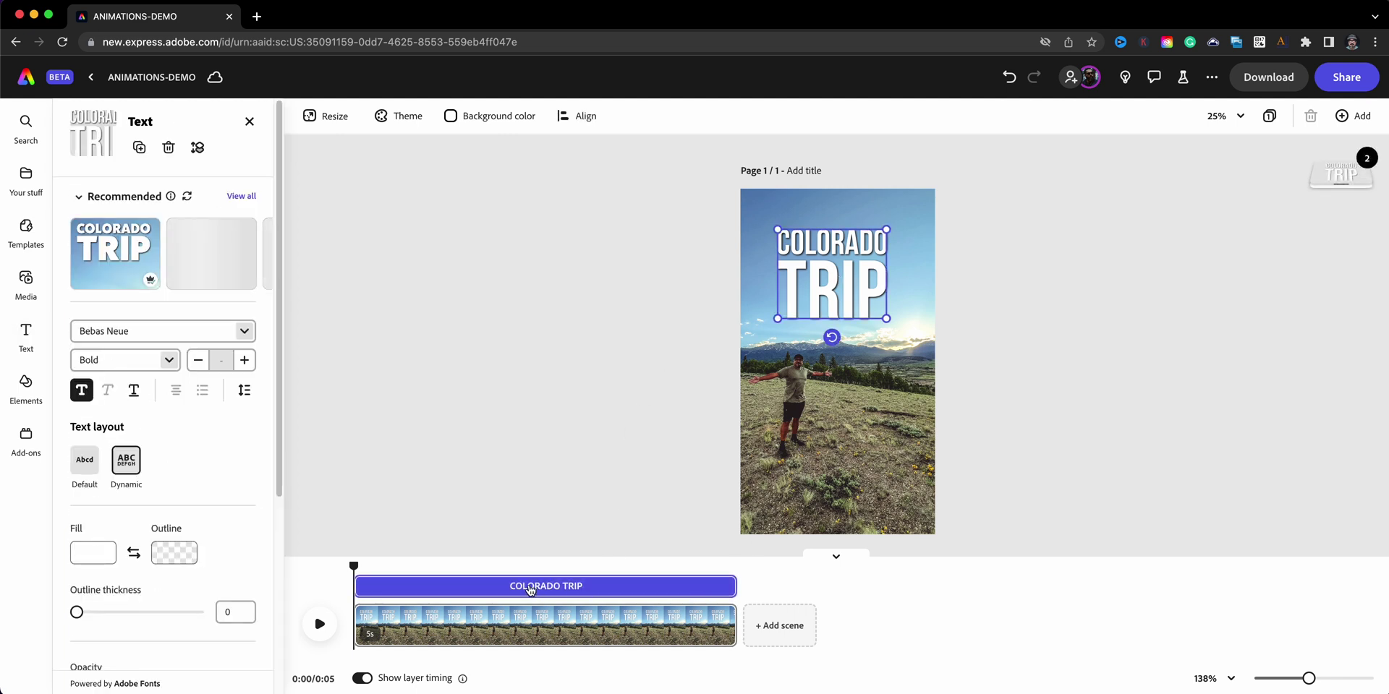
left_click(809, 448)
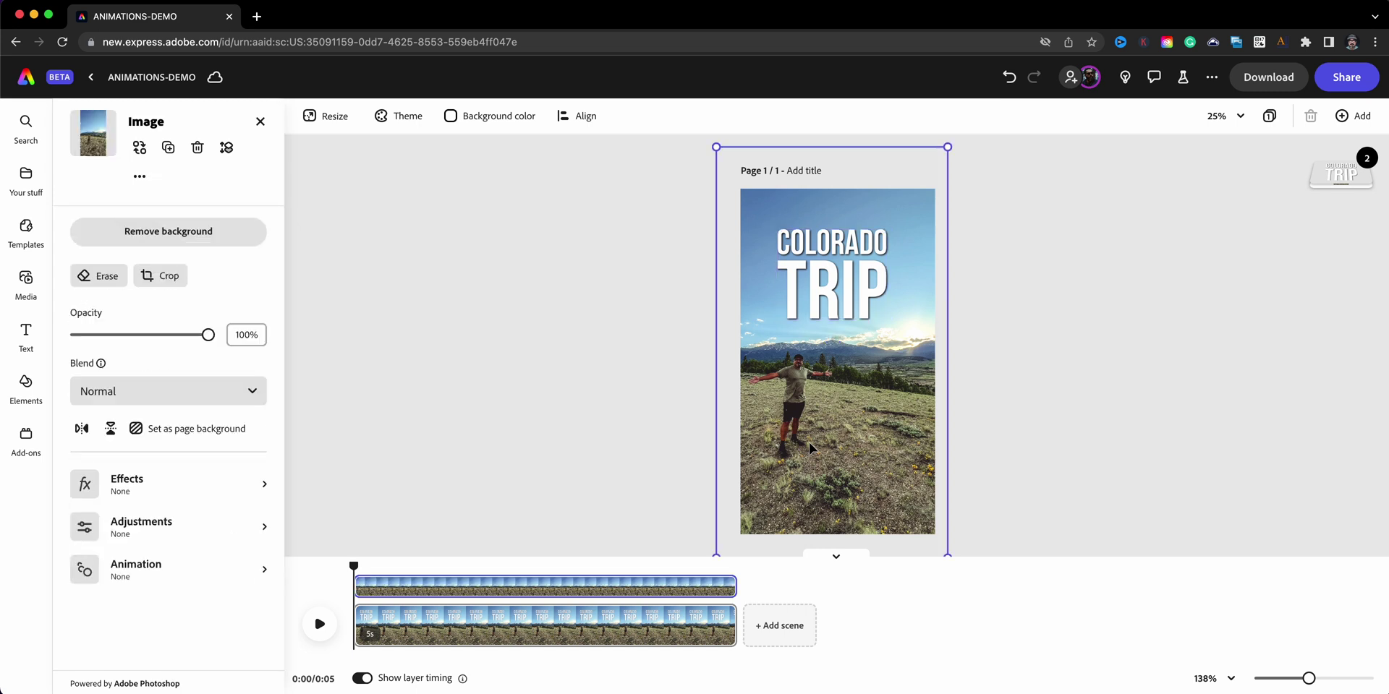
Apply the Grow in animation to the COLORADO TRIP title with a duration of 1 second.
left_click(830, 301)
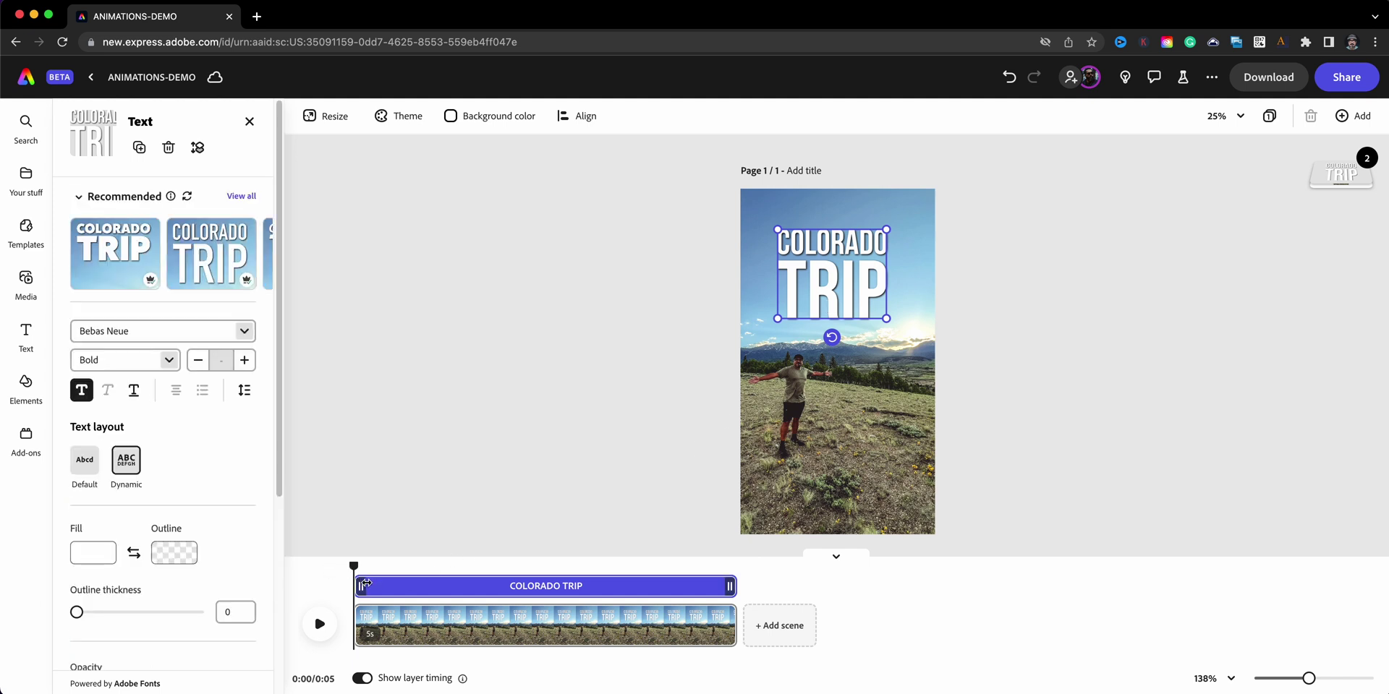
left_click_drag(279, 483, 277, 686)
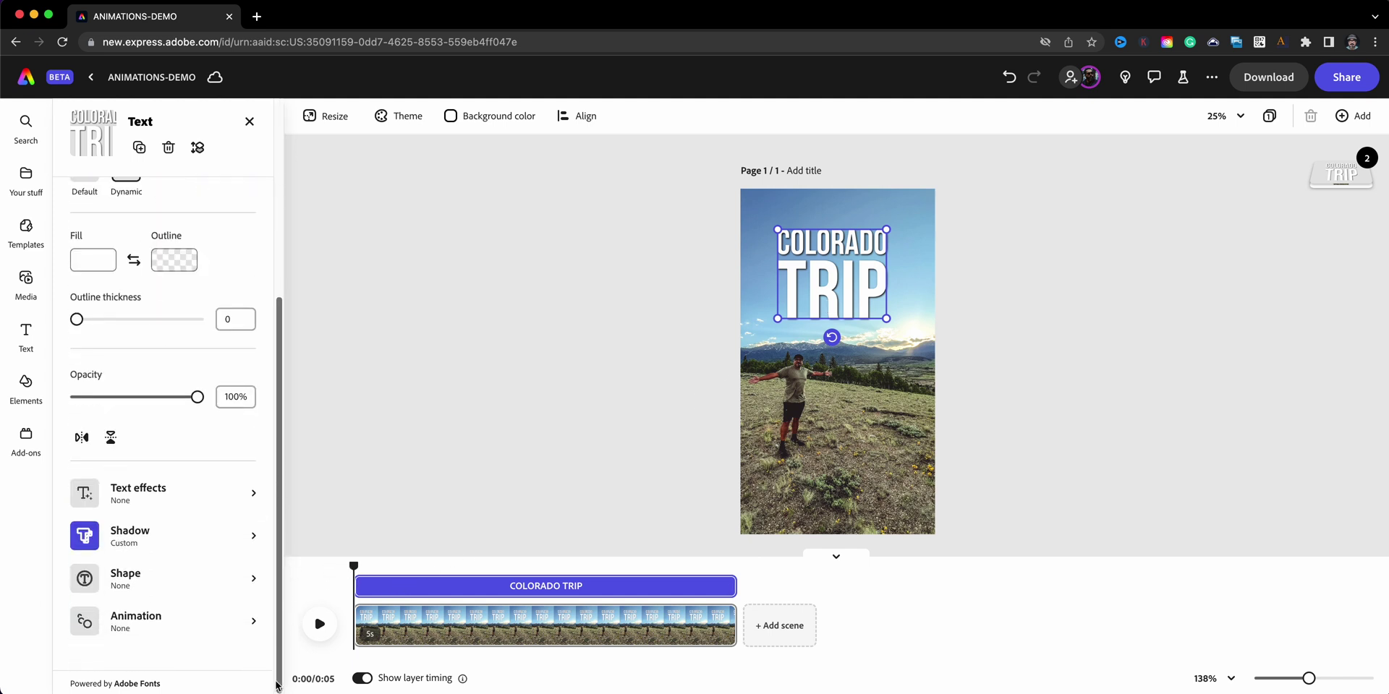
left_click(254, 625)
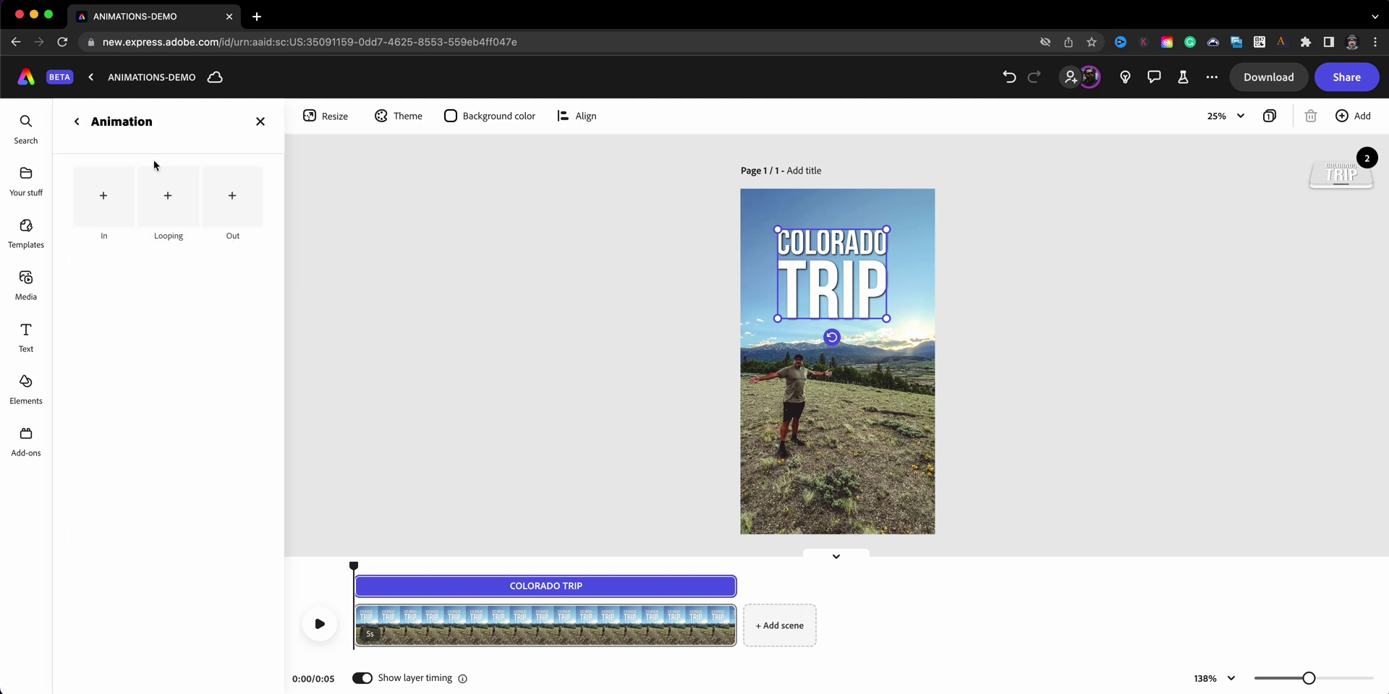
left_click(83, 218)
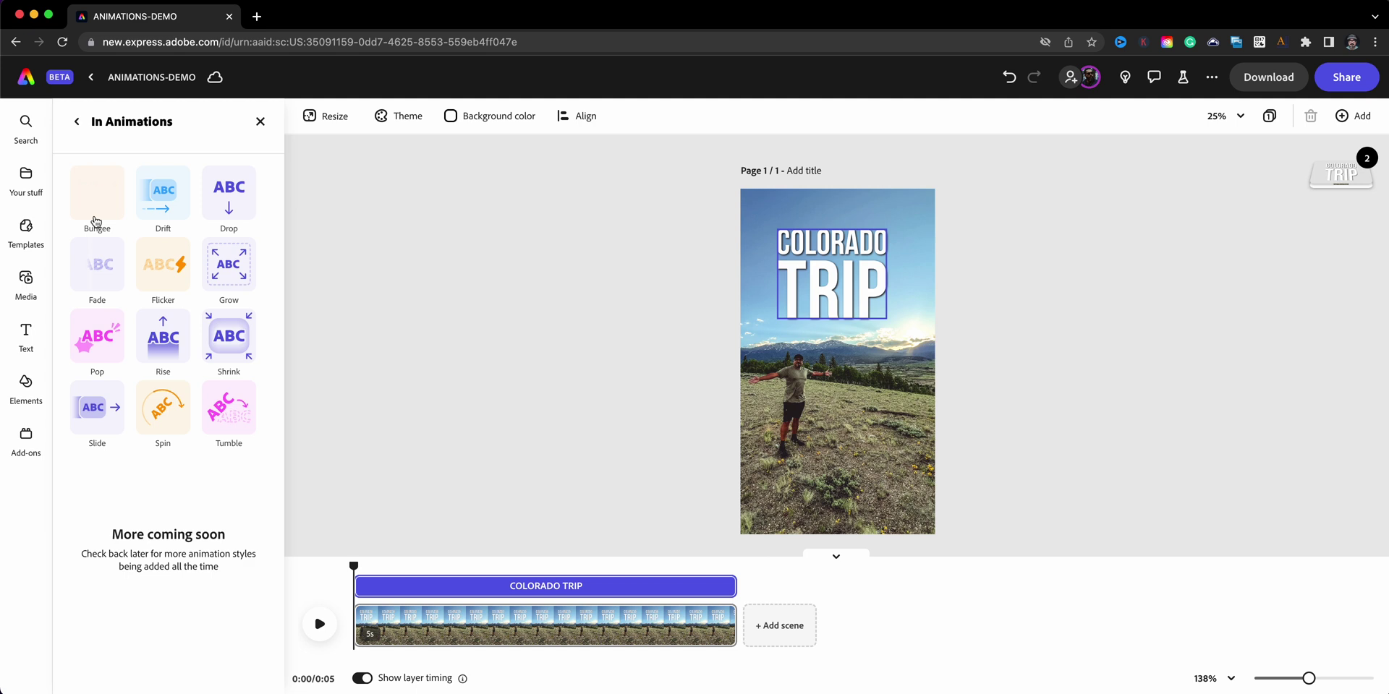
left_click(240, 279)
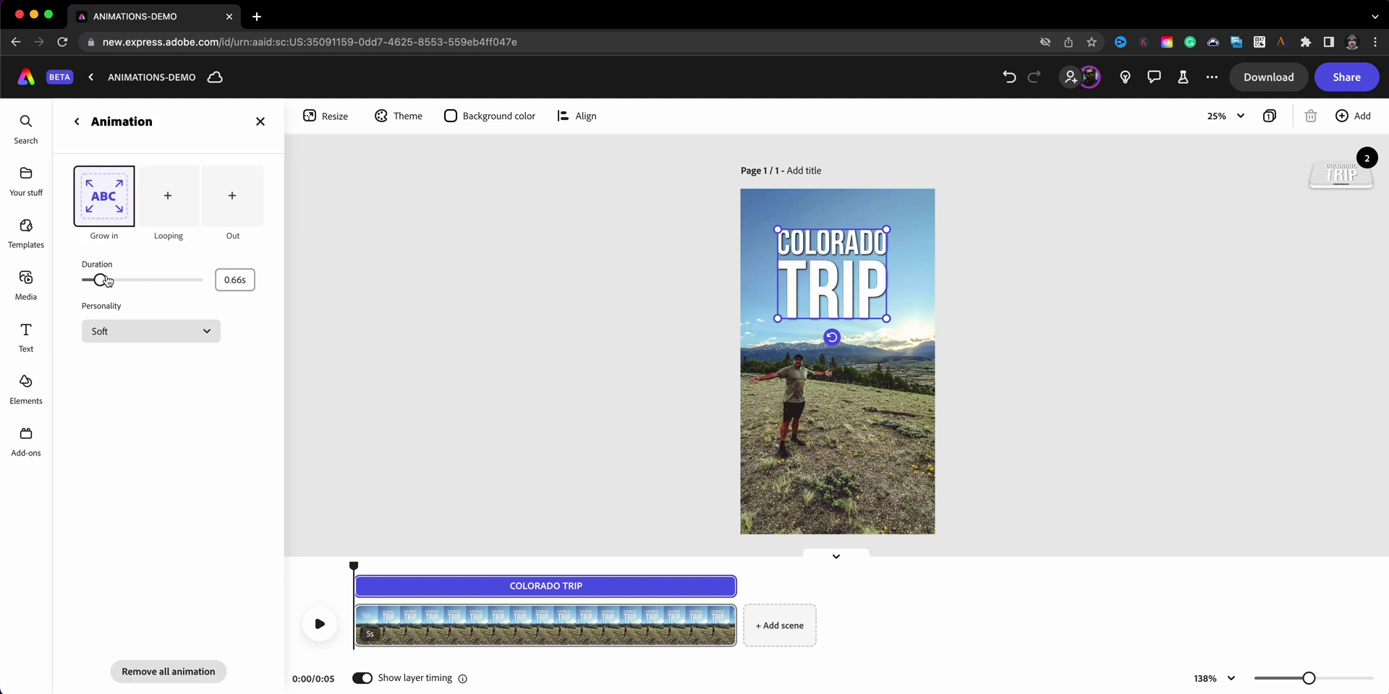
left_click_drag(105, 285, 107, 285)
key("Tab")
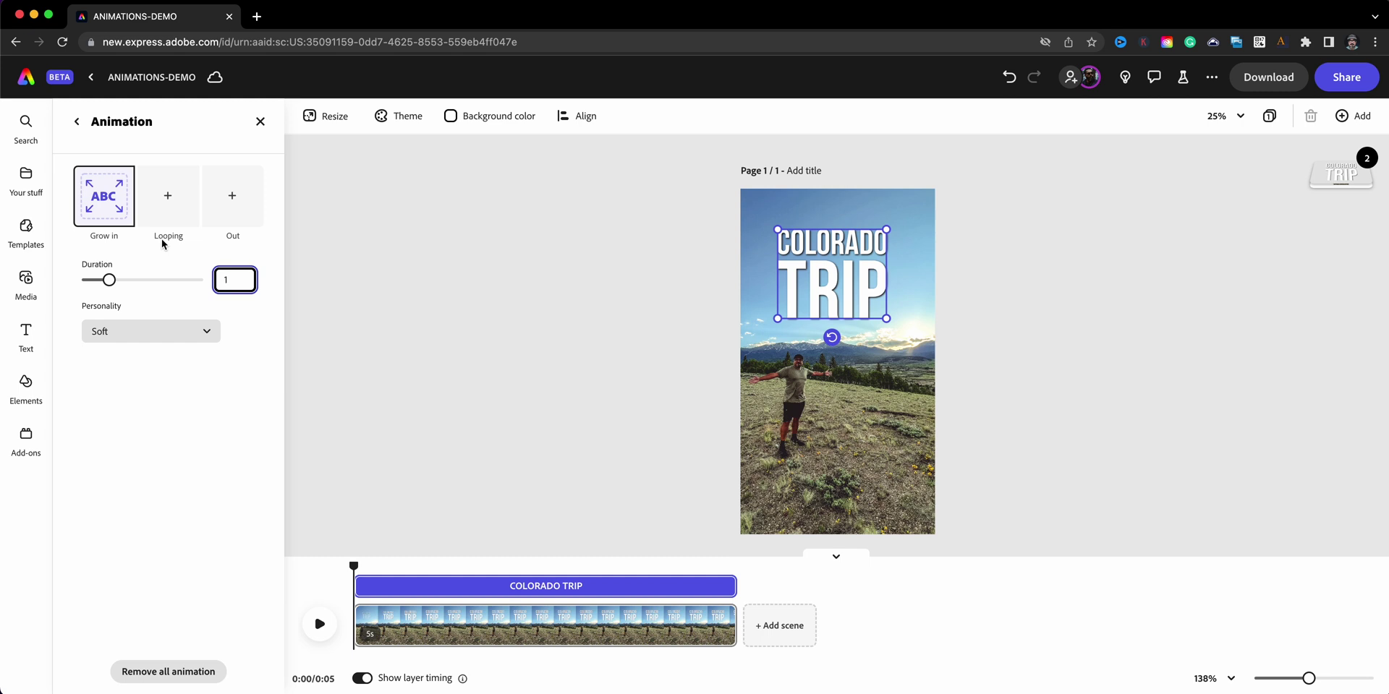
Preview the Loud personality on the title's Grow in animation and set the personality back to Soft.
left_click(131, 334)
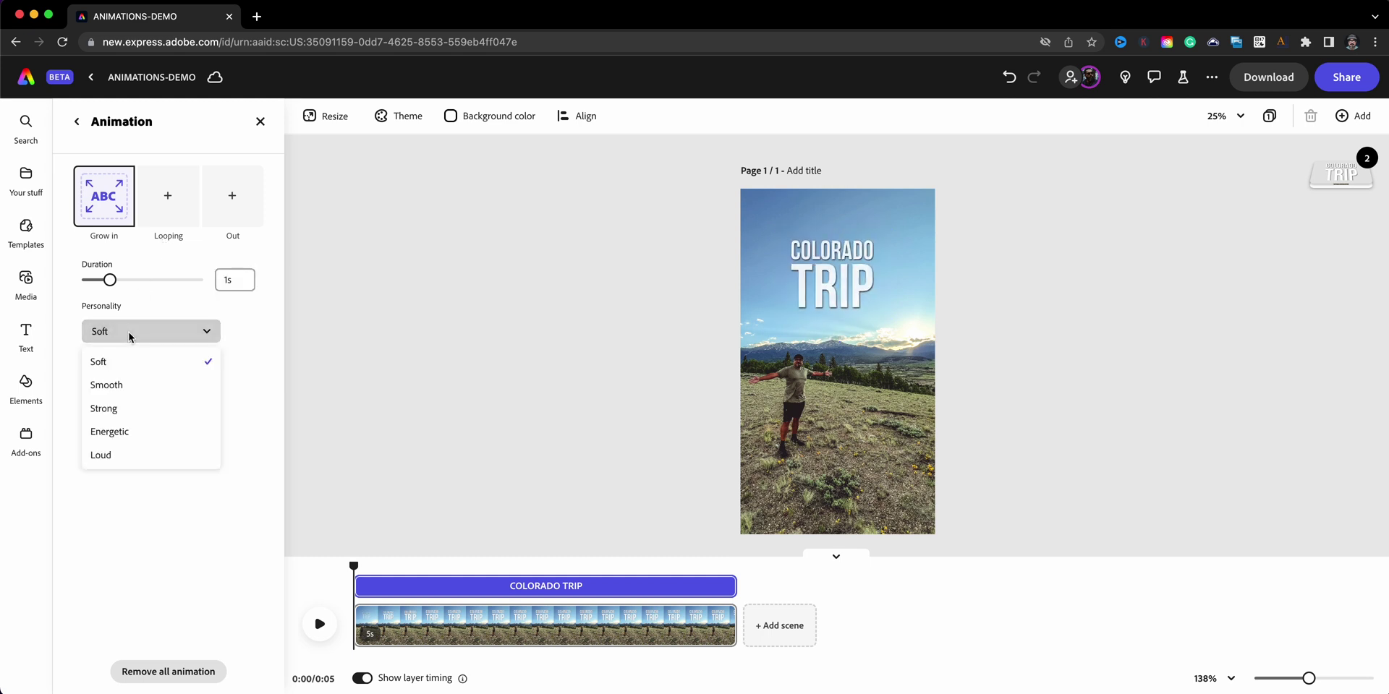
left_click(144, 456)
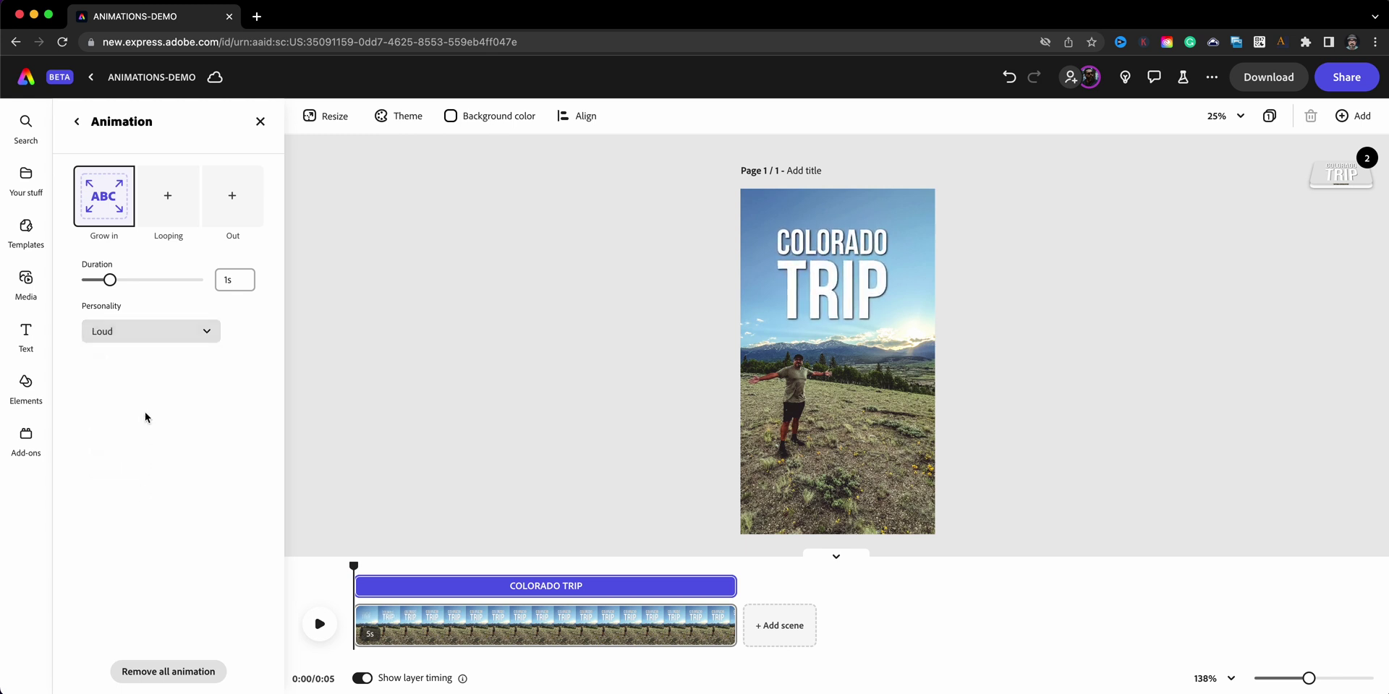
left_click(144, 332)
left_click(133, 365)
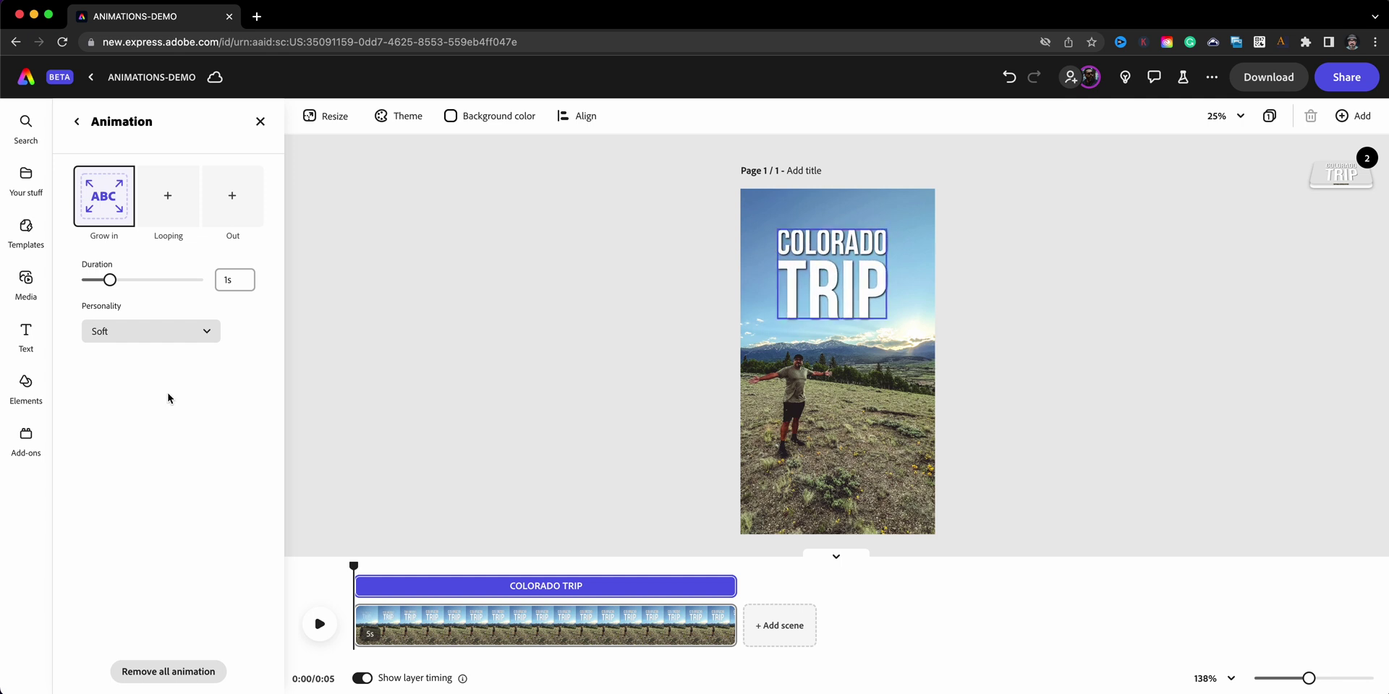
Add the Grow out animation to the title, preview the playback, and set its duration to 1 second.
left_click(235, 212)
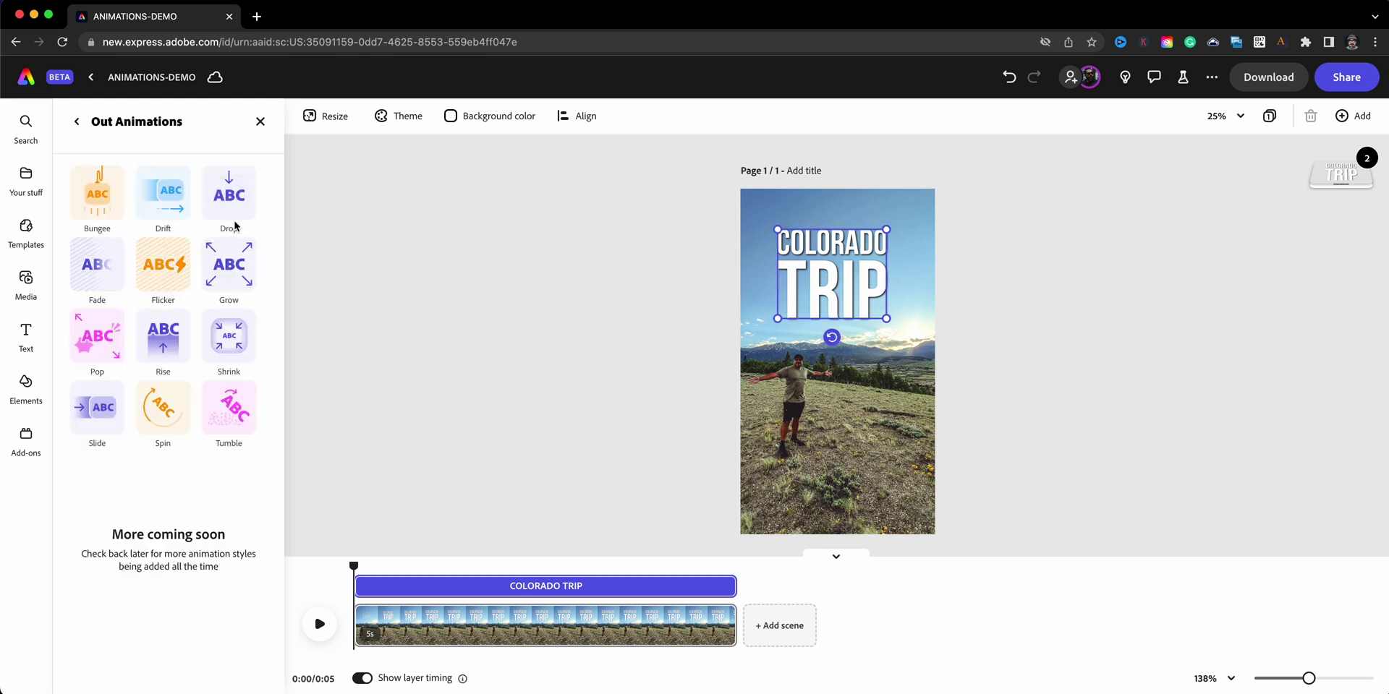
left_click(230, 270)
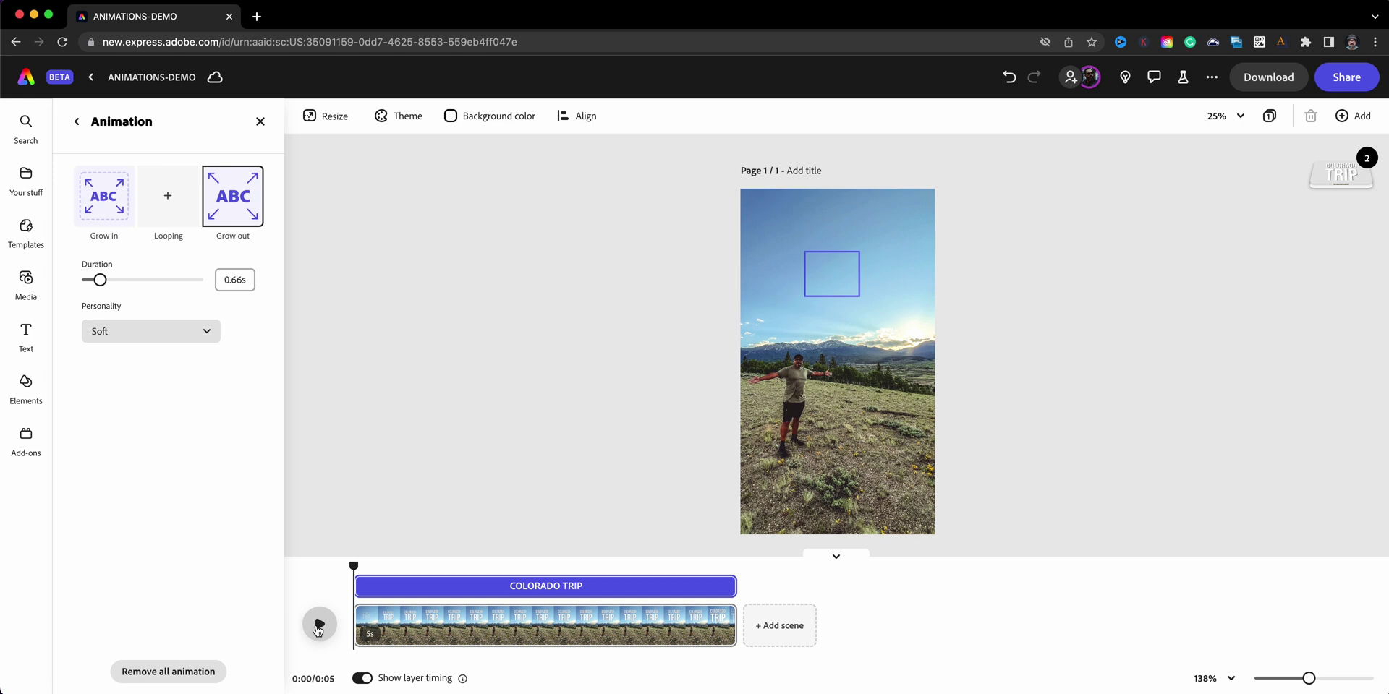
left_click(317, 629)
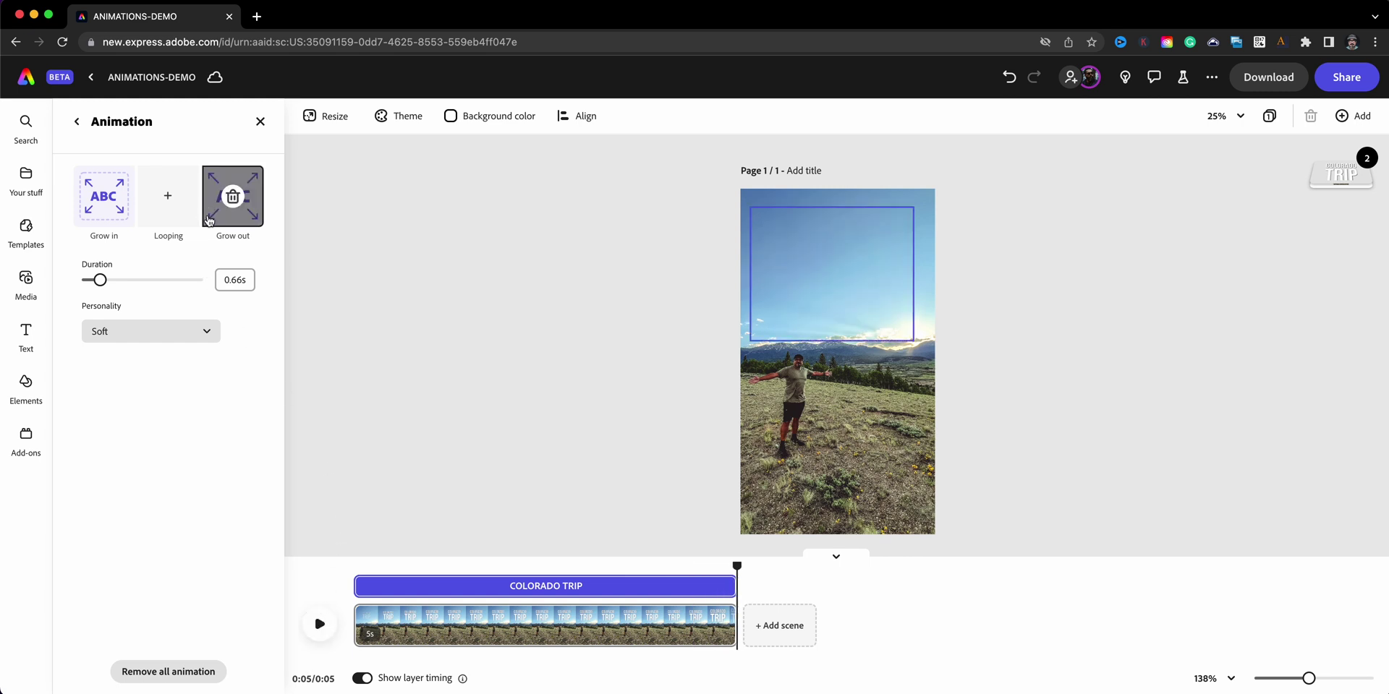
left_click(218, 280)
type("1")
key("Return")
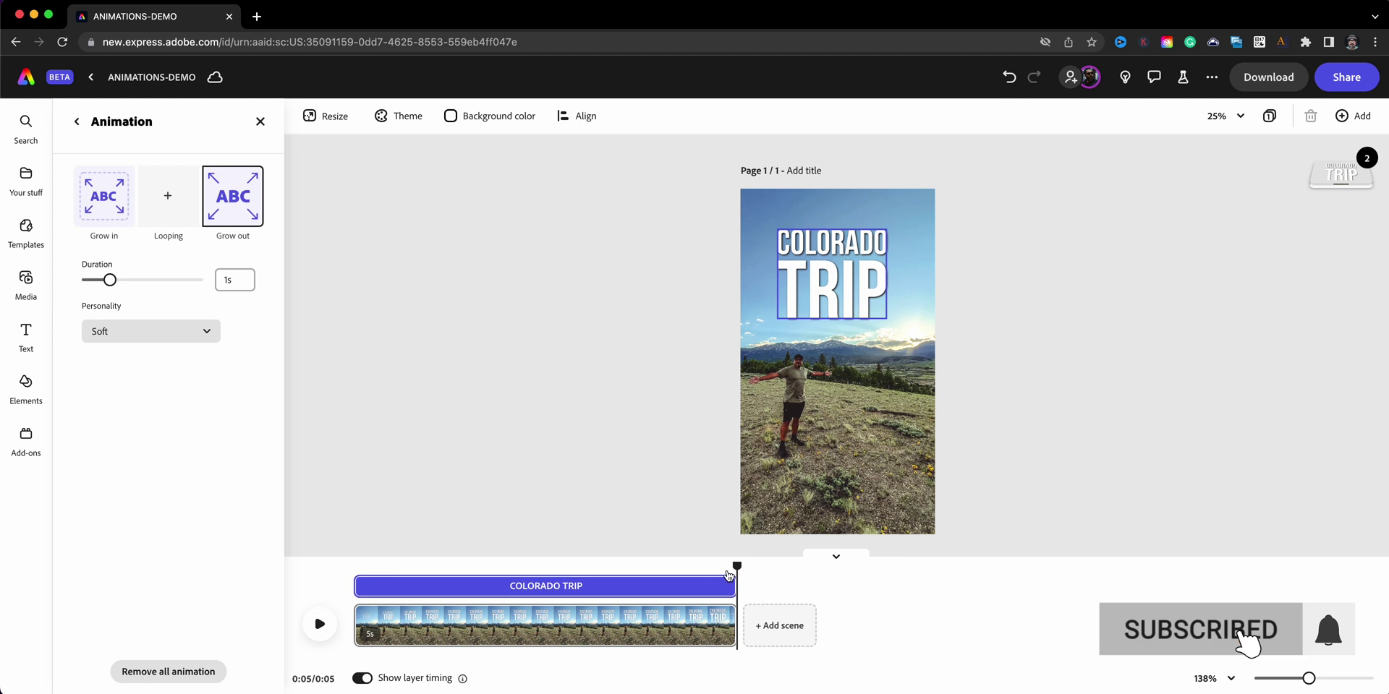
Trim both ends of the title's layer to about 1 and 4 seconds, play it back, and return to the start.
left_click_drag(730, 586, 654, 586)
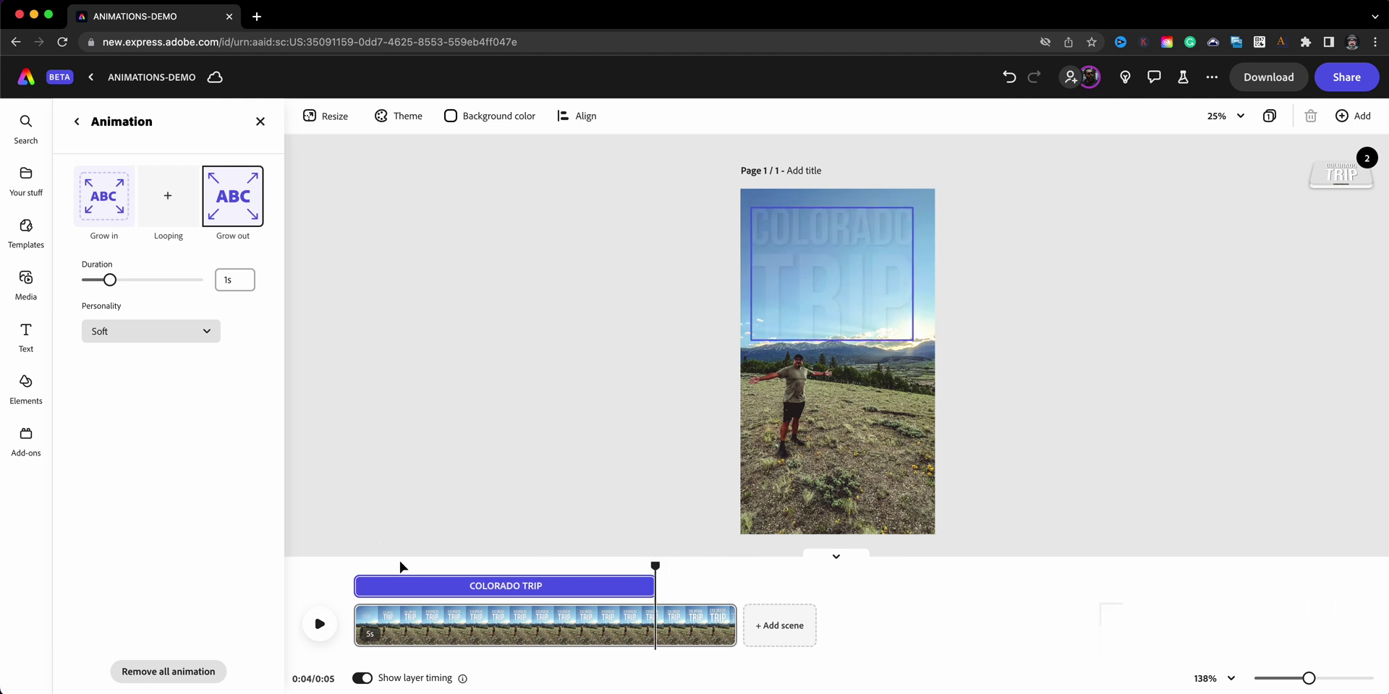
left_click_drag(366, 590, 259, 557)
left_click(317, 627)
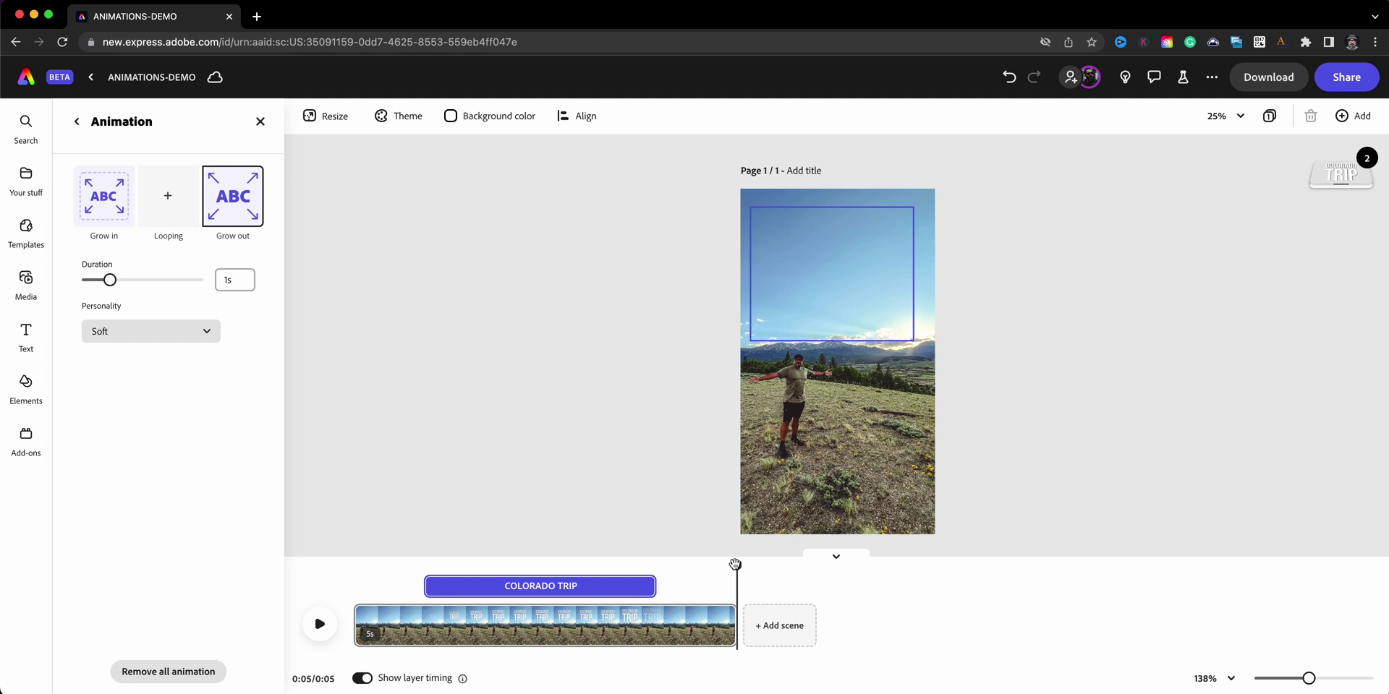
left_click_drag(735, 568, 354, 557)
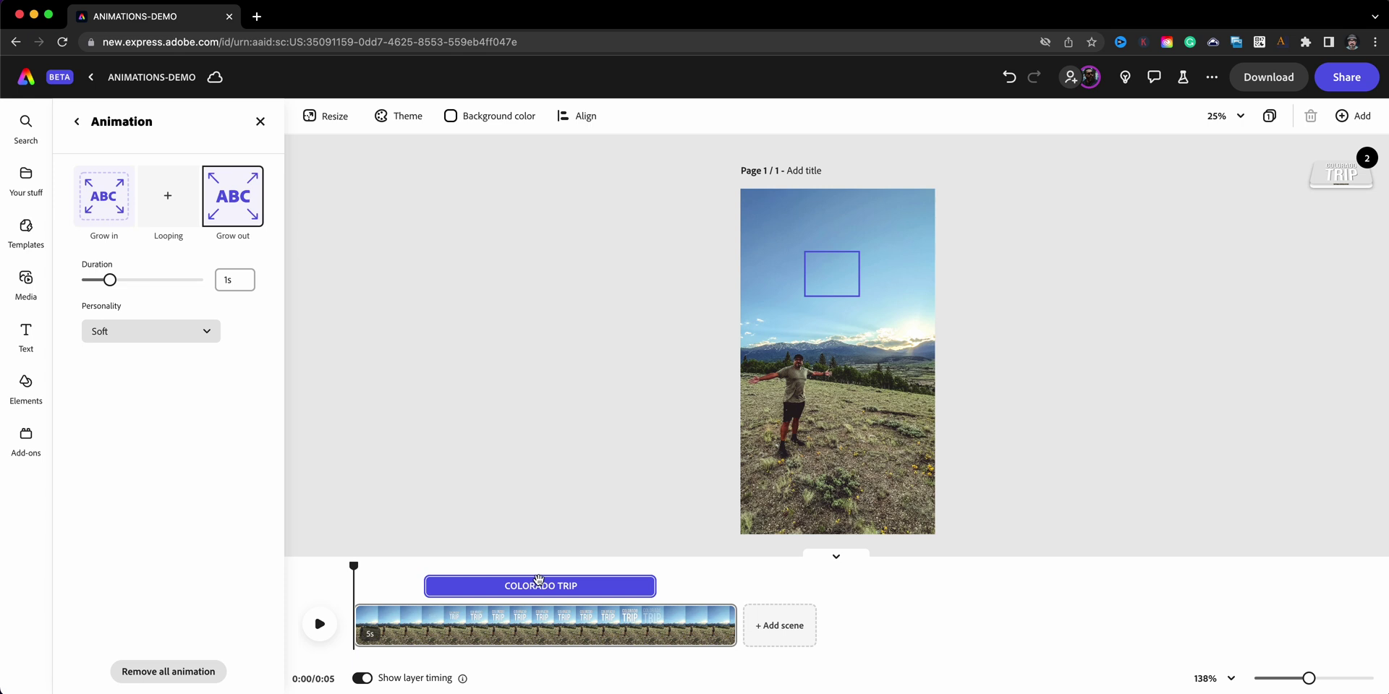
Shift the title's layer to the scene's start for a playback check, and reposition it to begin at about 1 second.
left_click_drag(547, 588, 475, 586)
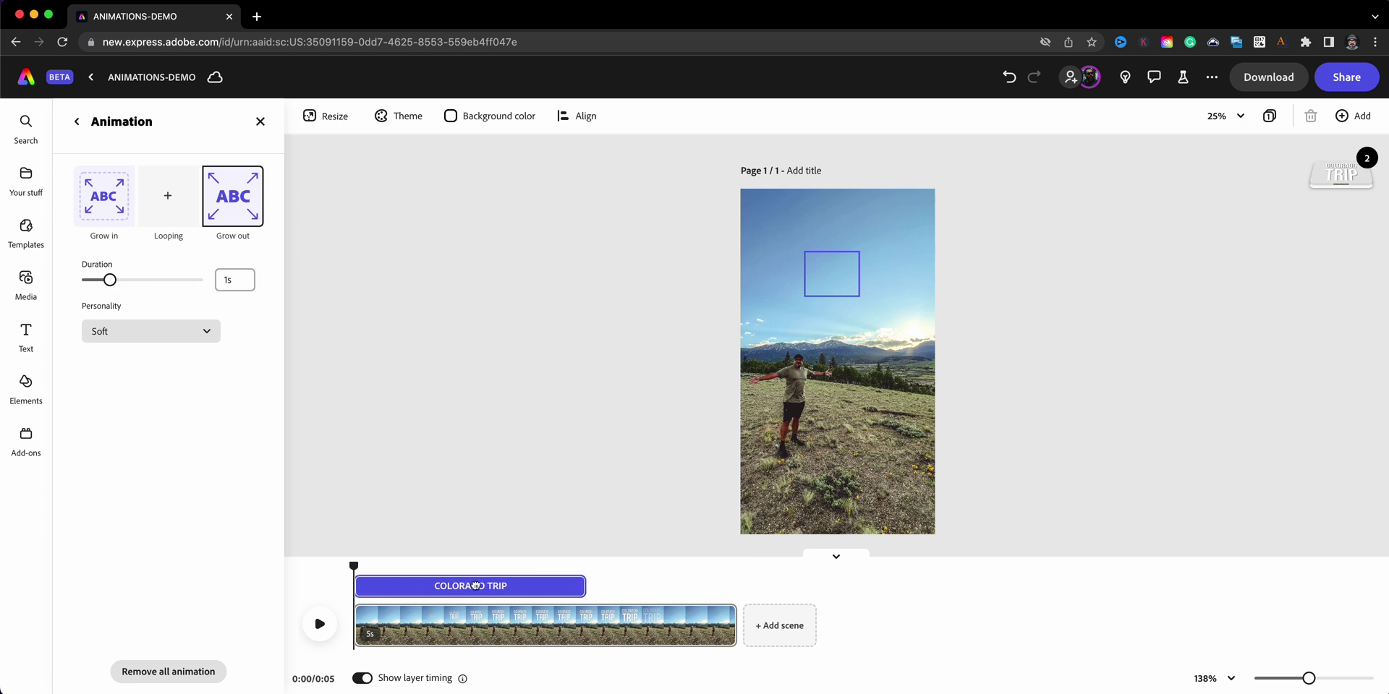
left_click(321, 624)
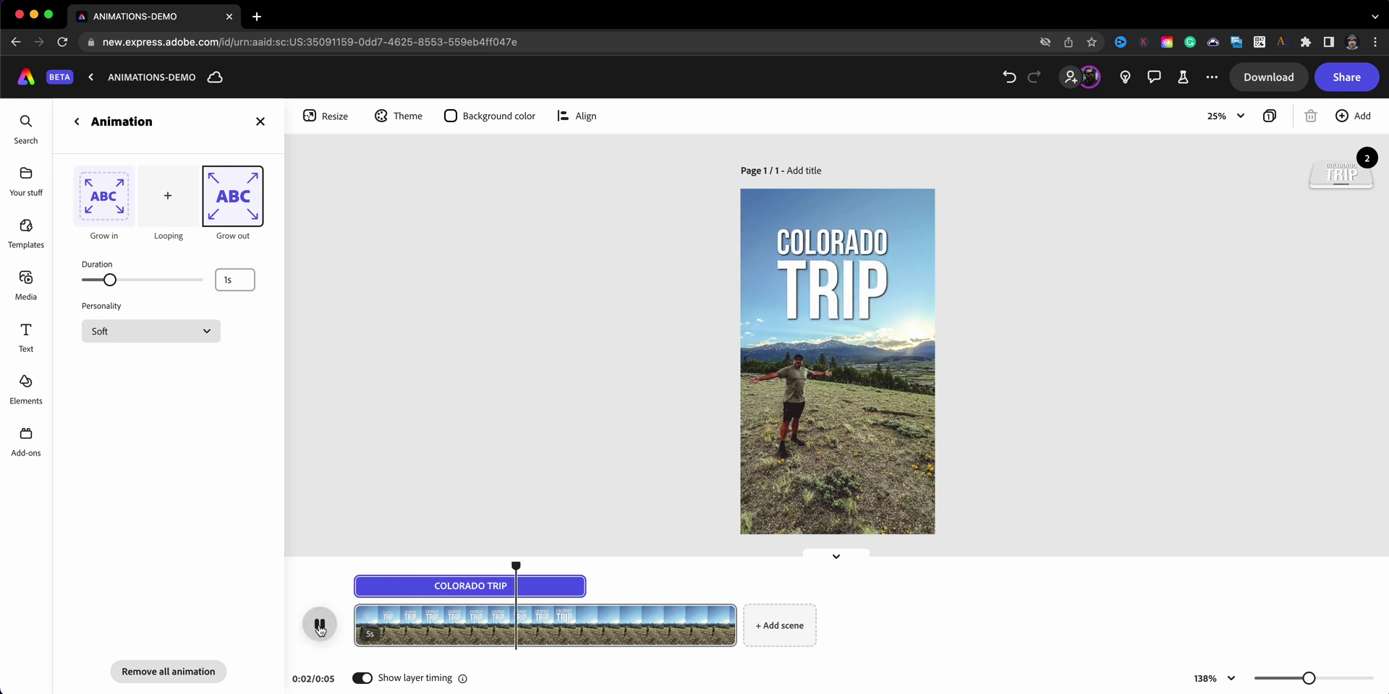
left_click(320, 626)
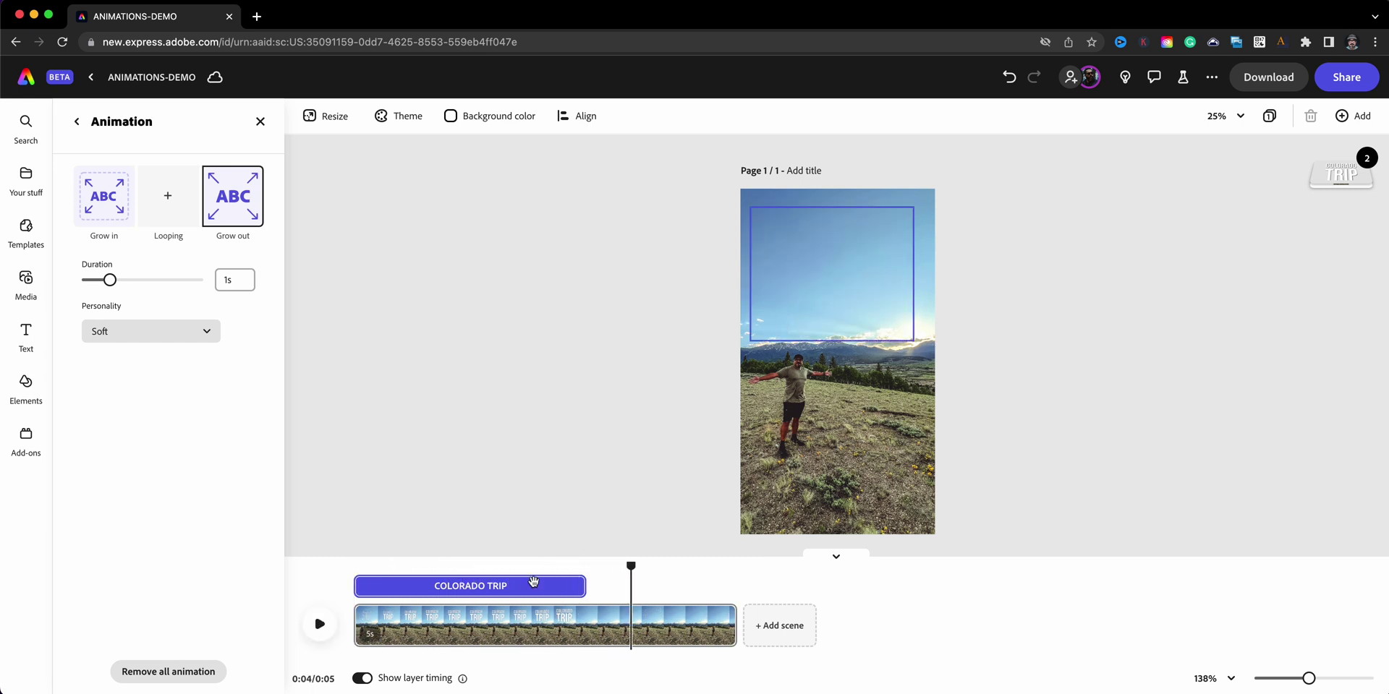
left_click_drag(505, 586, 584, 590)
Preview looping animation styles such as Breathe and Blinking for the title and return to its animation settings.
mouse_move(212, 230)
left_click(176, 218)
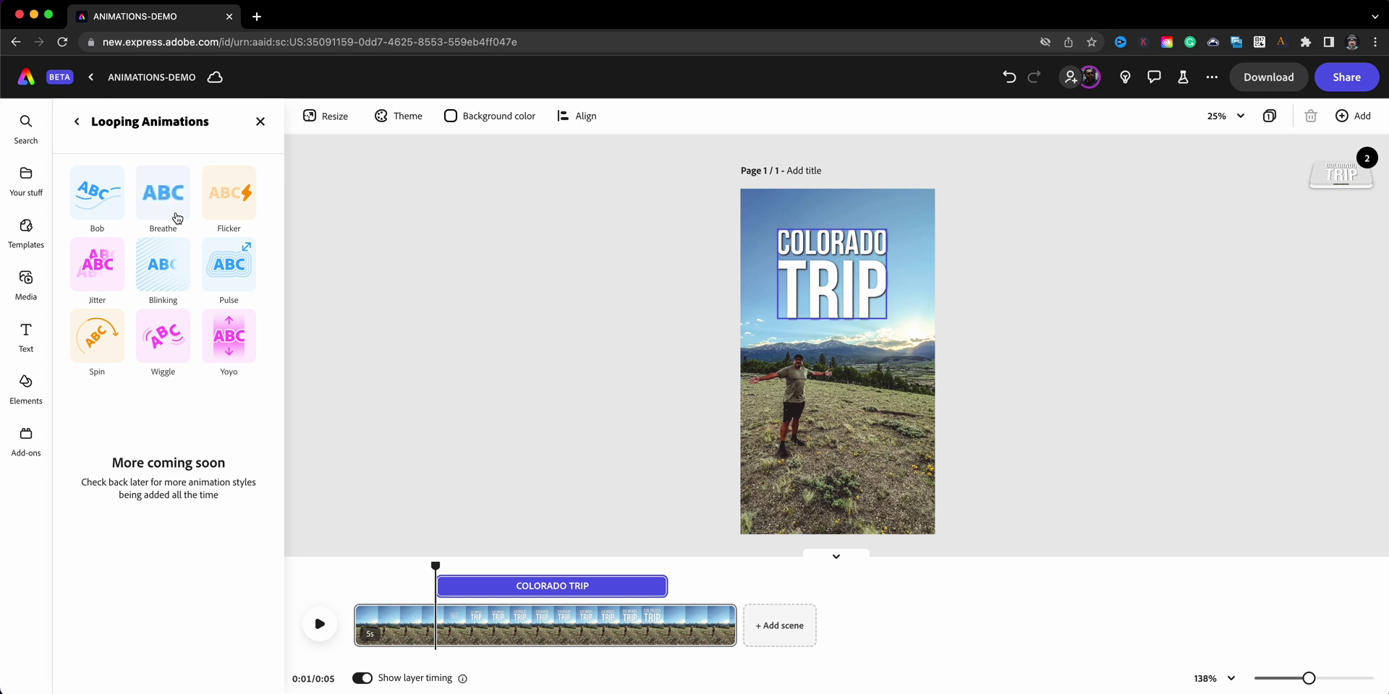
left_click(169, 211)
left_click(174, 264)
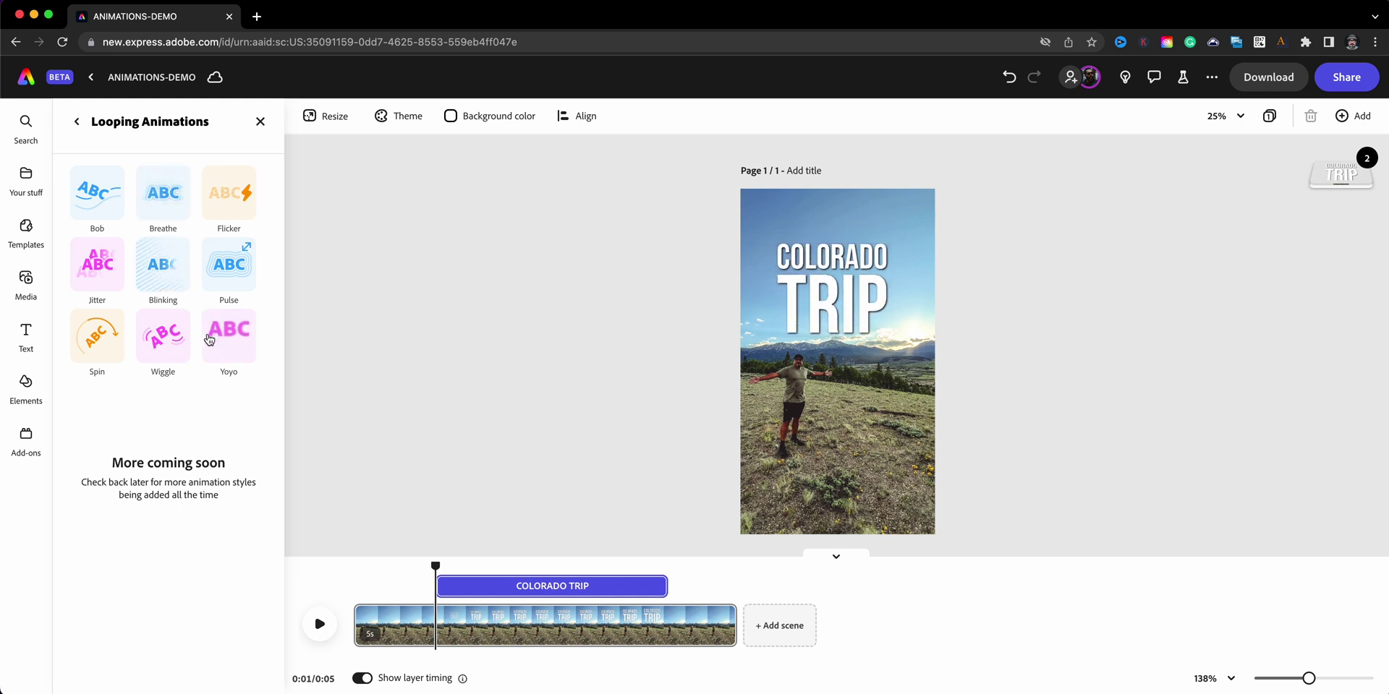
left_click(76, 121)
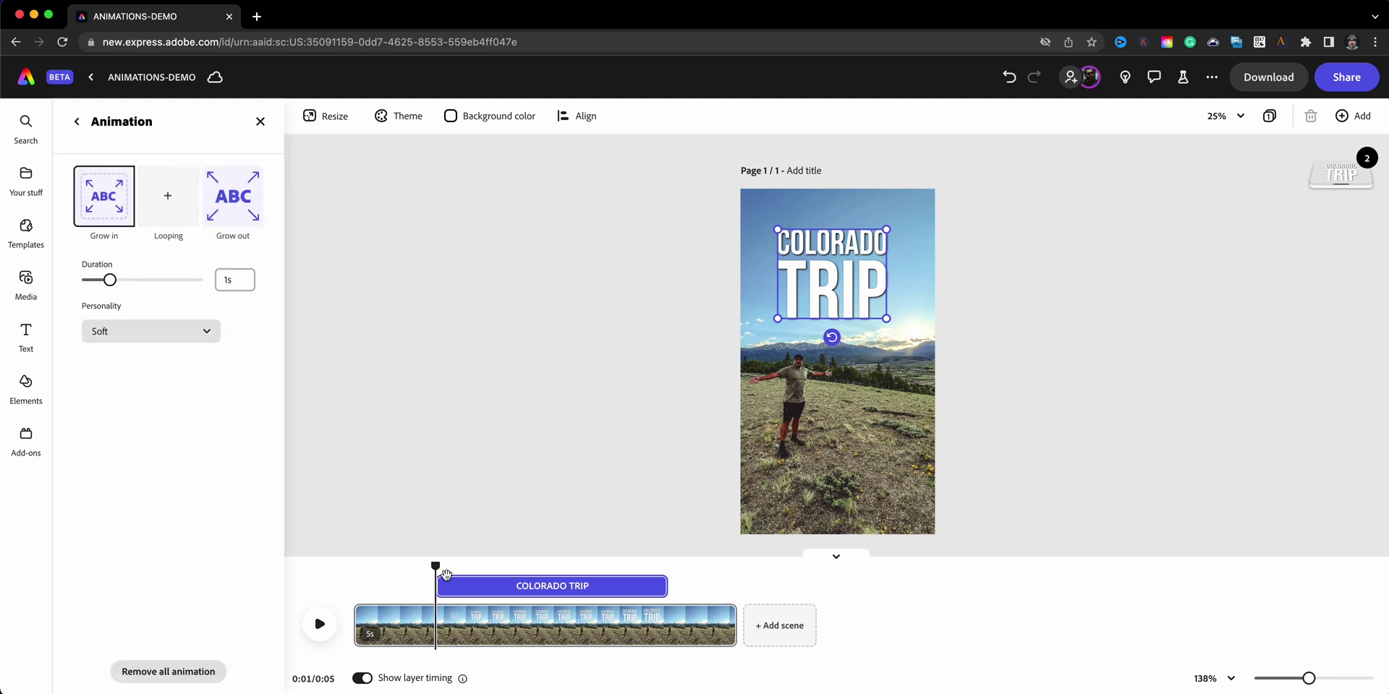
Return to the scene's start and upload IMG_5460.jpg from the Desktop's CAROUSEL-COLORADO folder into the design.
left_click_drag(437, 565, 354, 565)
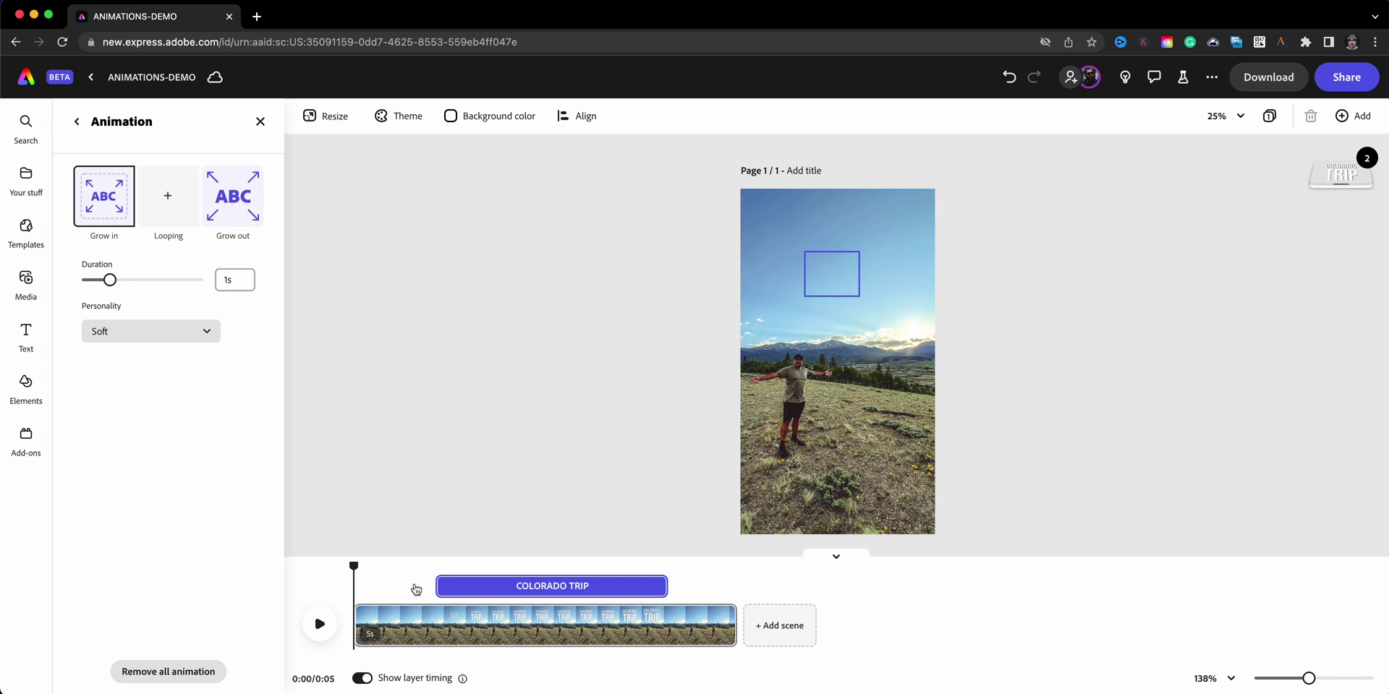
left_click(451, 466)
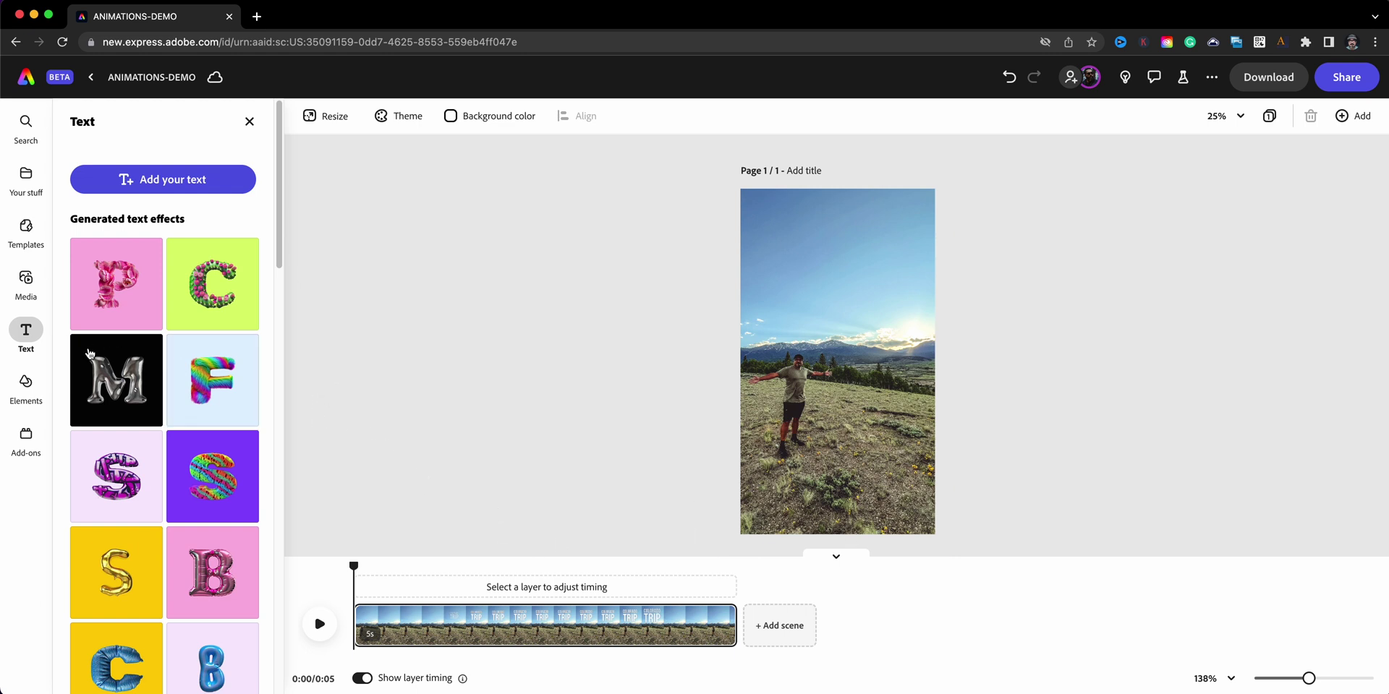
left_click(28, 279)
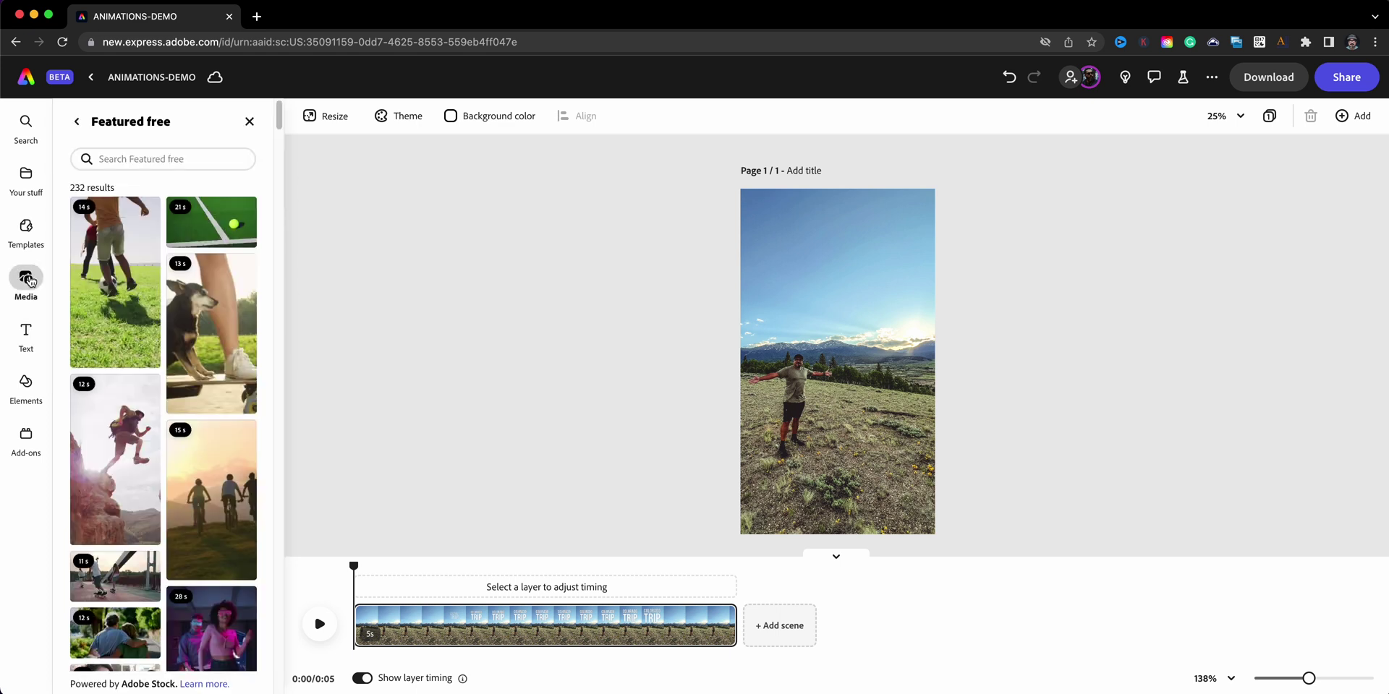
left_click(76, 121)
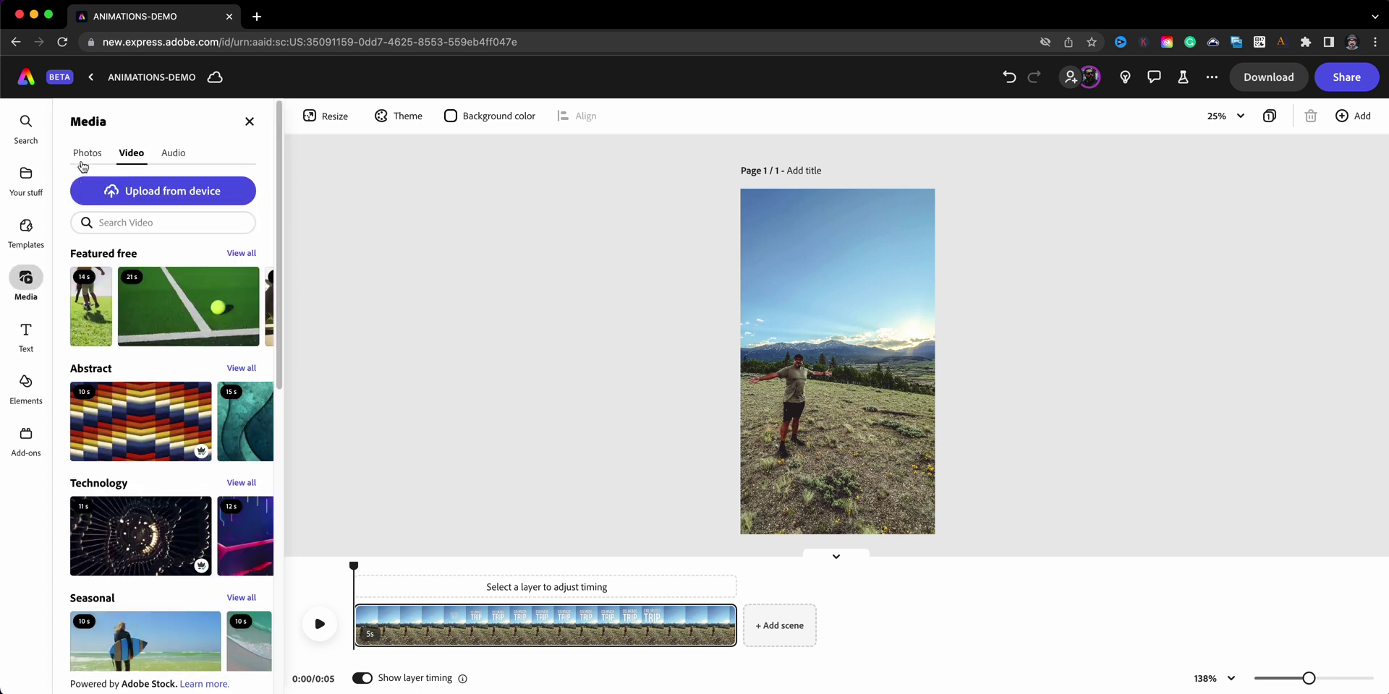
left_click(84, 157)
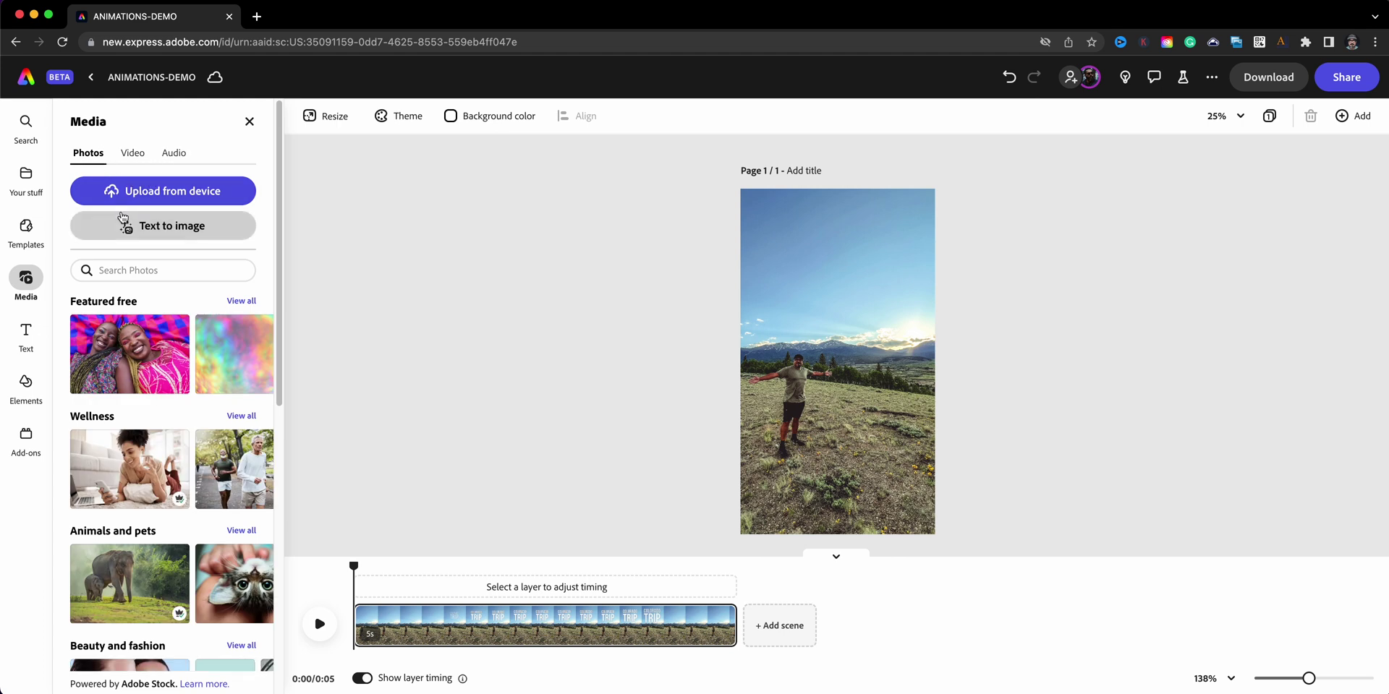
left_click(168, 196)
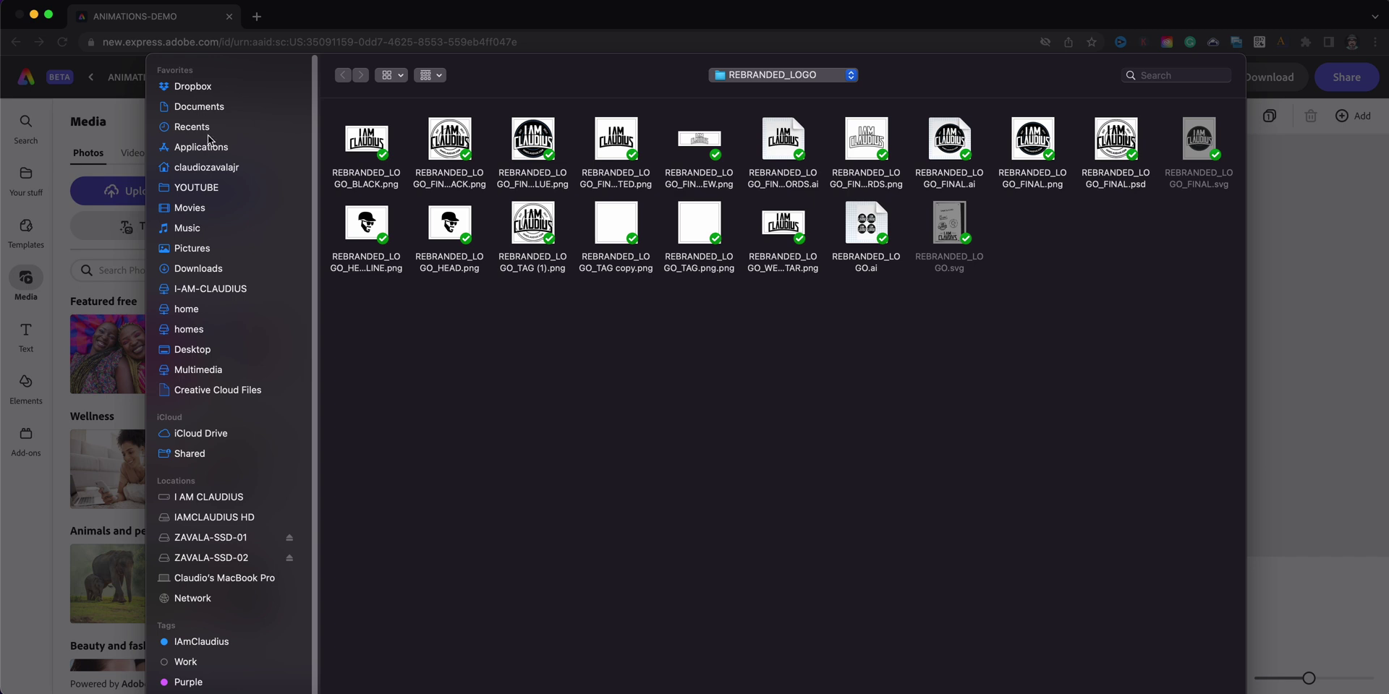
left_click(204, 351)
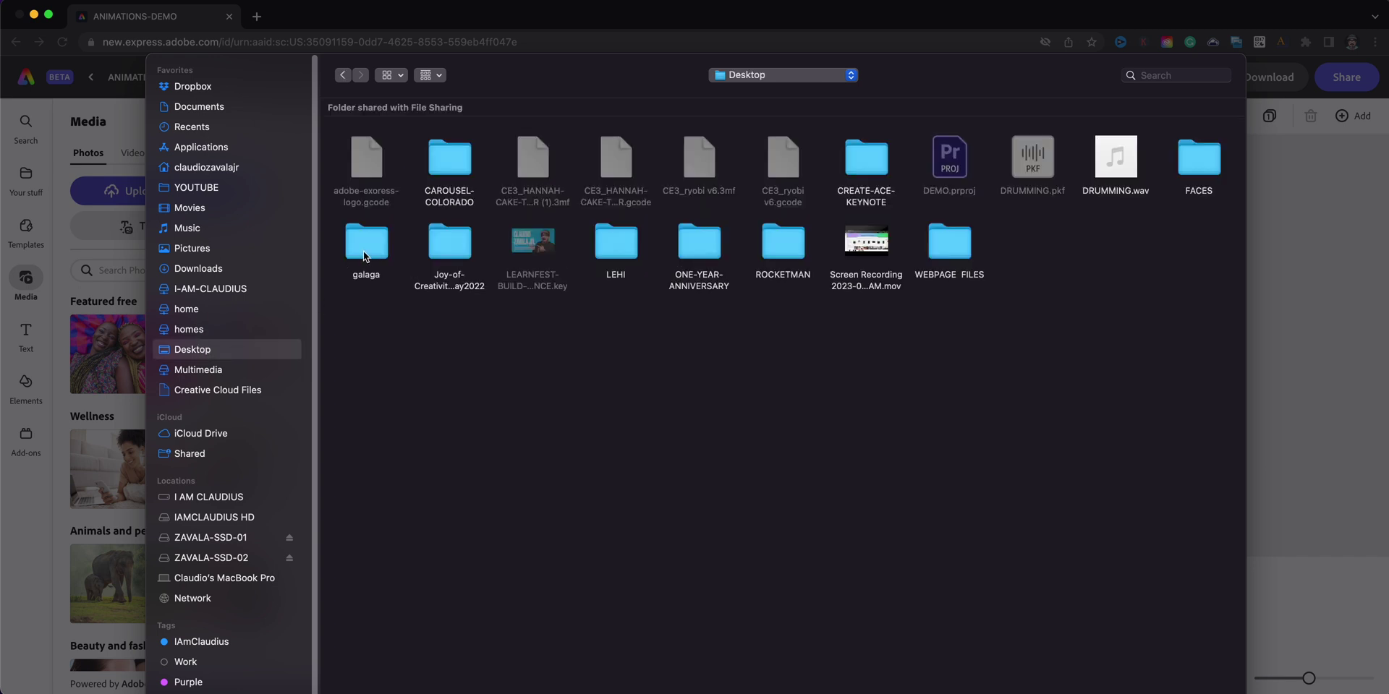
double_click(463, 165)
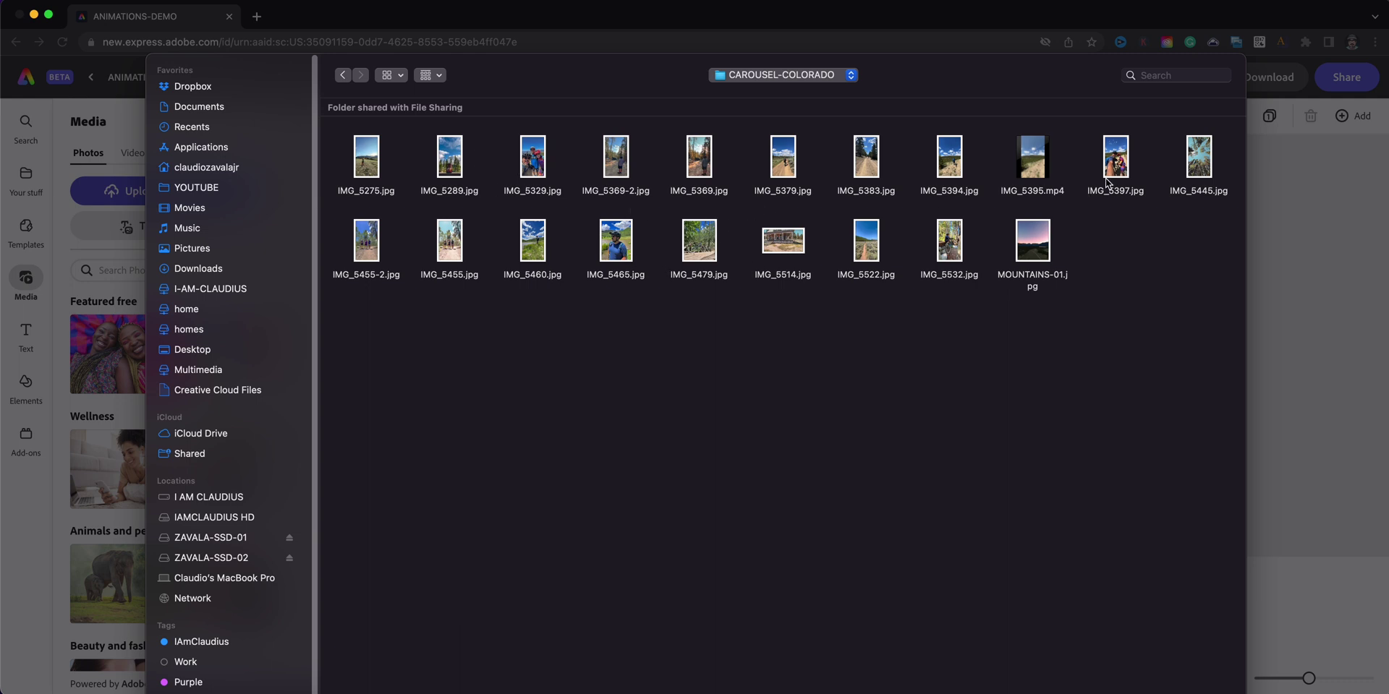
left_click(532, 251)
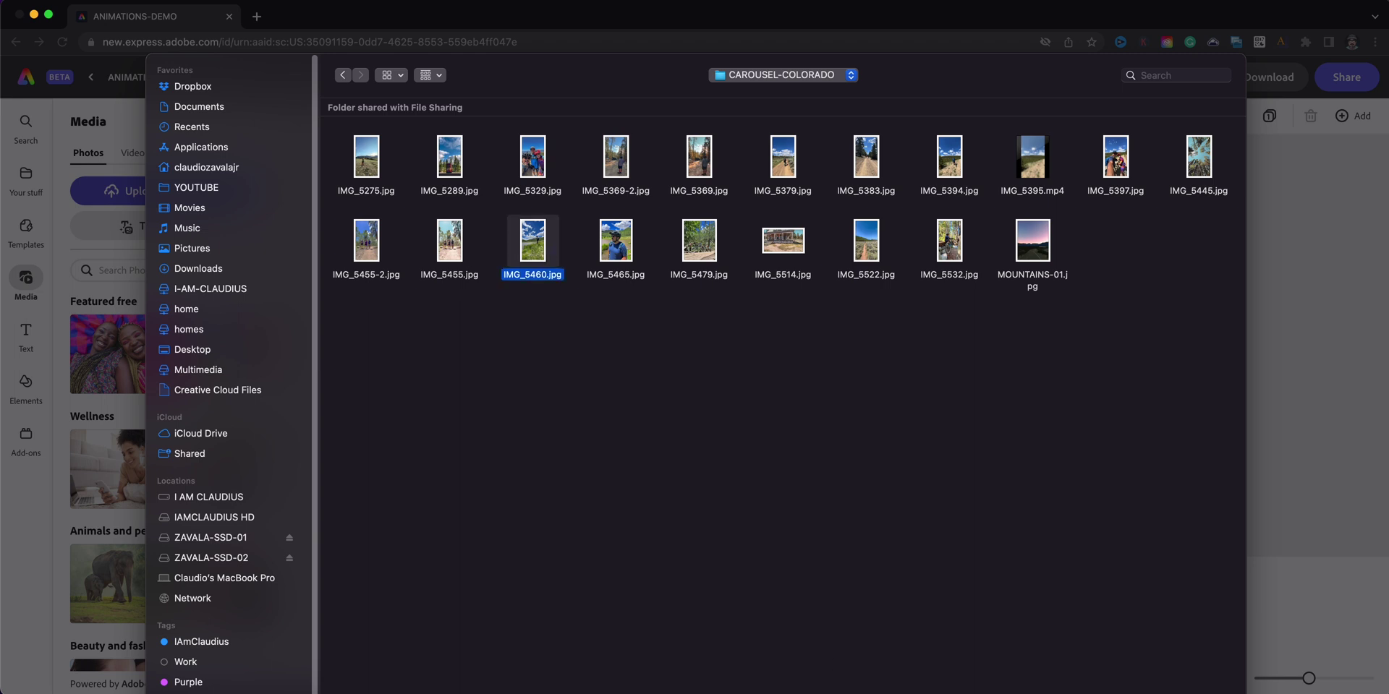
key("Return")
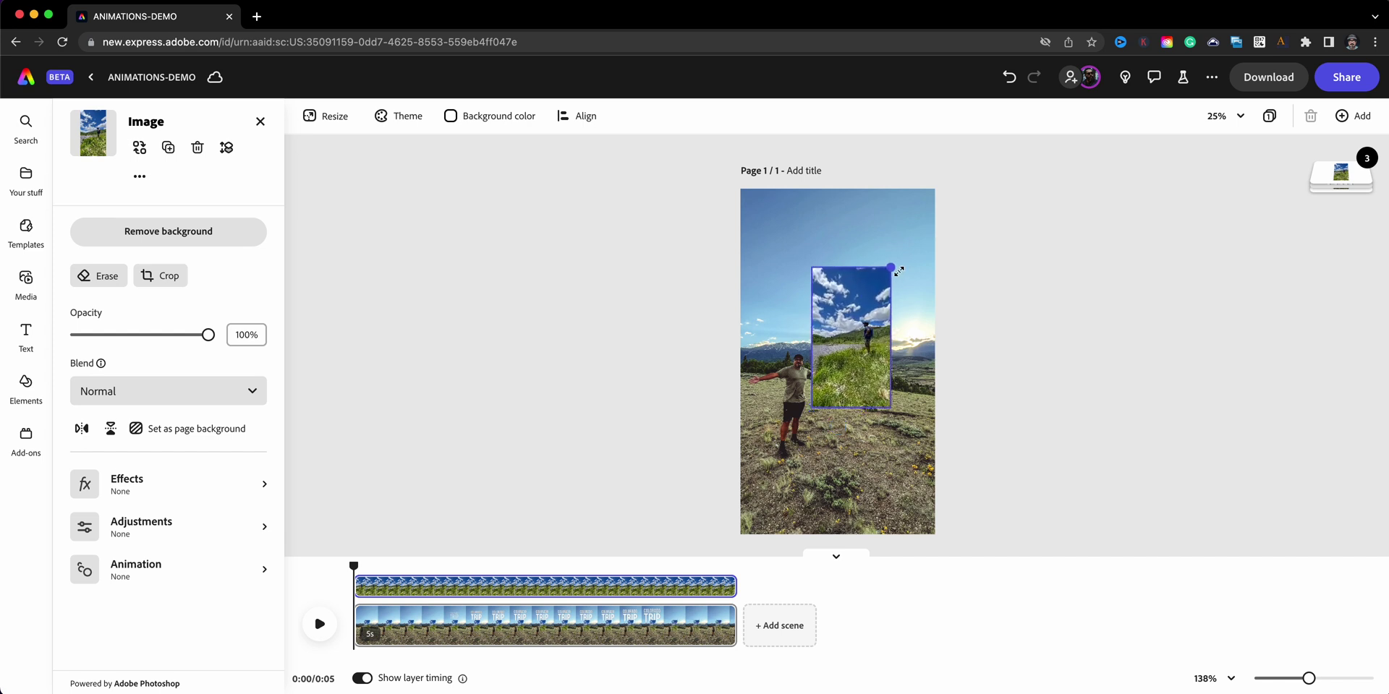
Go to about 2 seconds, enlarge the uploaded photo, and place it just below the title beside the standing man.
left_click(862, 316)
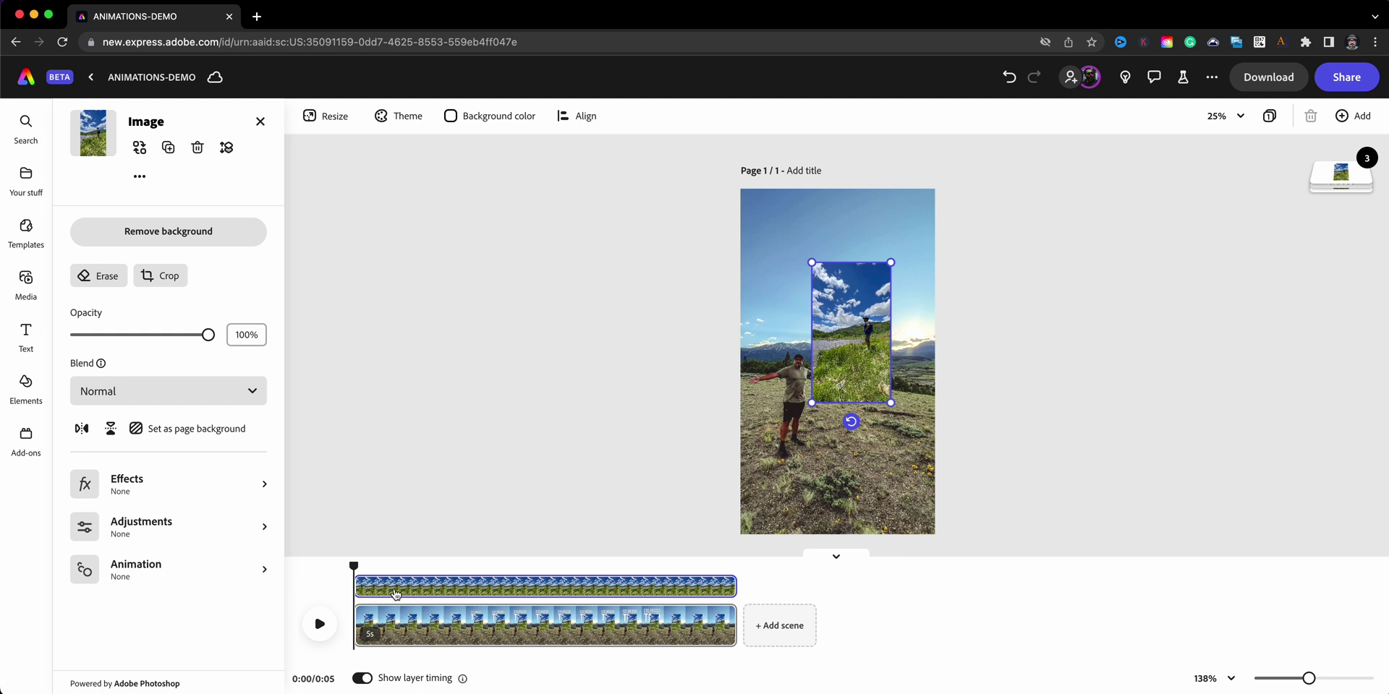
left_click_drag(355, 564, 520, 609)
left_click_drag(821, 347, 787, 320)
left_click_drag(850, 414, 871, 405)
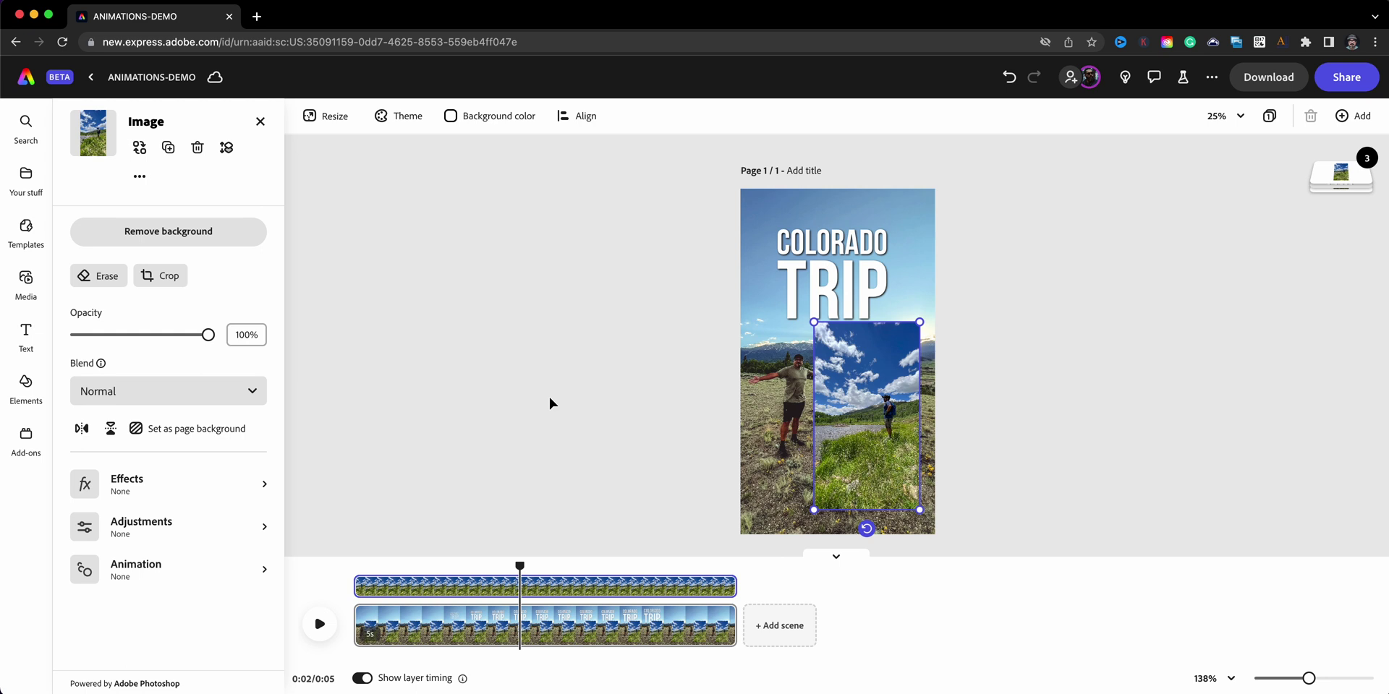
Crop the uploaded photo to a circle and move it down into the grassy foreground.
left_click(160, 279)
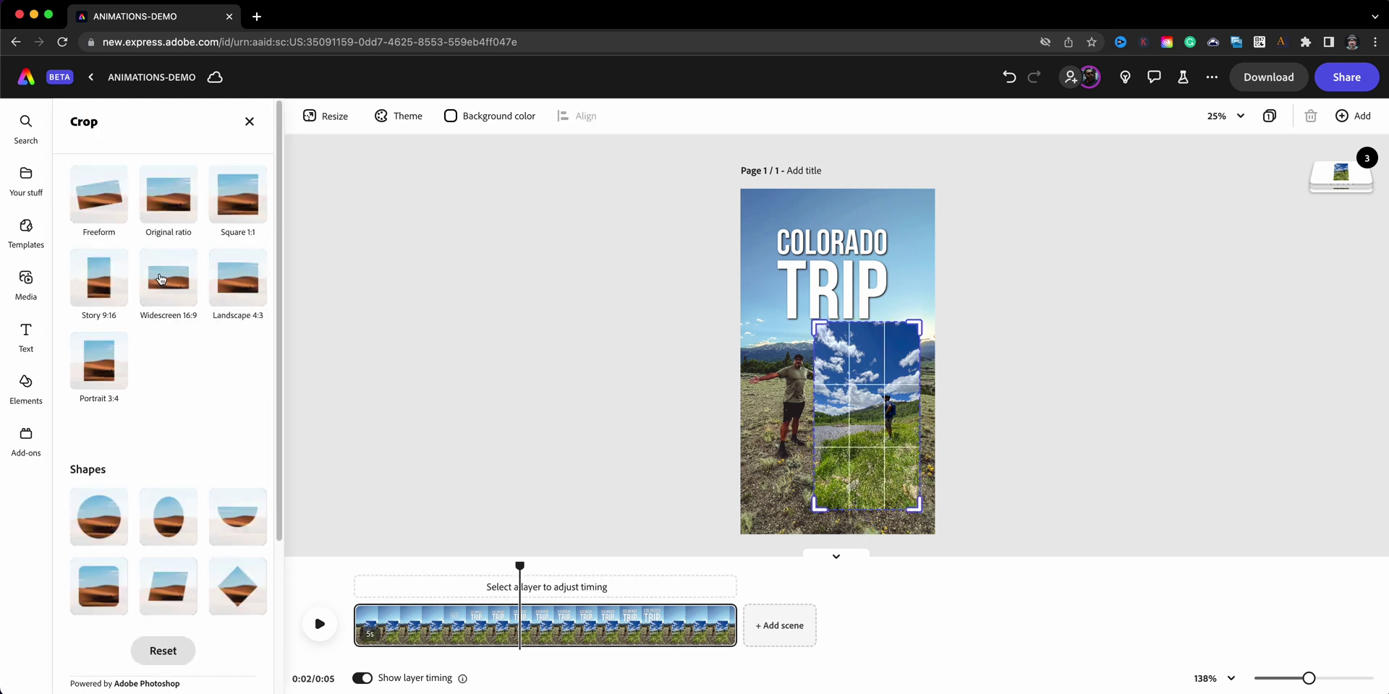
left_click(110, 532)
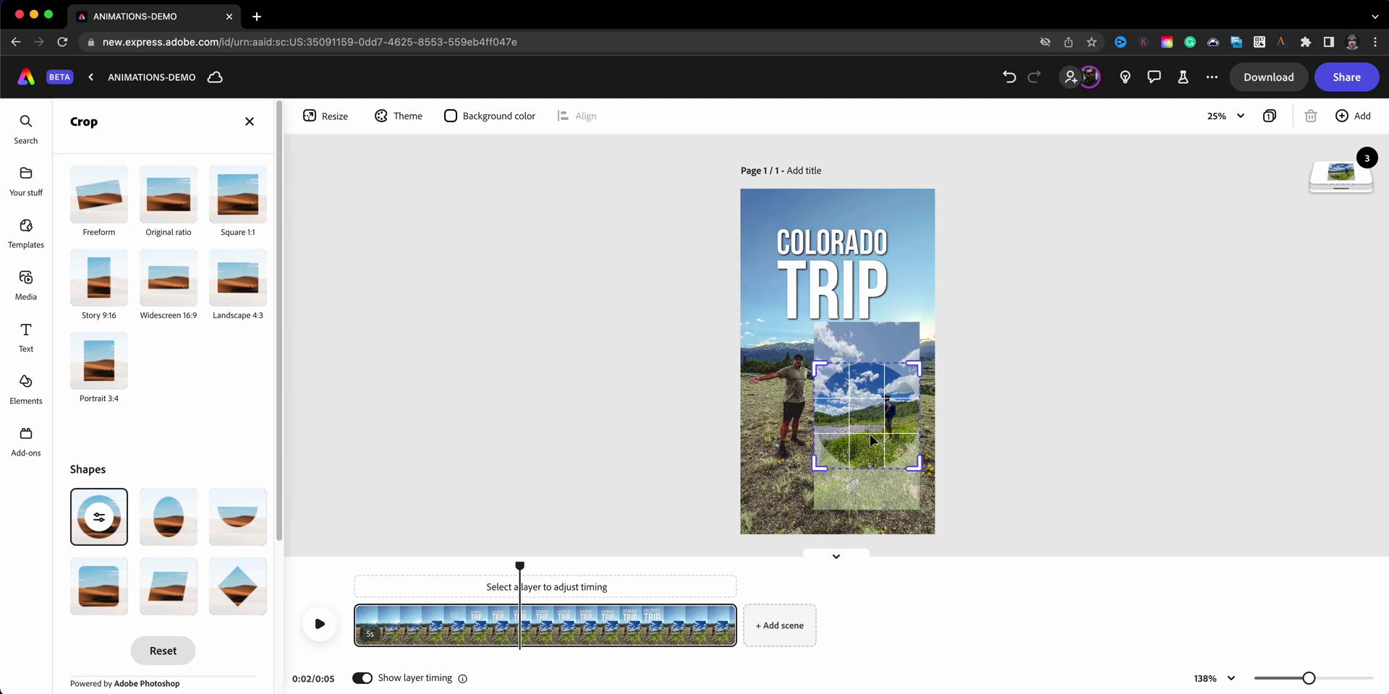
left_click(946, 358)
left_click(946, 357)
left_click(863, 462)
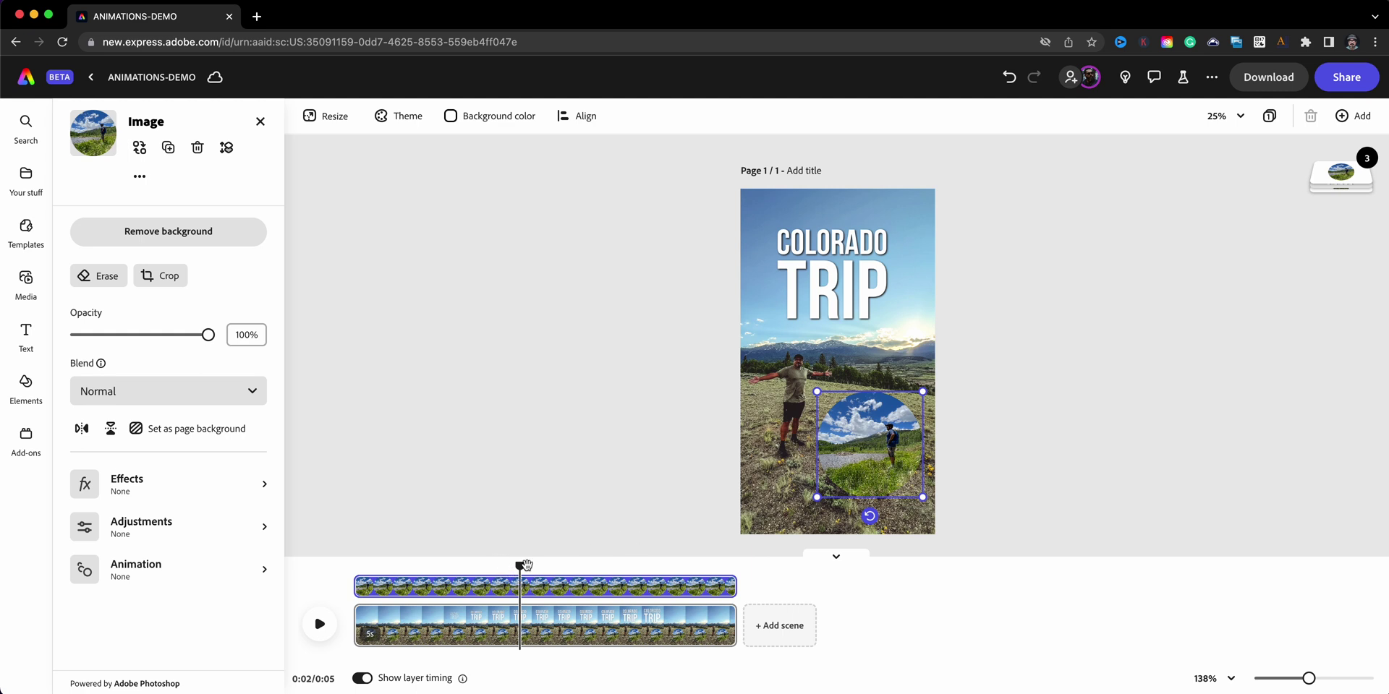
Play the scene from the beginning to check the title animation with the circular photo, stopping at about 4 seconds.
left_click_drag(526, 565, 354, 565)
left_click(319, 624)
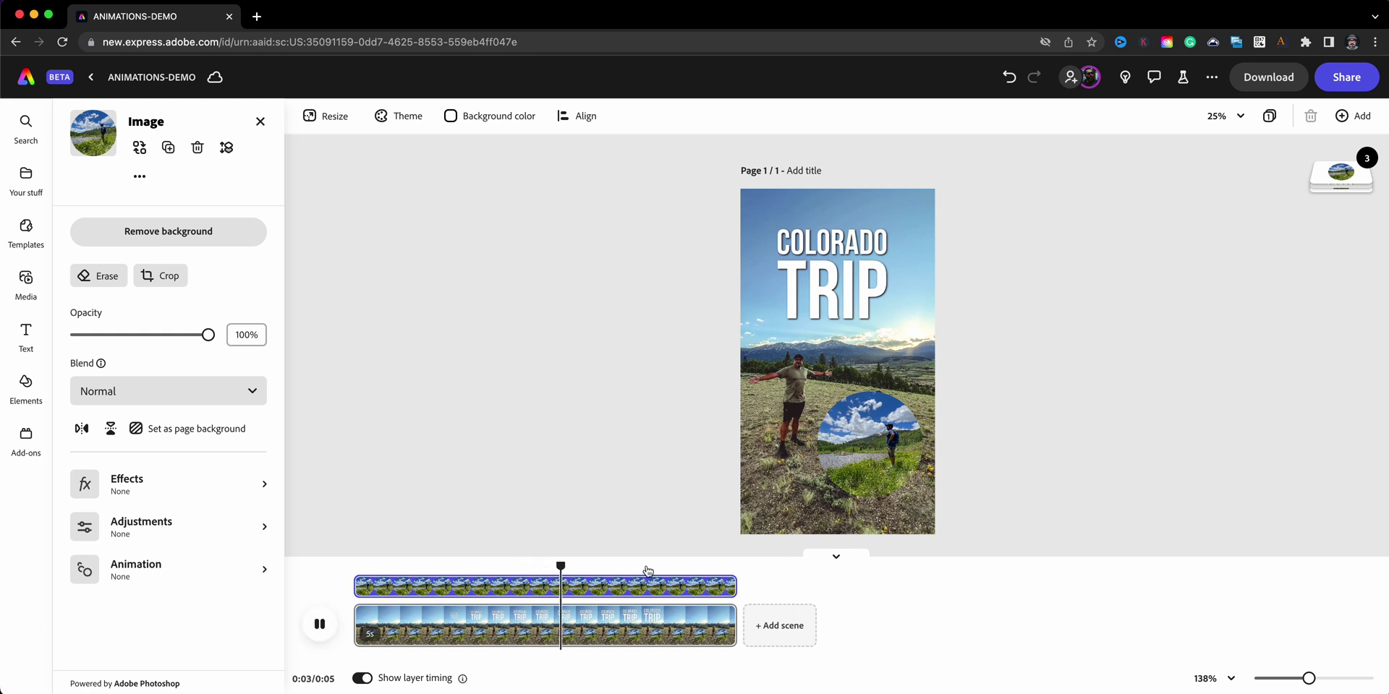
left_click(317, 631)
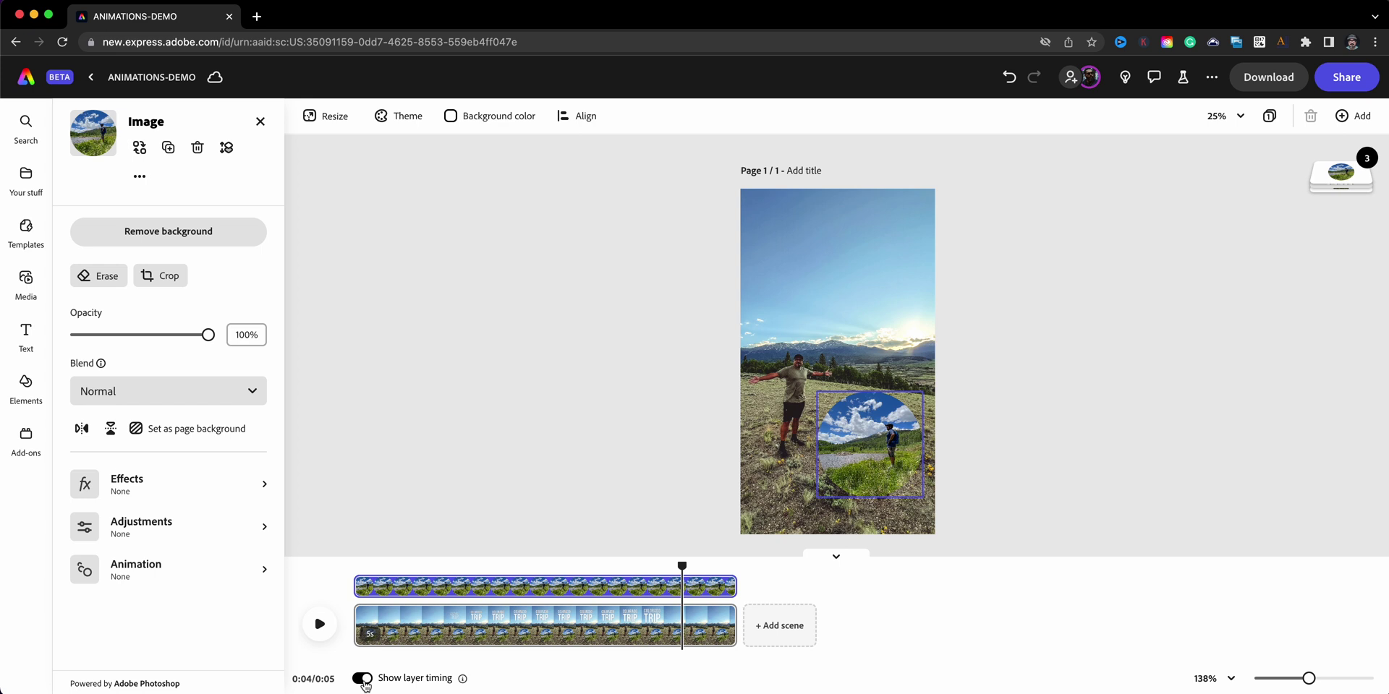
Go to about 3 seconds and select the title and the circular photo in turn to compare their layer timing.
left_click_drag(683, 564, 599, 565)
left_click(846, 274)
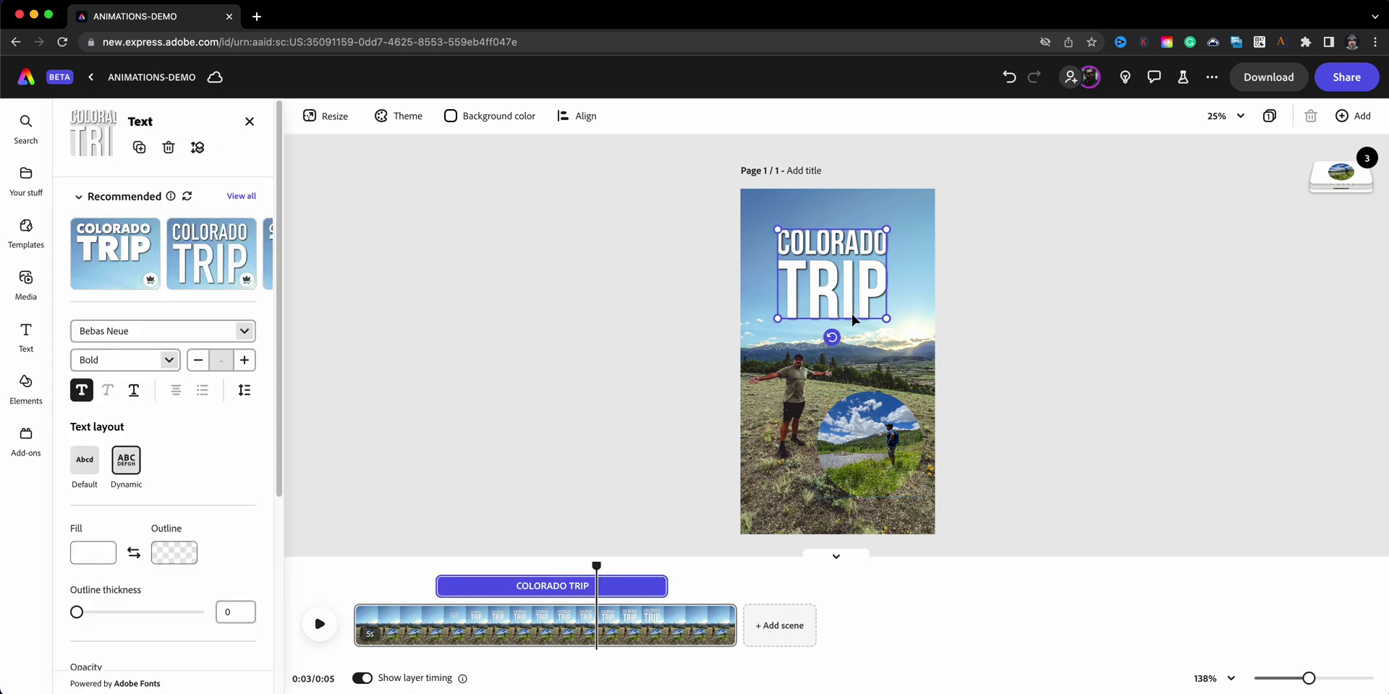
left_click(866, 433)
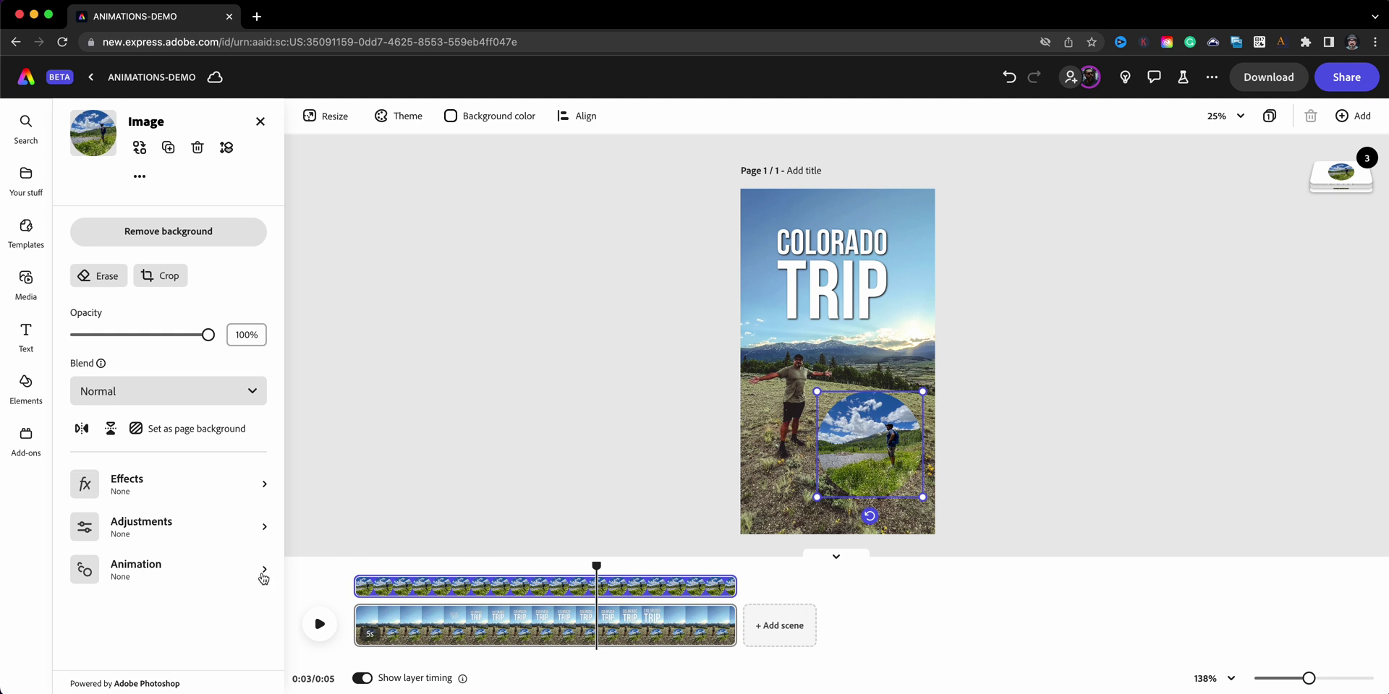
Apply the Colorize effect to the circular photo and shuffle its colour until it is reddish orange.
left_click(265, 527)
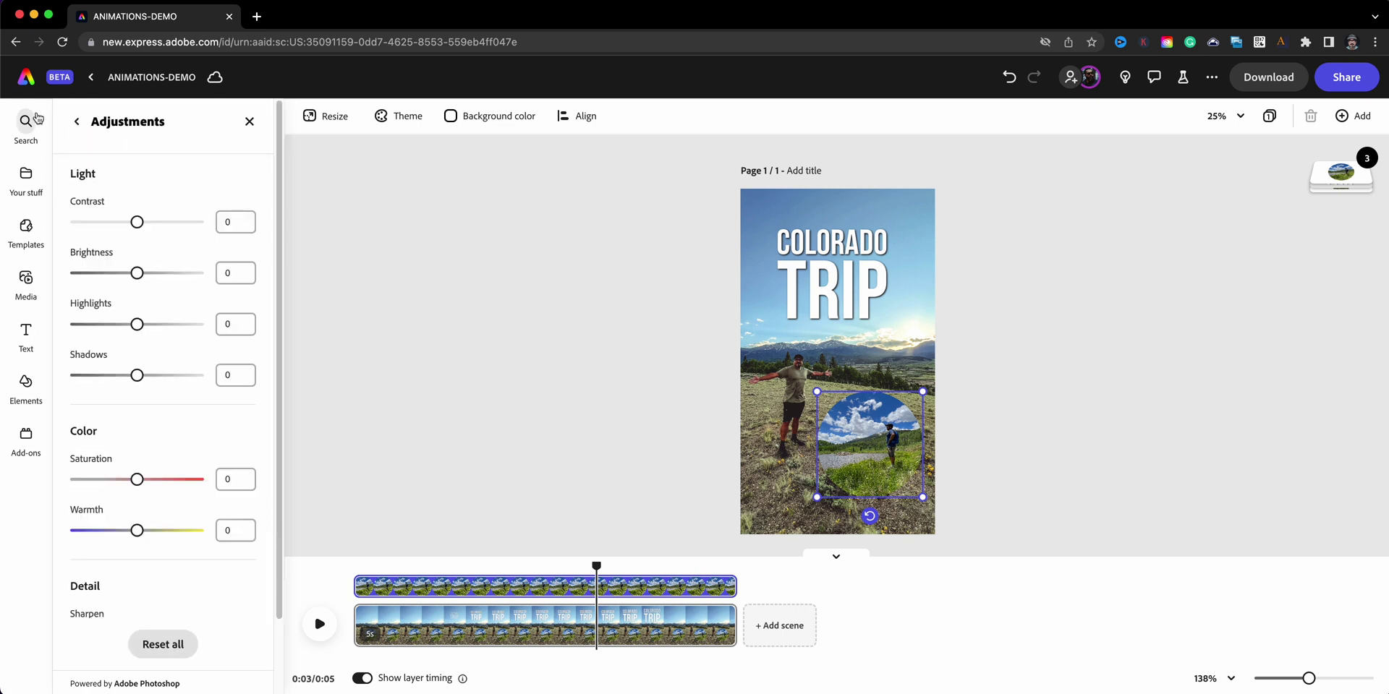
left_click(67, 122)
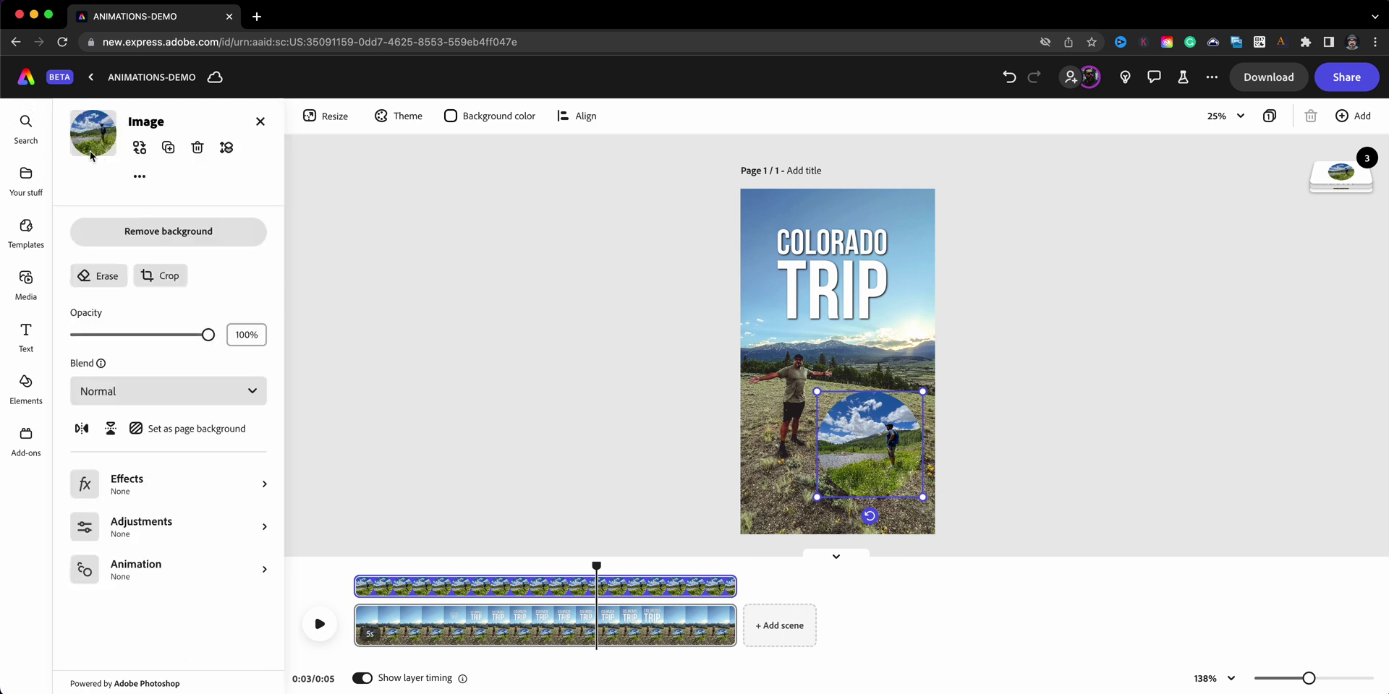
left_click(262, 483)
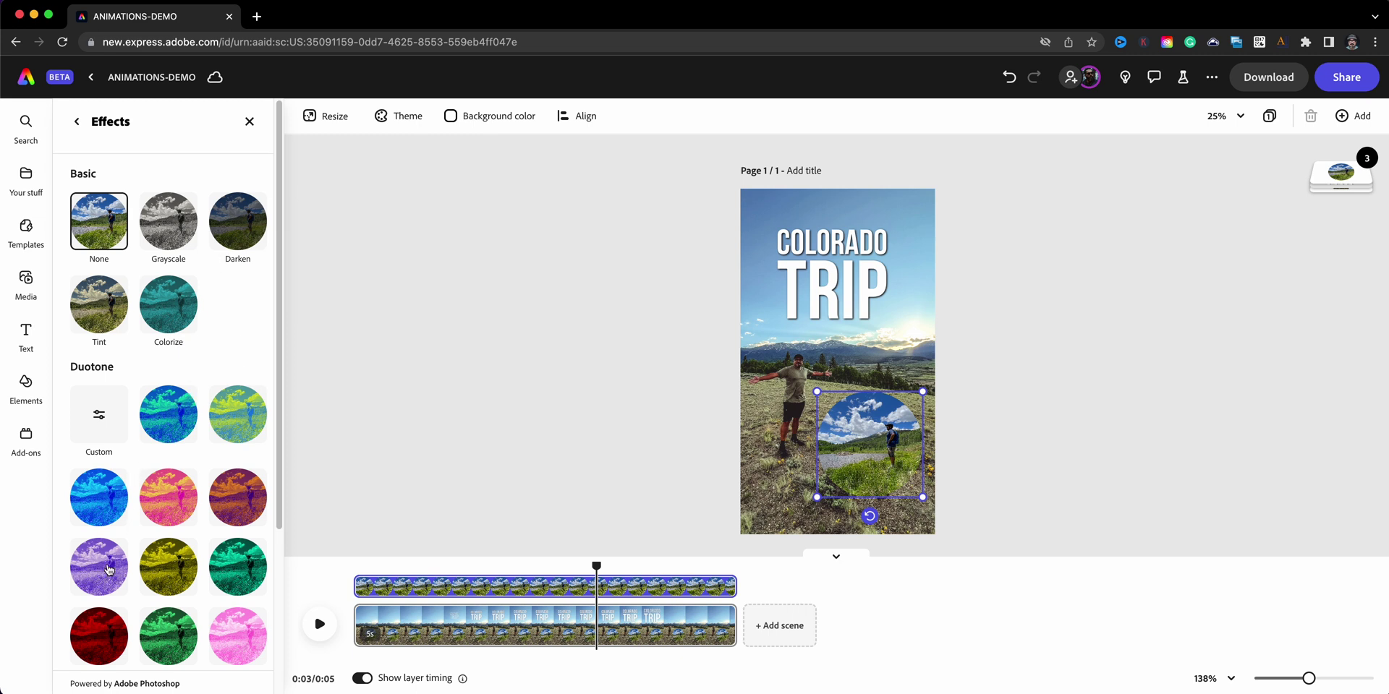
left_click(104, 322)
left_click(169, 306)
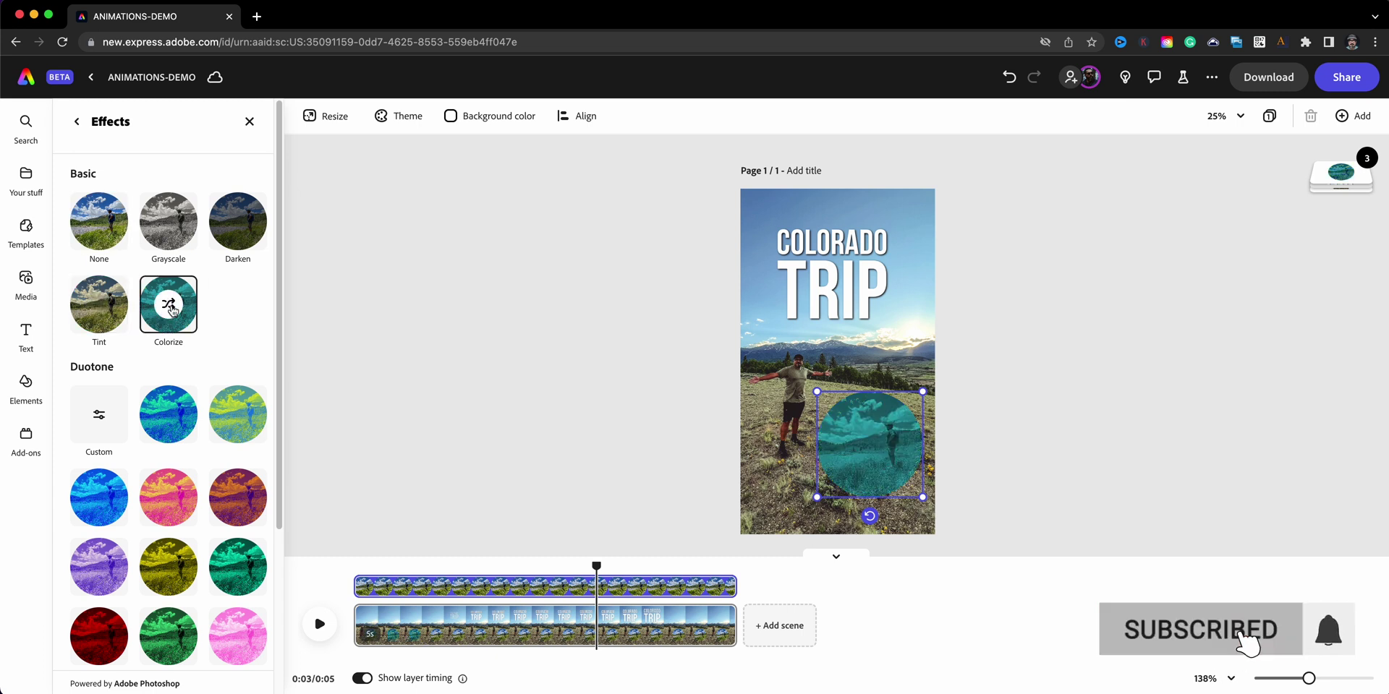
left_click(168, 308)
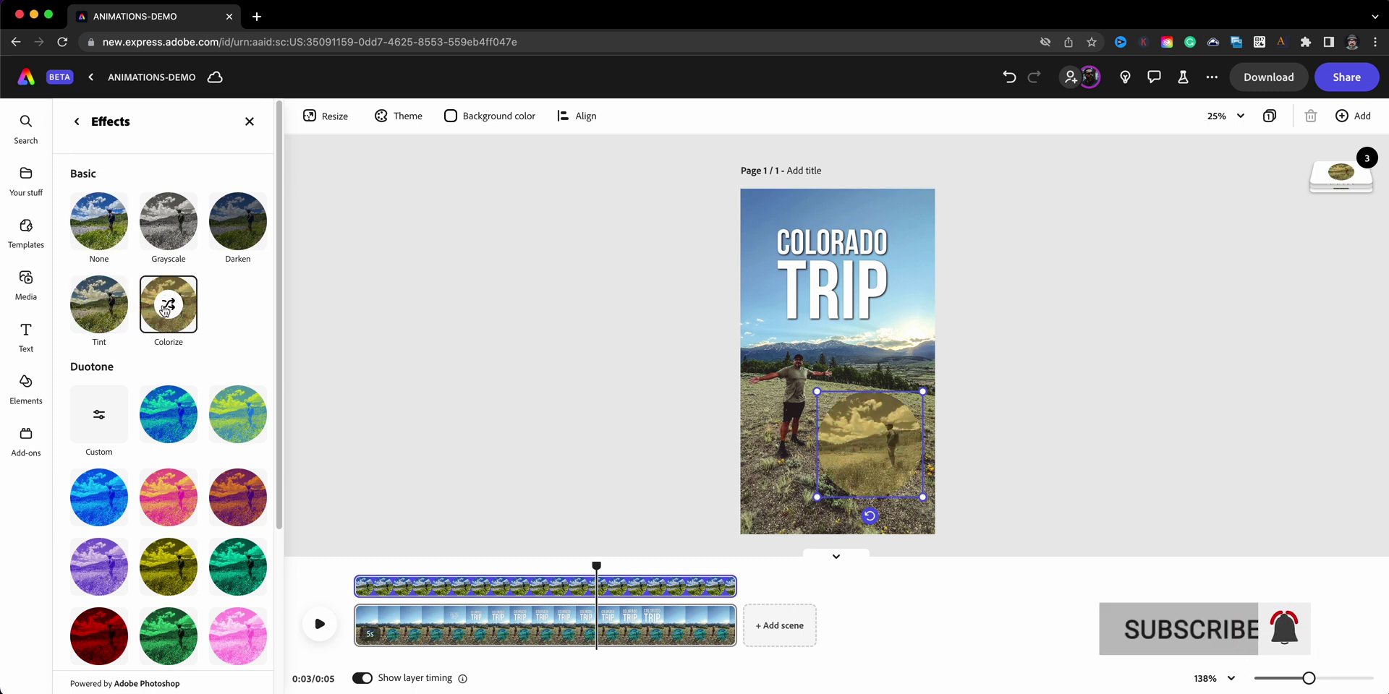
left_click(166, 309)
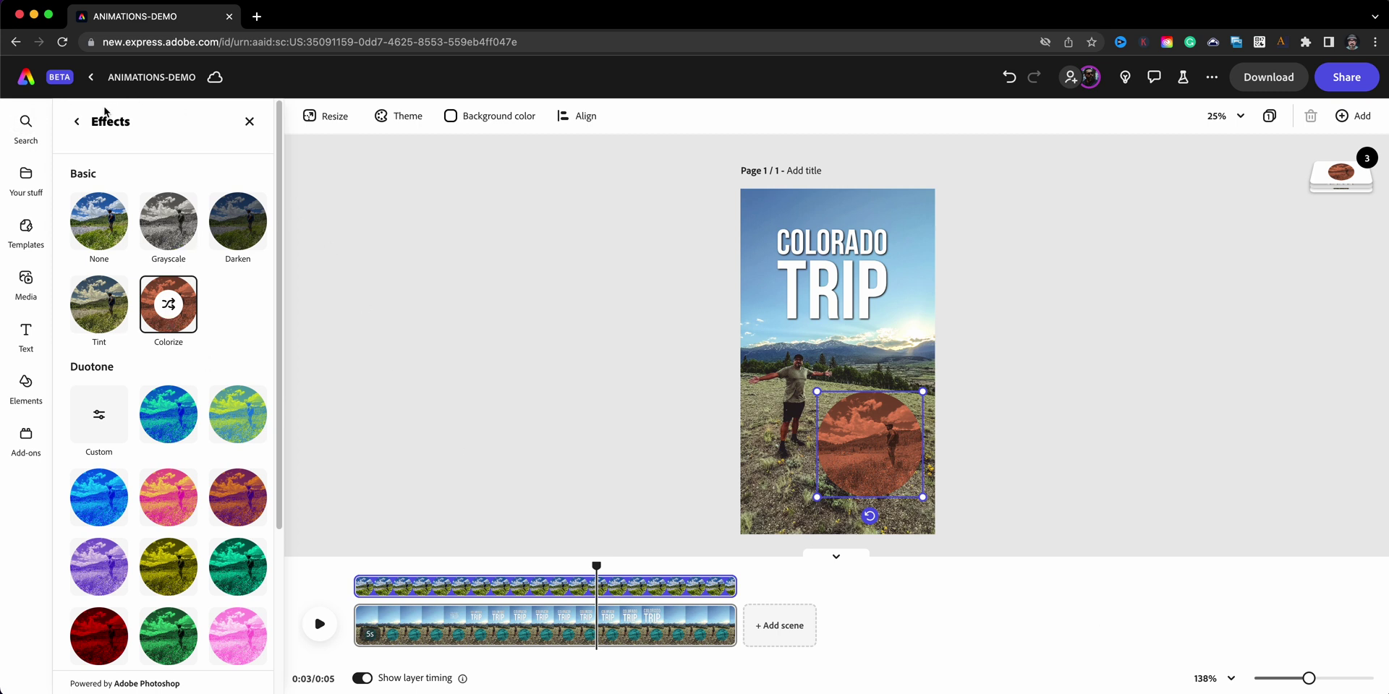
left_click(77, 120)
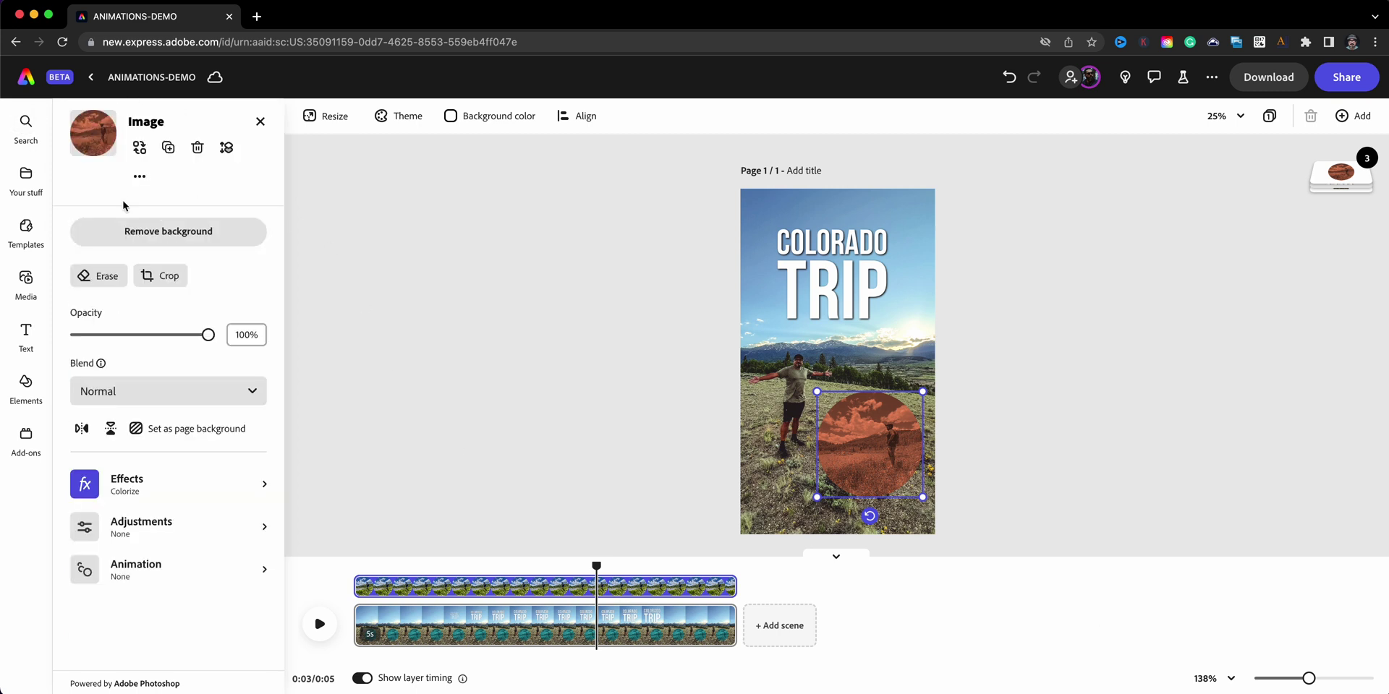
Go to 2.4 seconds and give the circular photo the Bob looping animation.
left_click(267, 573)
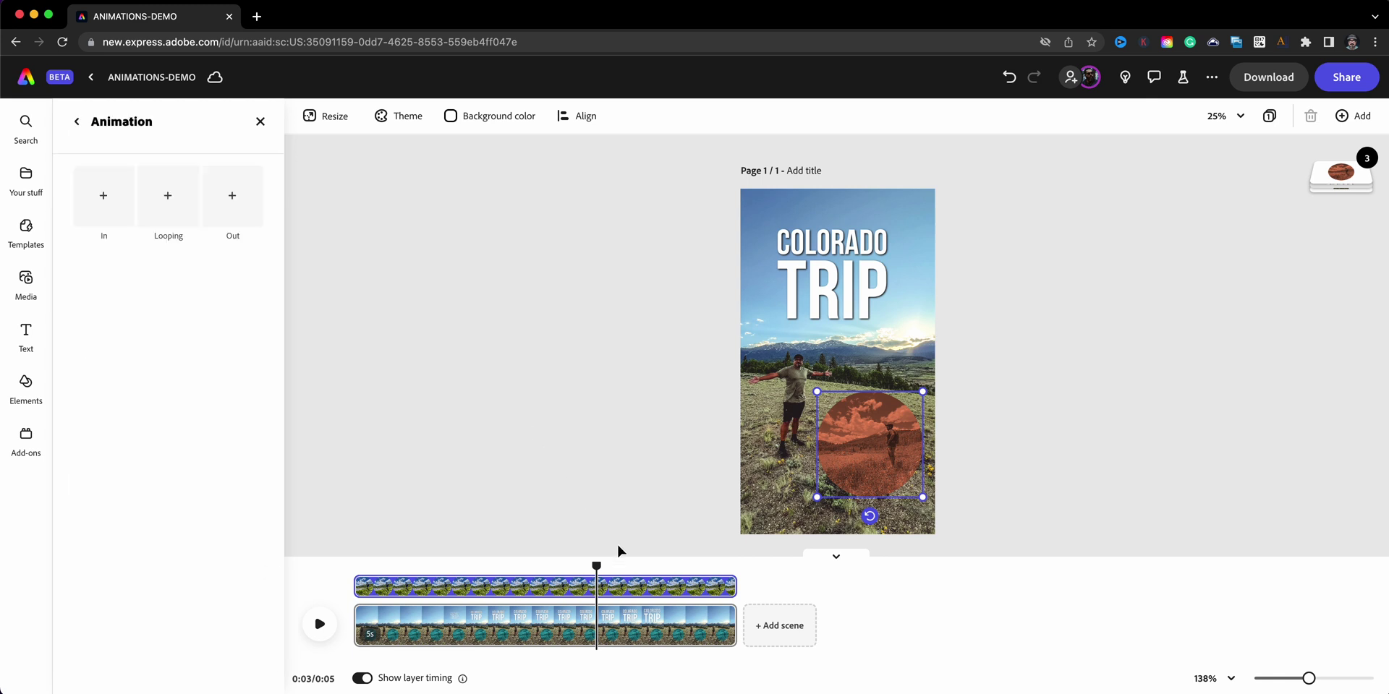
left_click_drag(597, 566, 530, 568)
mouse_move(530, 567)
left_mouse_down()
mouse_move(471, 568)
mouse_move(561, 568)
mouse_move(536, 569)
left_mouse_up()
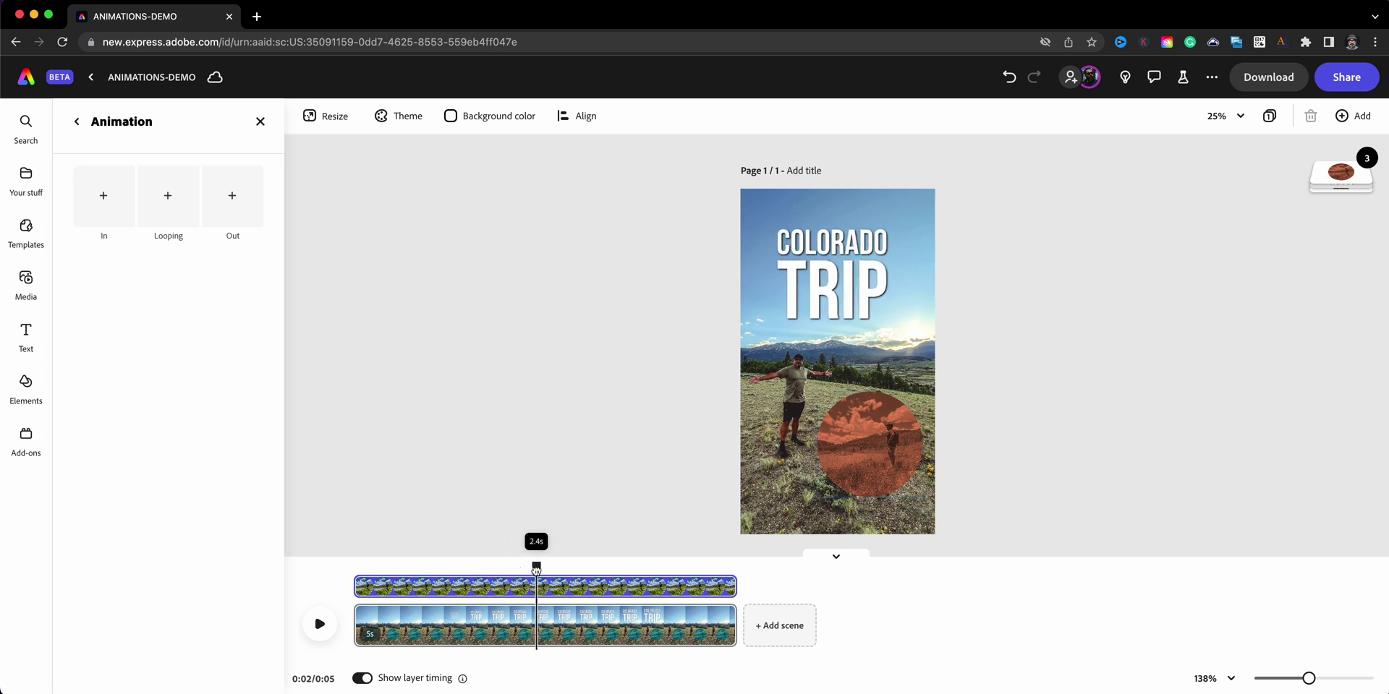
left_click(152, 197)
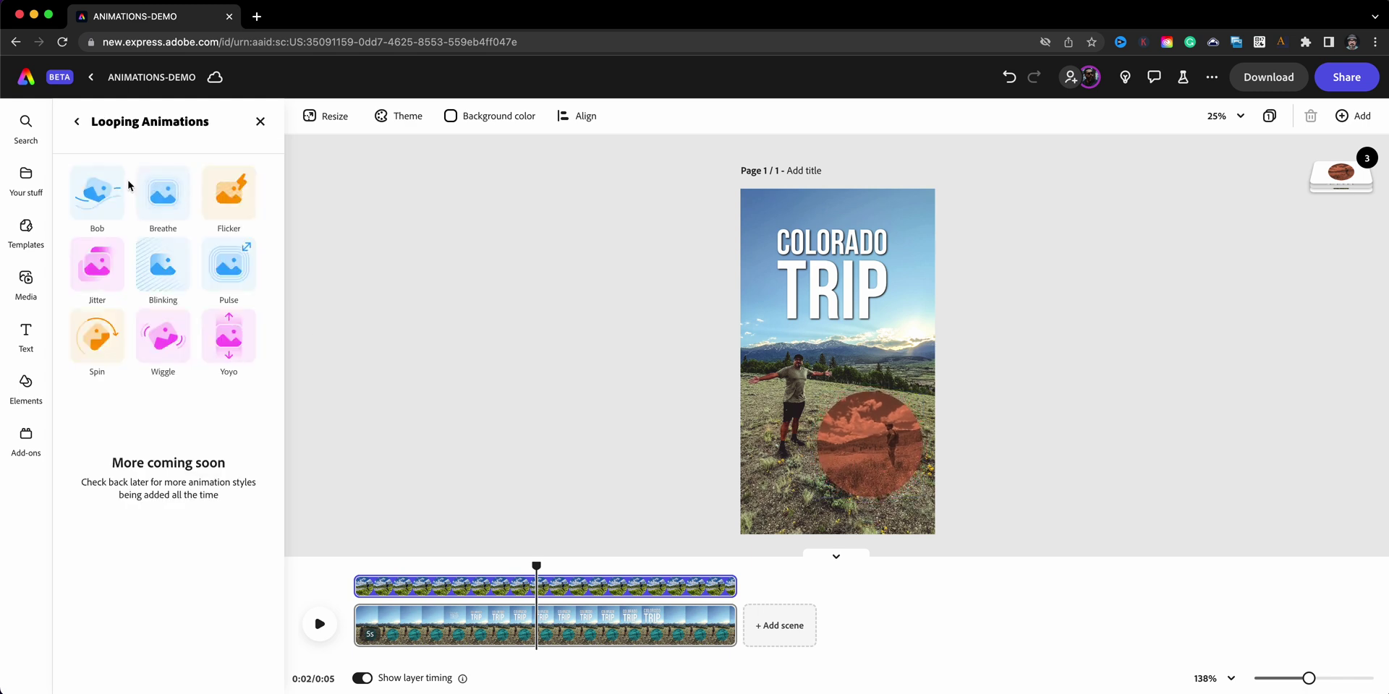
left_click(94, 203)
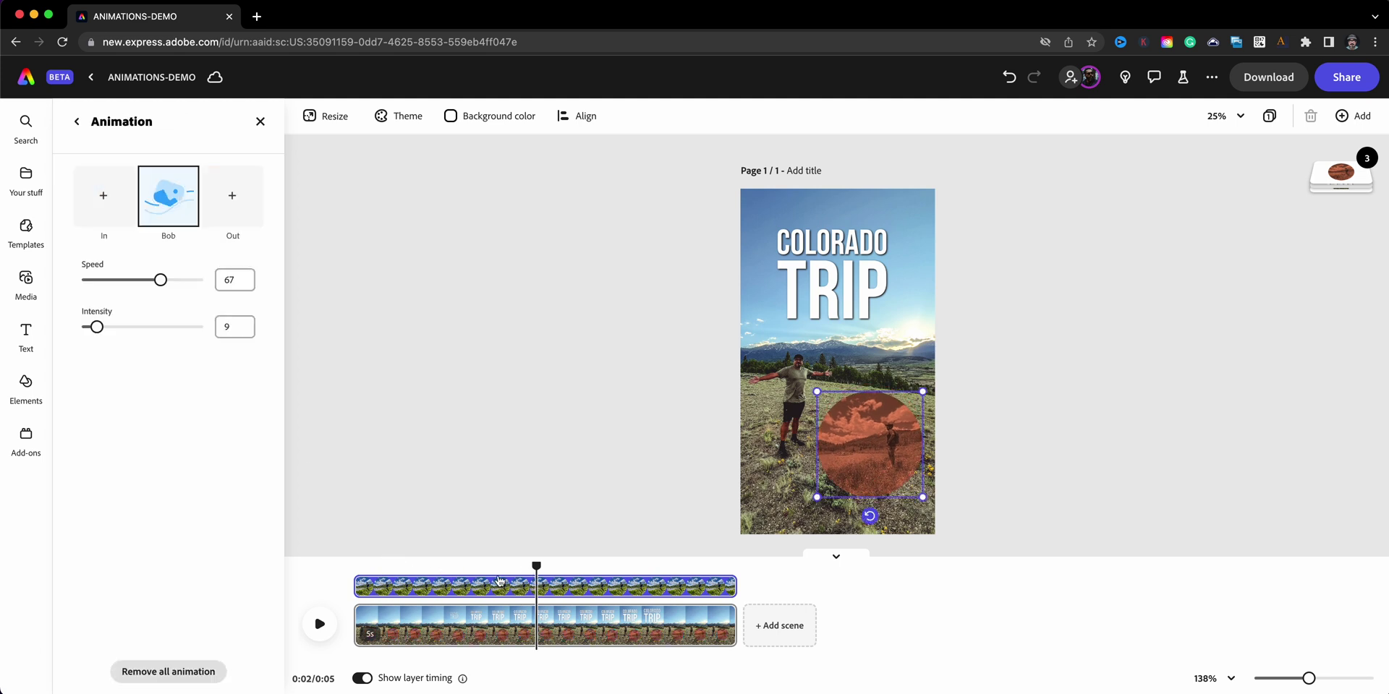
Trim the start of the circular photo's layer to just before 2 seconds and check its appearance at 2 seconds.
left_click_drag(519, 567, 485, 568)
left_click(389, 590)
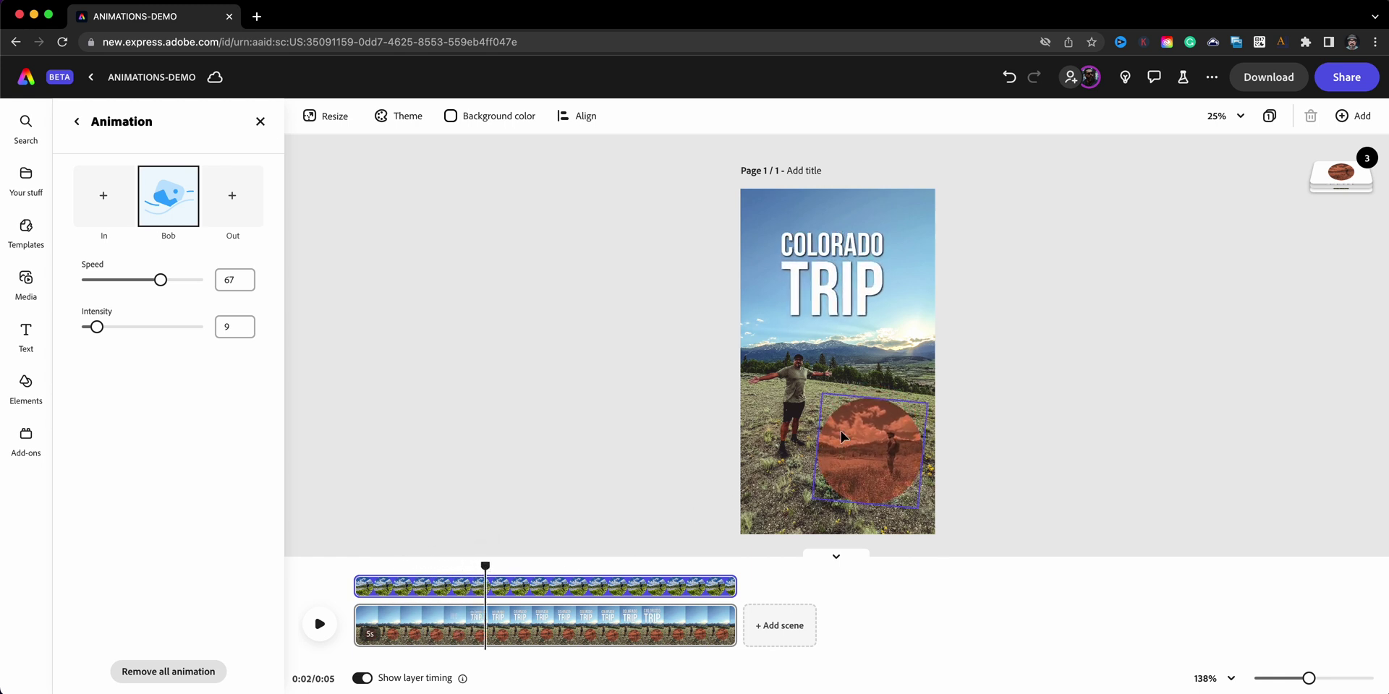
left_click_drag(362, 587, 506, 570)
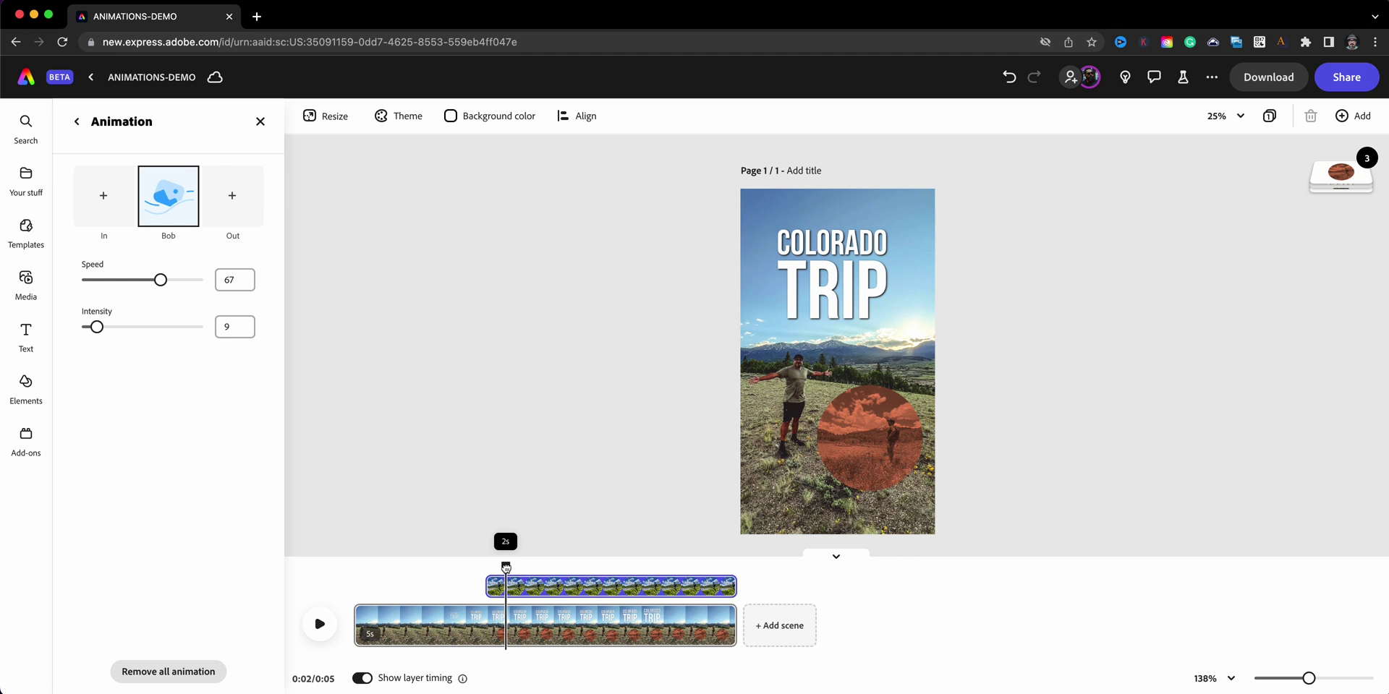
Add Fade in and Fade out animations to the circular photo and play the scene from about 1 second.
left_click(108, 202)
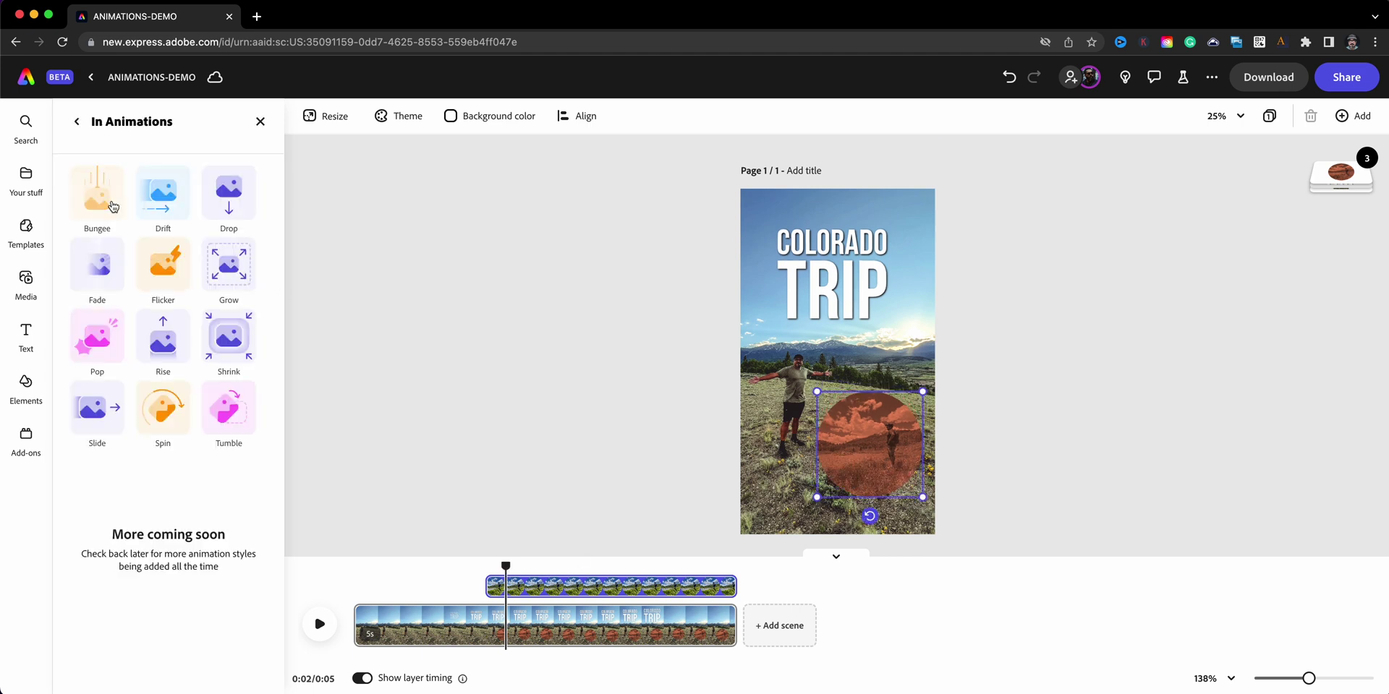
left_click(113, 278)
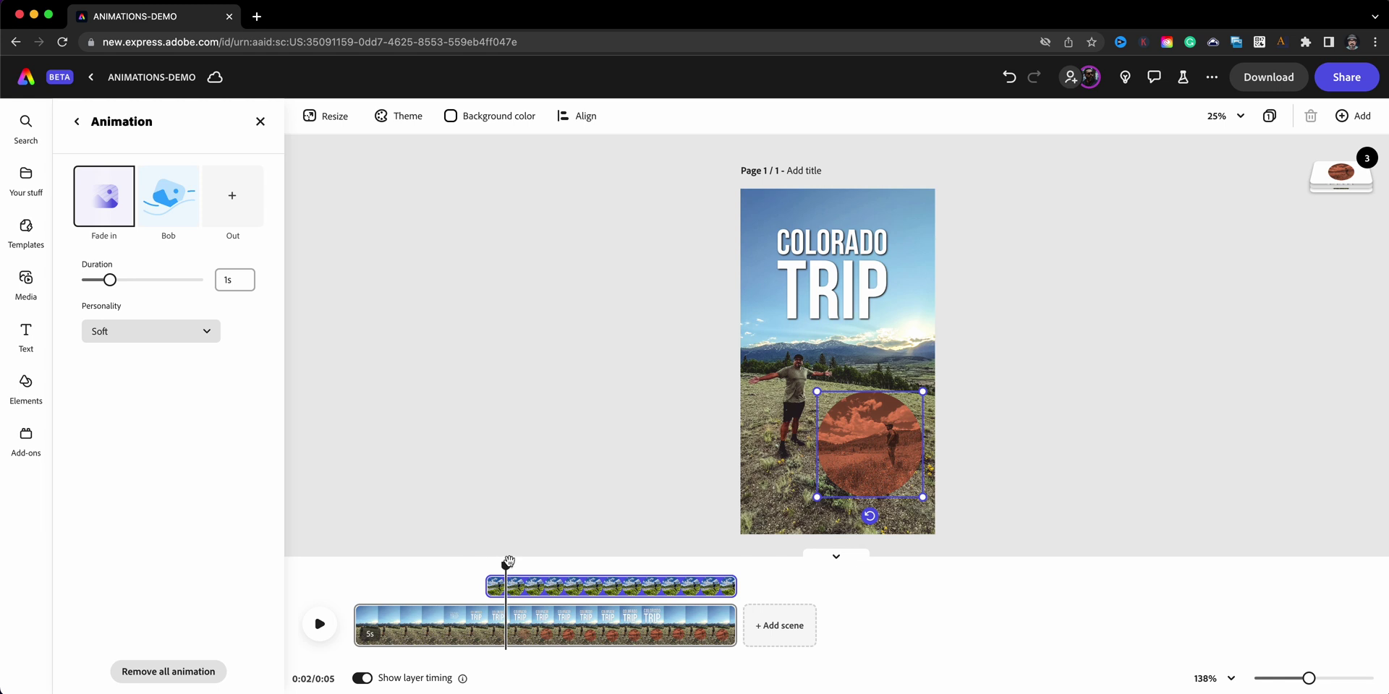
left_click(232, 195)
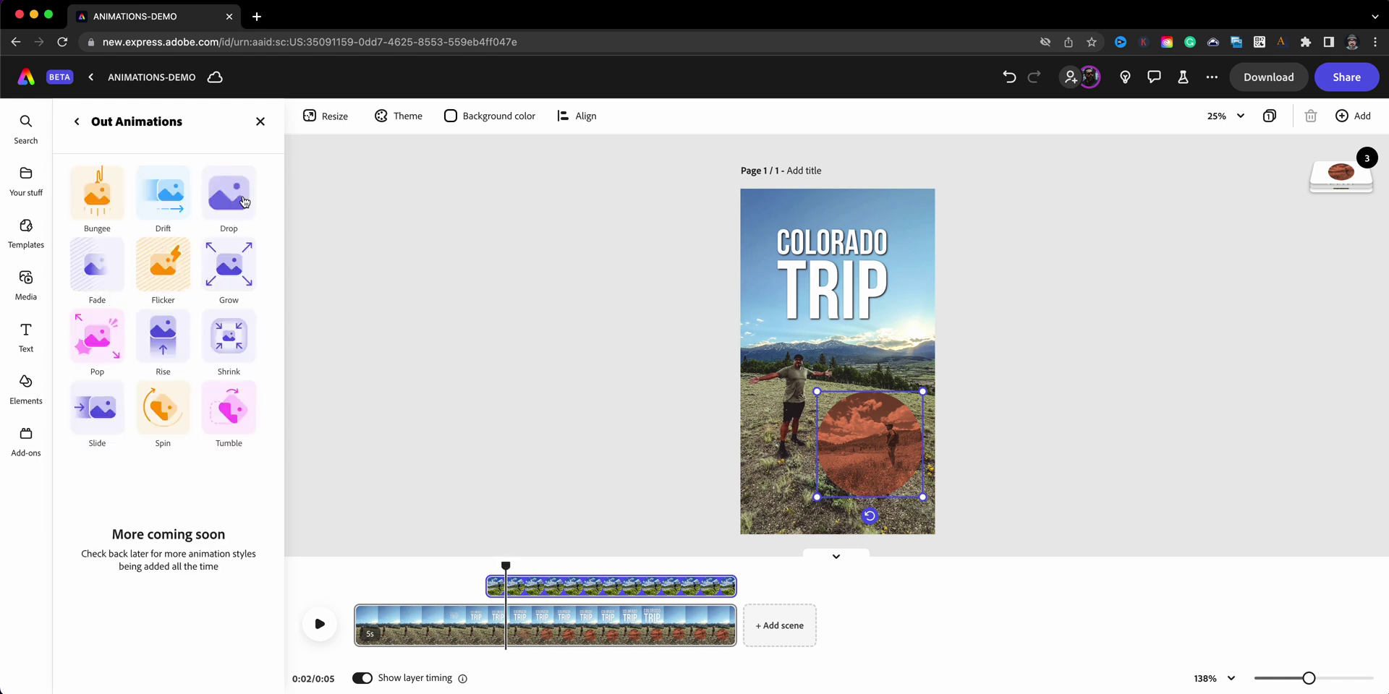
left_click(97, 264)
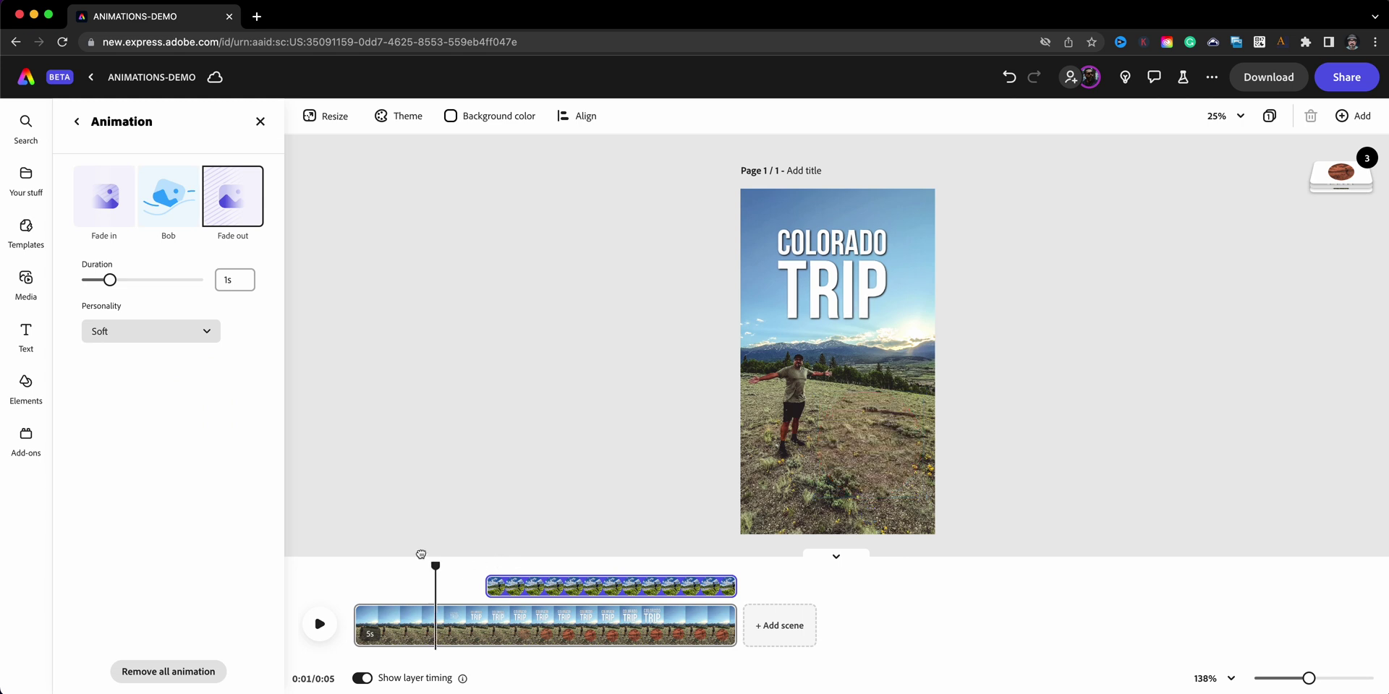
left_click(322, 623)
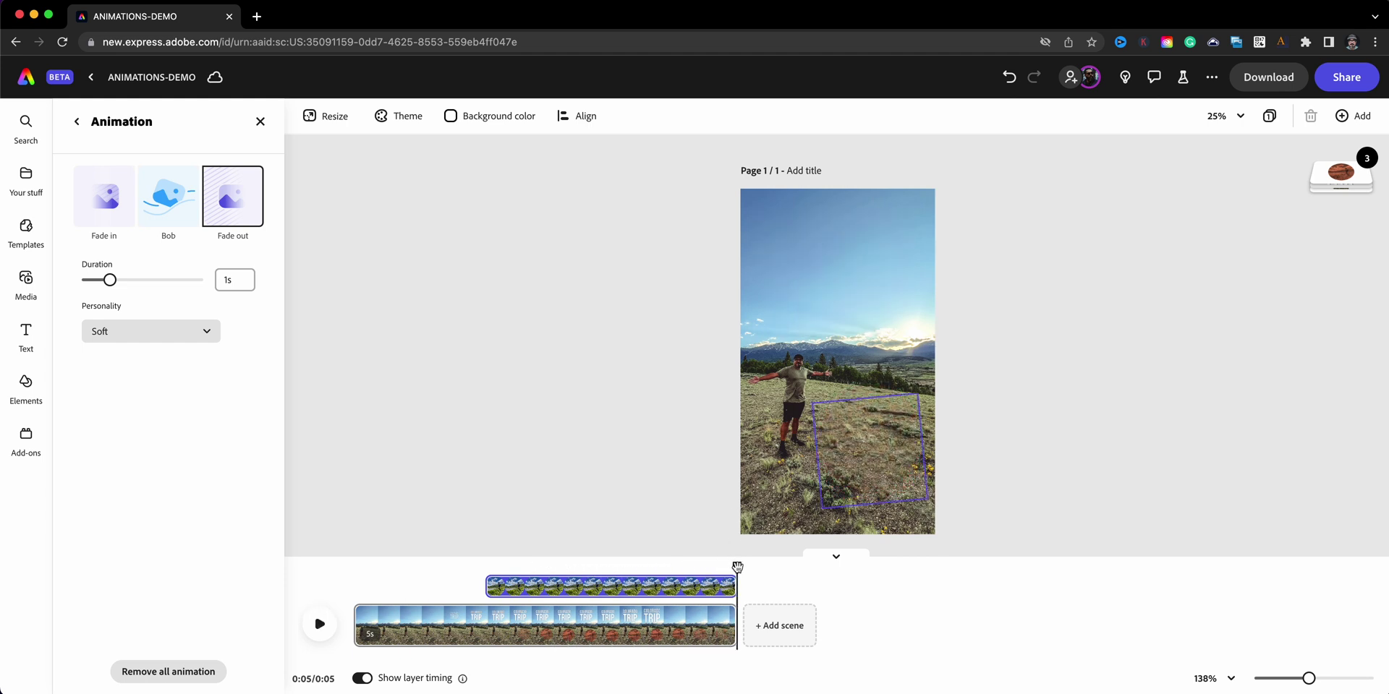
Set the circular photo's Fade out and Fade in durations to 0.5 seconds each and replay the scene from near the beginning.
left_click_drag(737, 567, 625, 567)
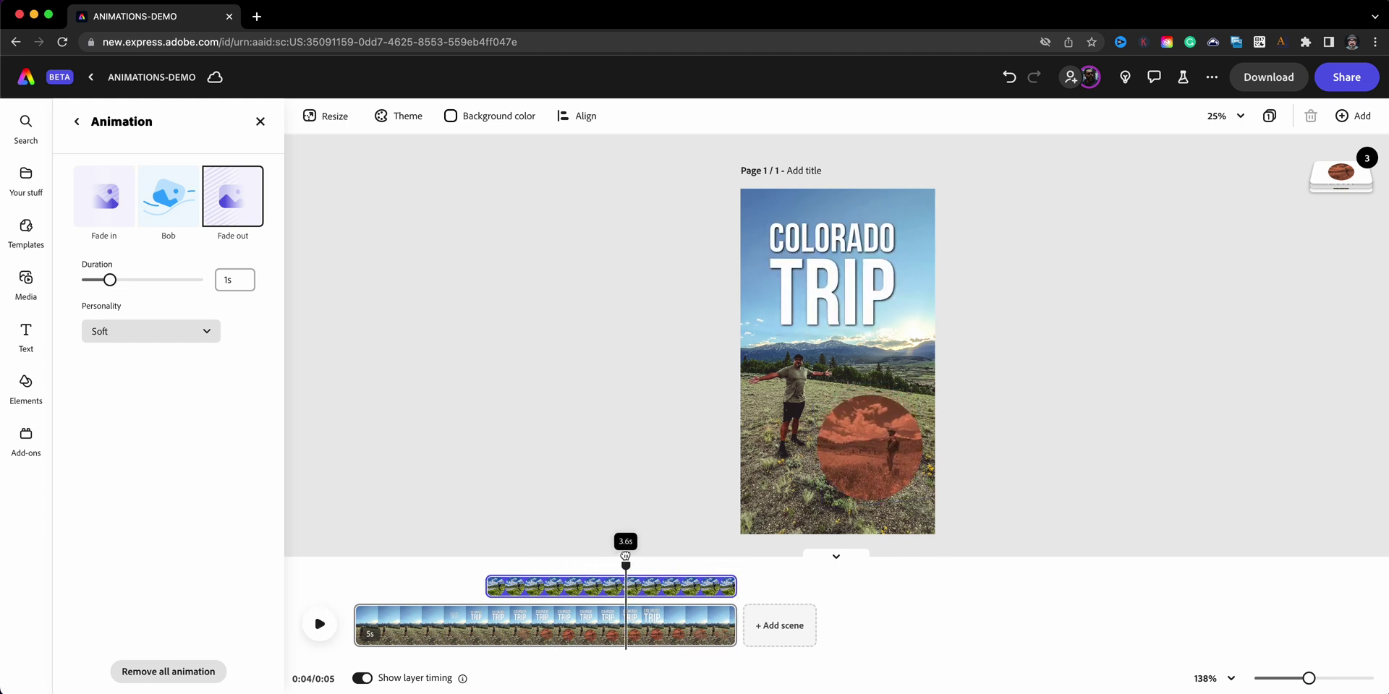
left_click(869, 455)
left_click(233, 289)
type(".5")
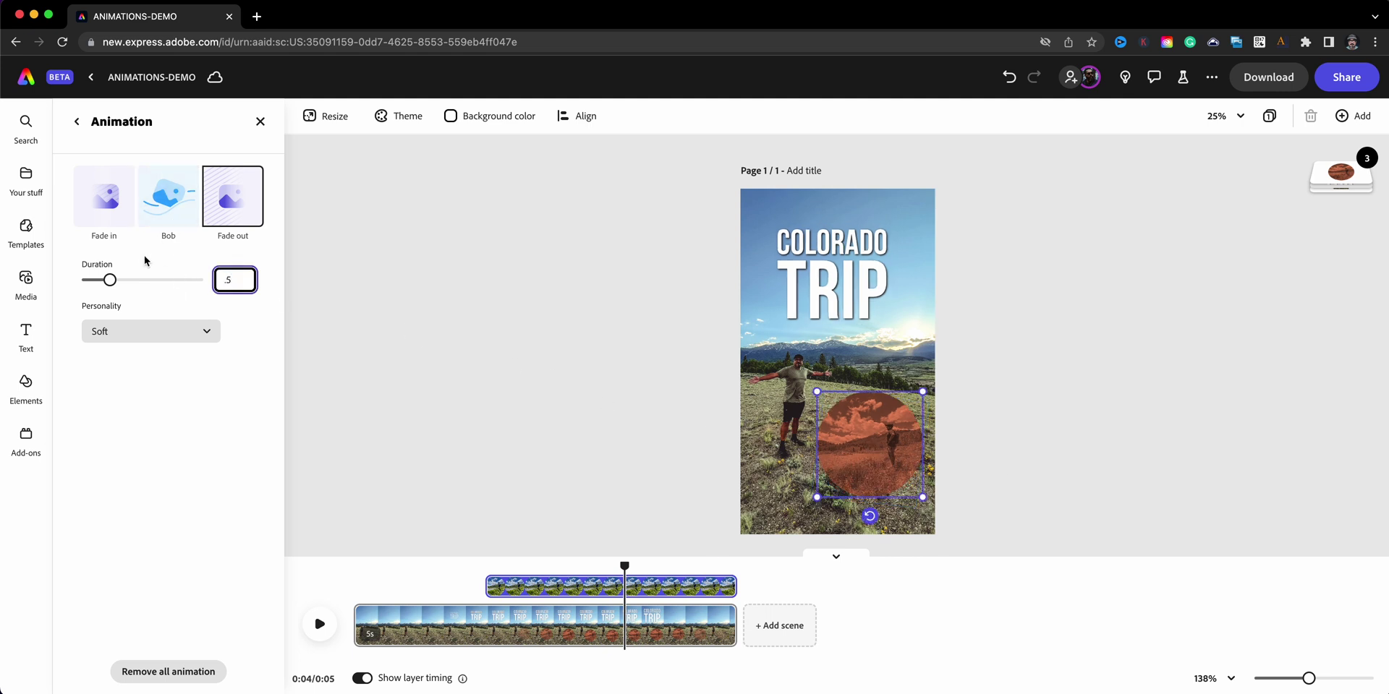
left_click(119, 220)
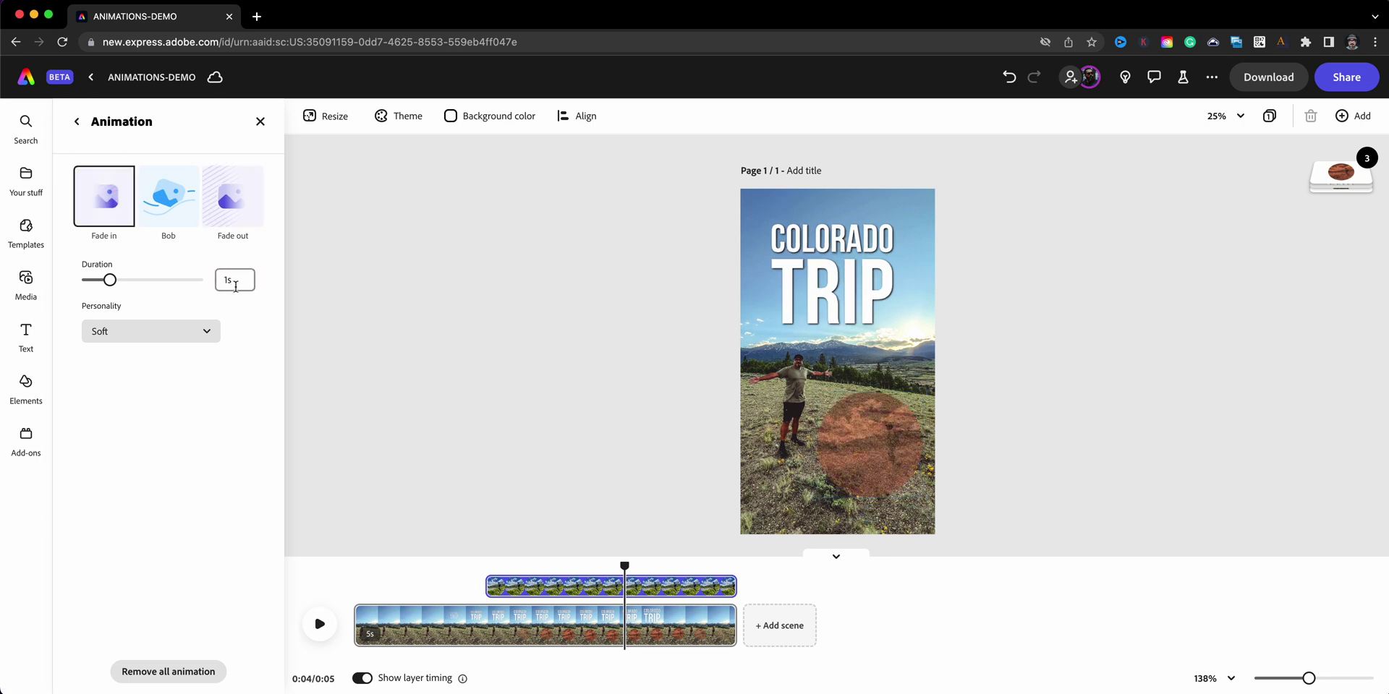
type(".5")
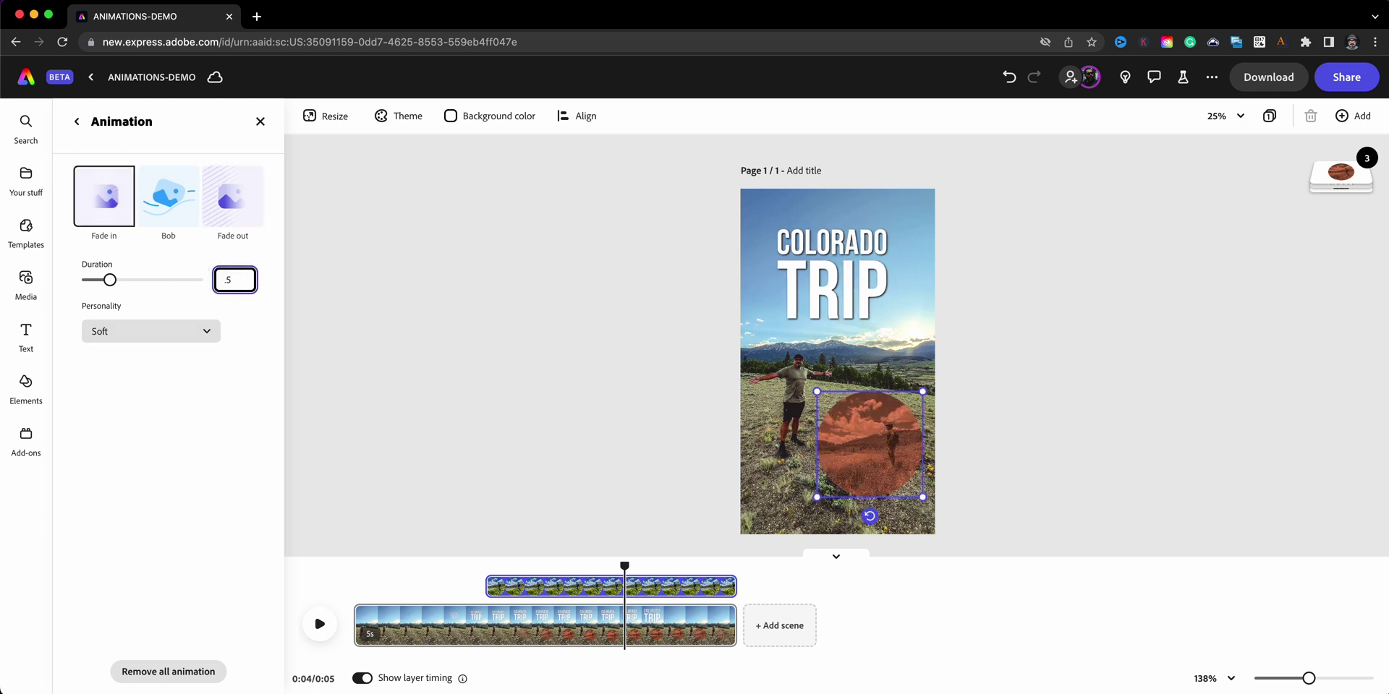
key("Return")
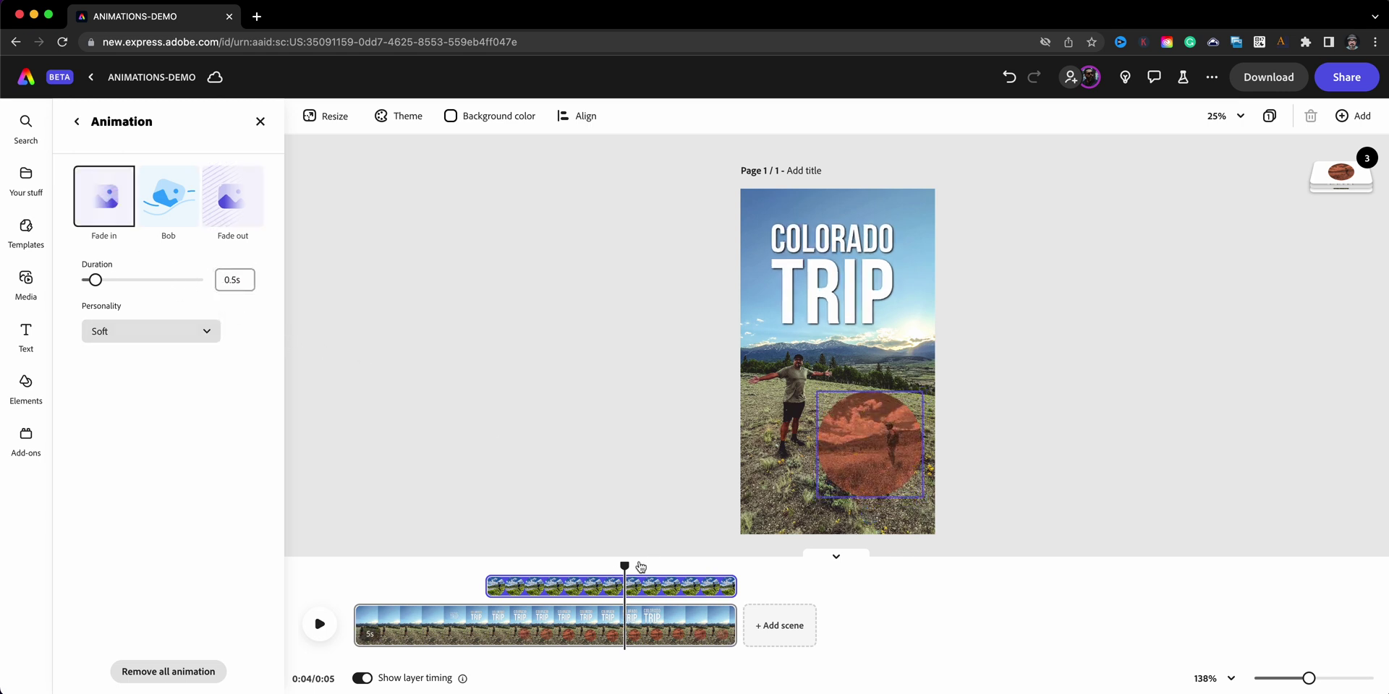
left_click_drag(626, 562, 370, 565)
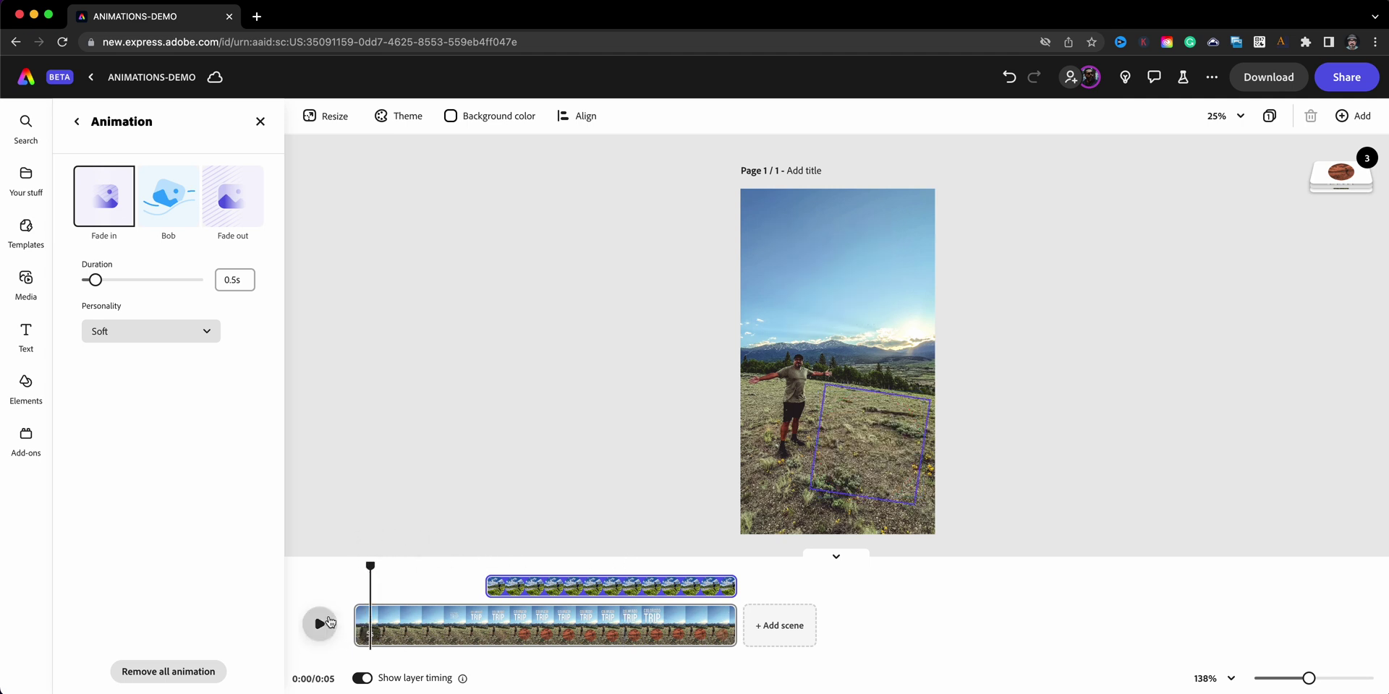
left_click(323, 624)
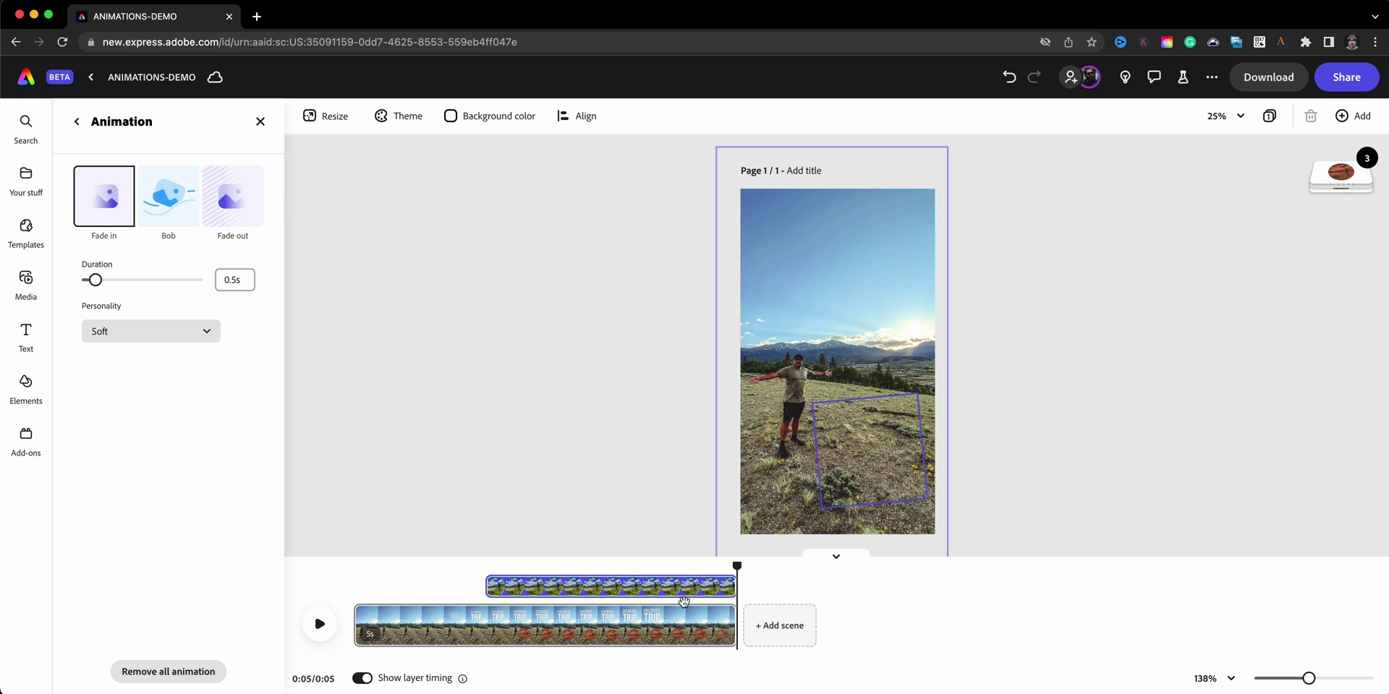
Extend the scene's duration to 10 seconds.
mouse_move(673, 617)
left_click_drag(730, 635, 1107, 693)
left_click_drag(1109, 626, 1117, 626)
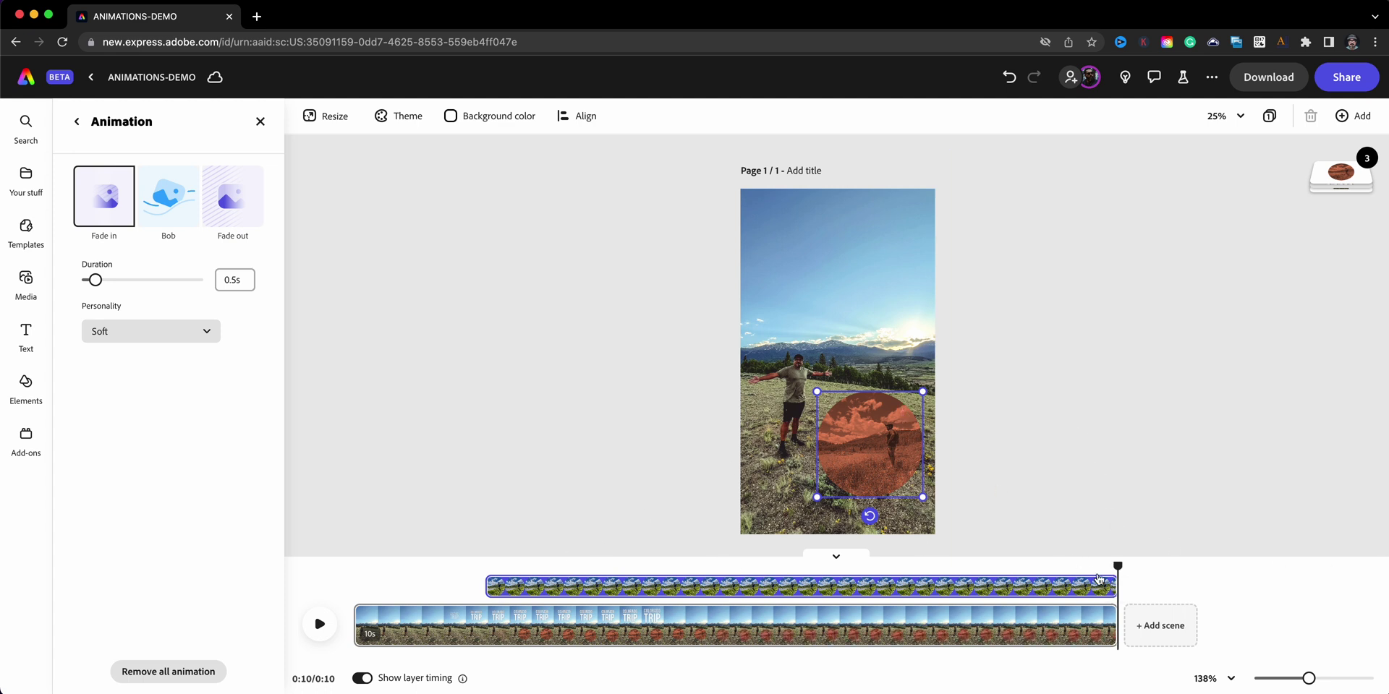
Trim the end of the circular photo's layer to just past 5 seconds and extend the COLORADO TRIP title layer to the scene's end.
left_click_drag(1119, 570, 749, 529)
left_click_drag(1111, 586, 589, 569)
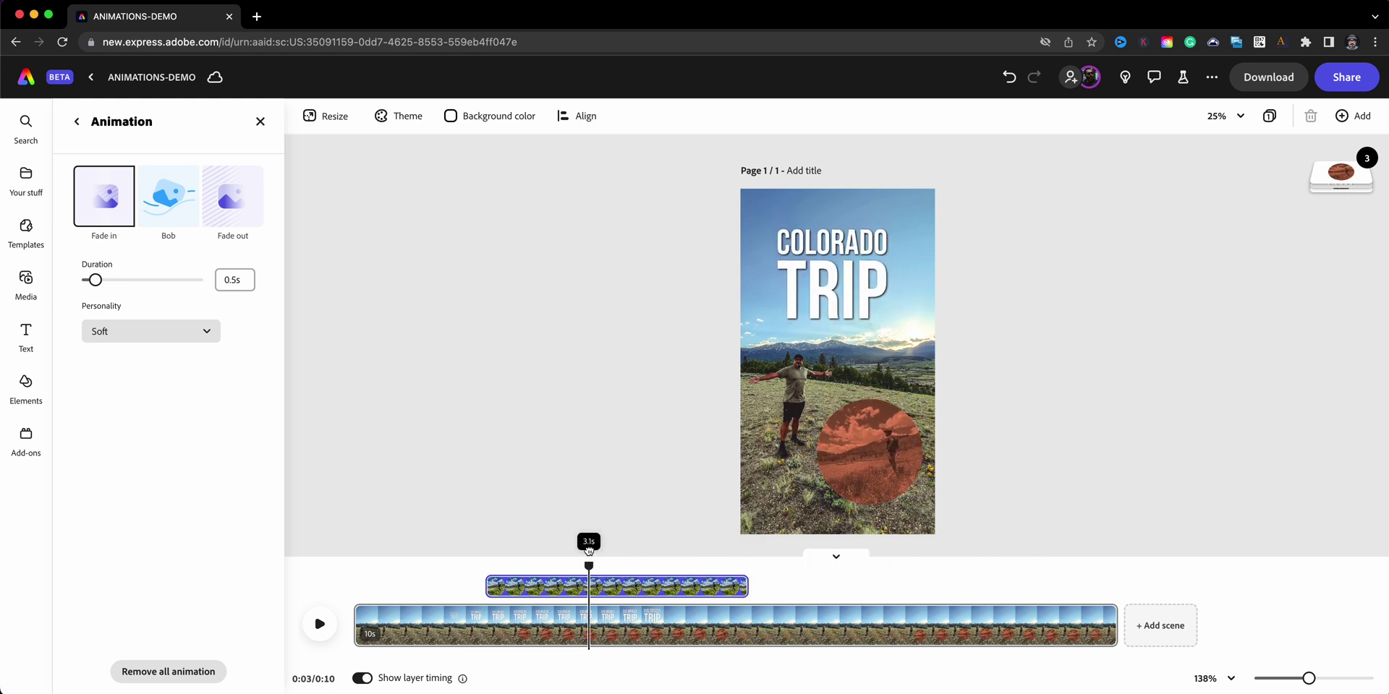
left_click(818, 317)
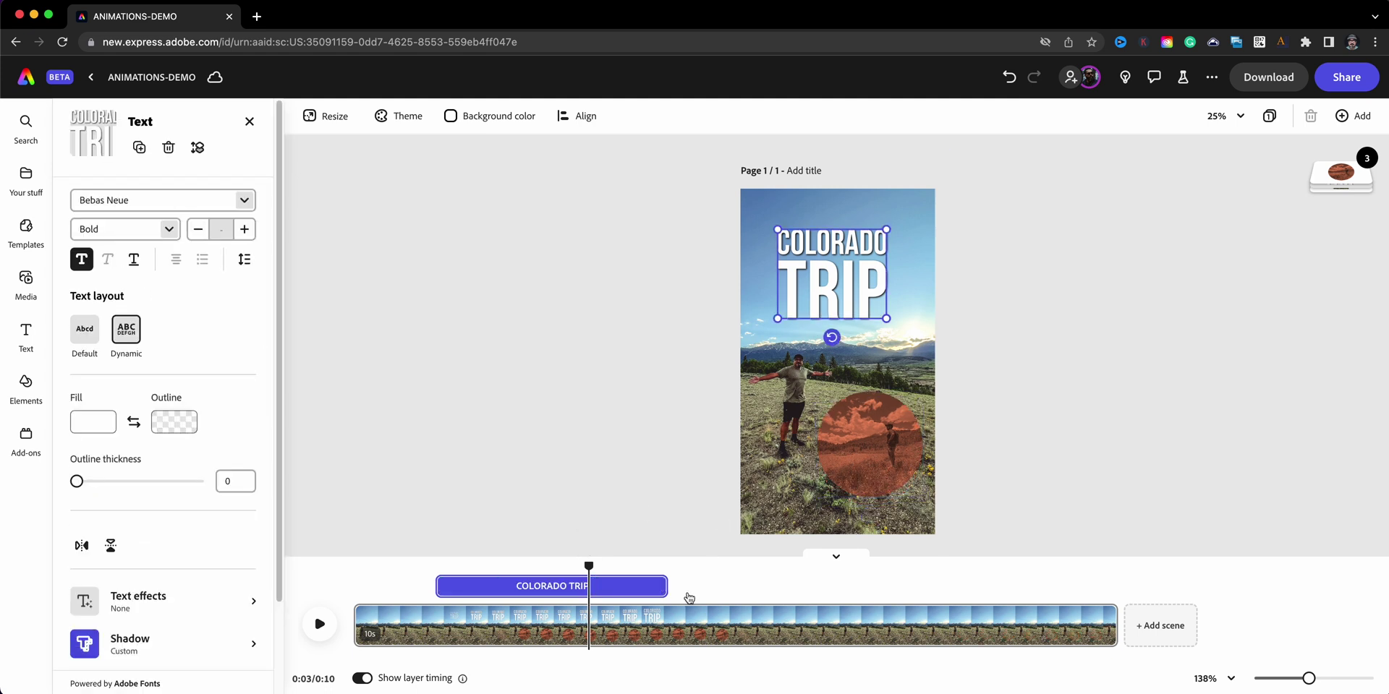
left_click_drag(659, 590, 1117, 583)
Upload the video IMG_5395.mp4 from the CAROUSEL-COLORADO folder into the scene and set the playhead to 5.3 seconds.
left_click_drag(1130, 573, 782, 570)
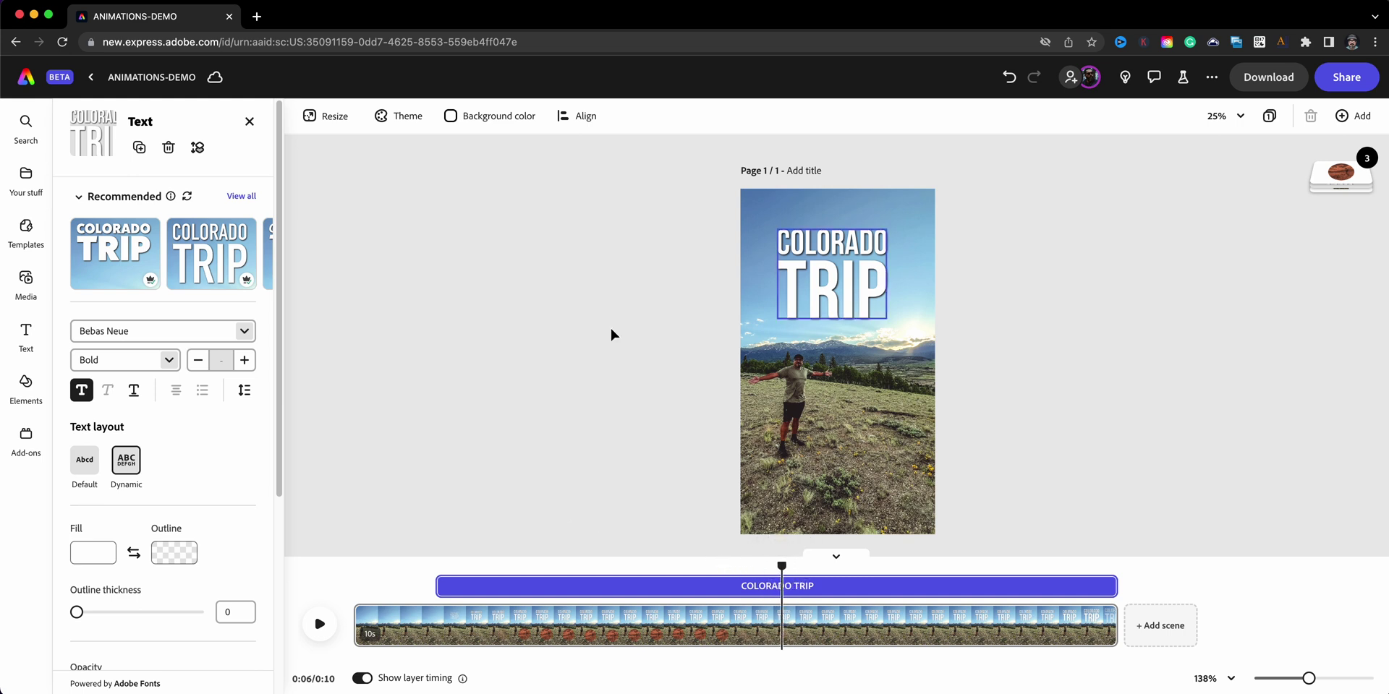
left_click(40, 289)
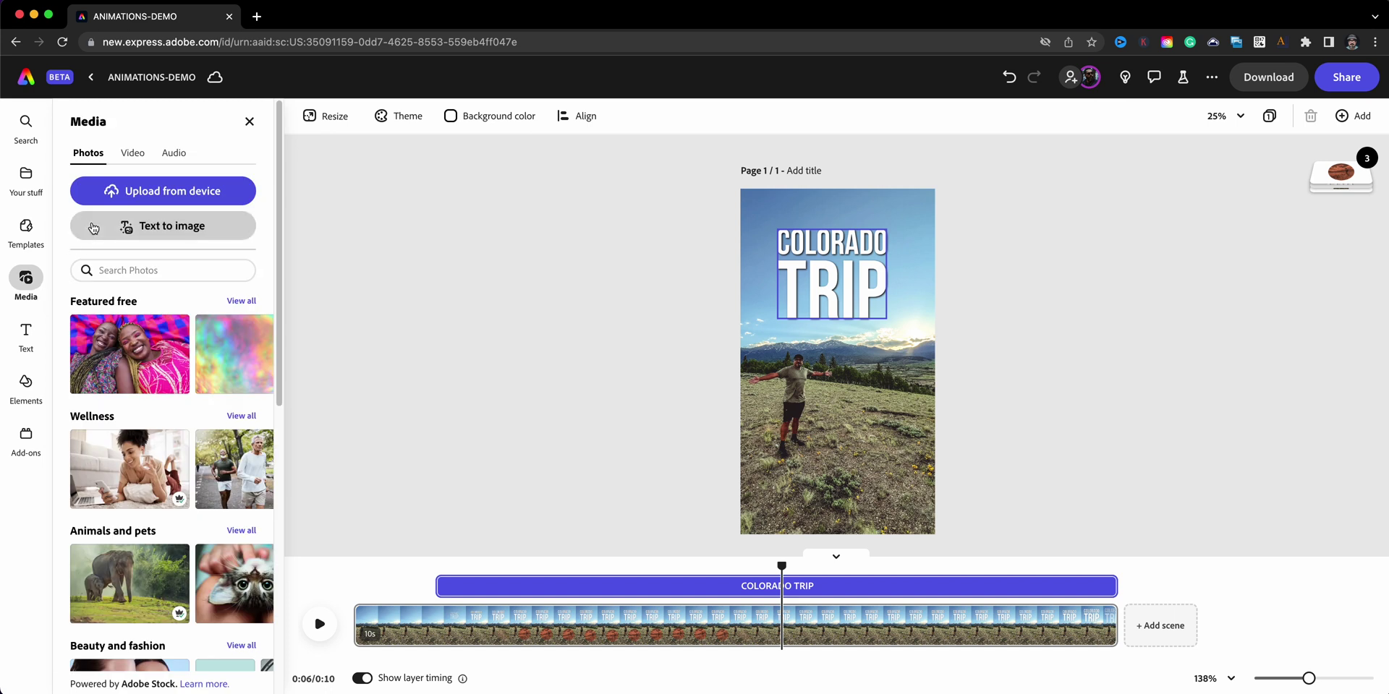
left_click(138, 157)
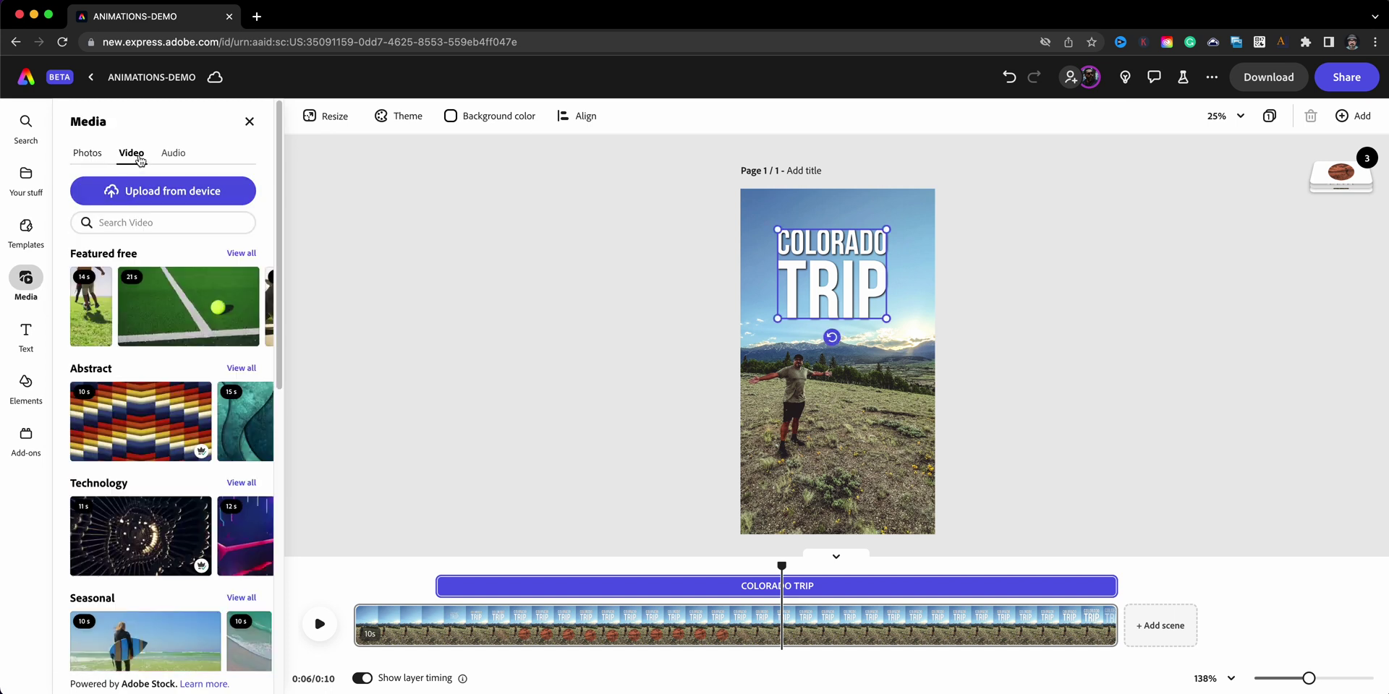
left_click(141, 189)
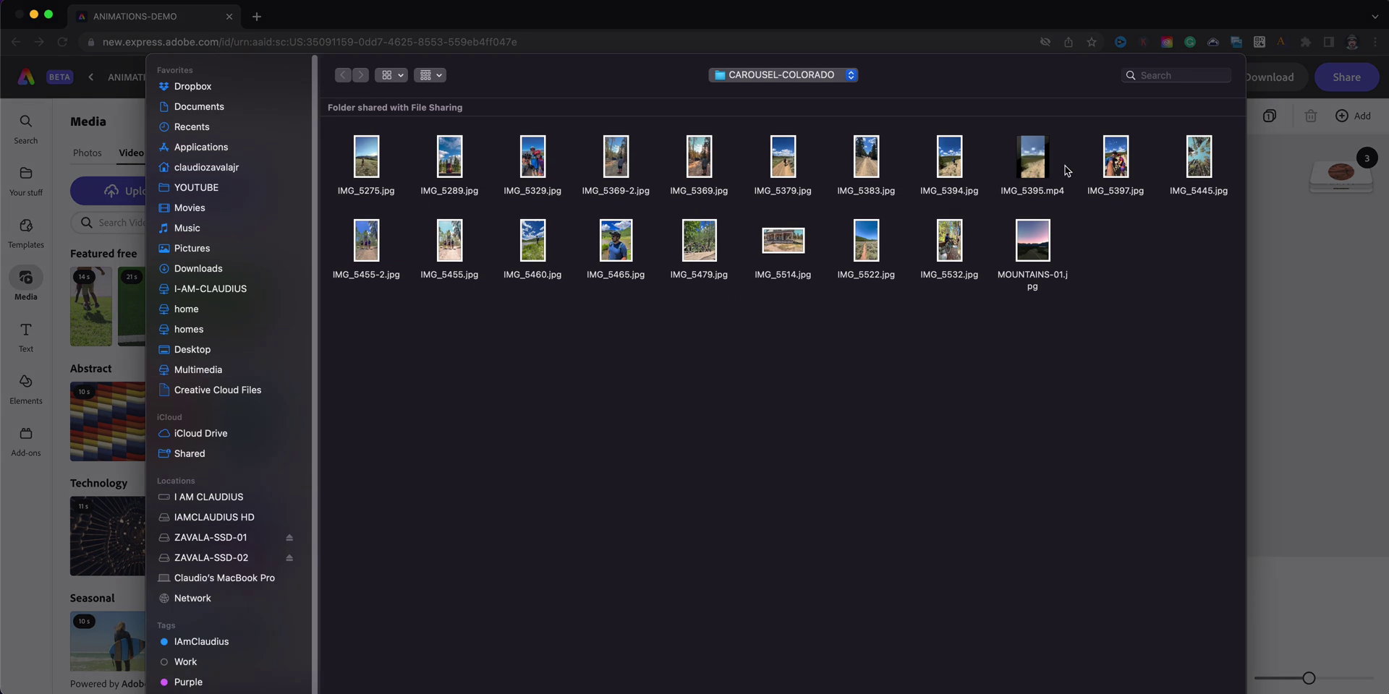
left_click(1037, 174)
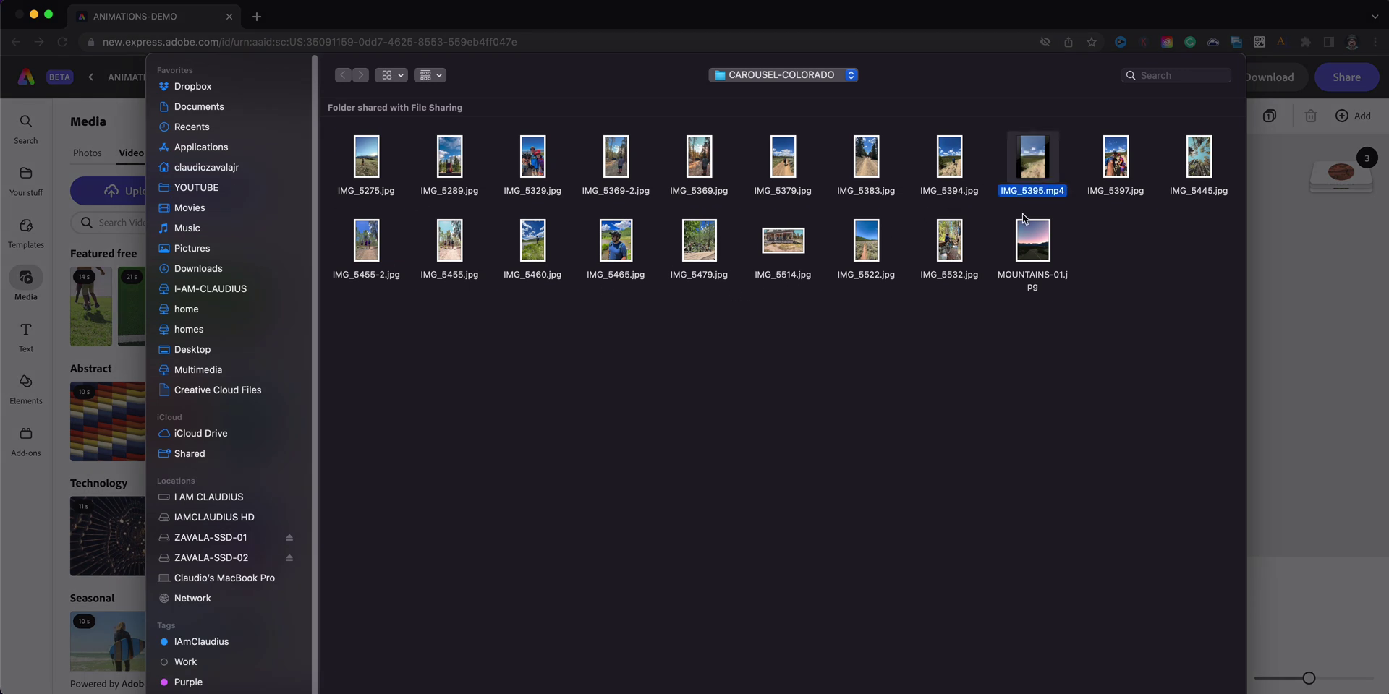
key("Return")
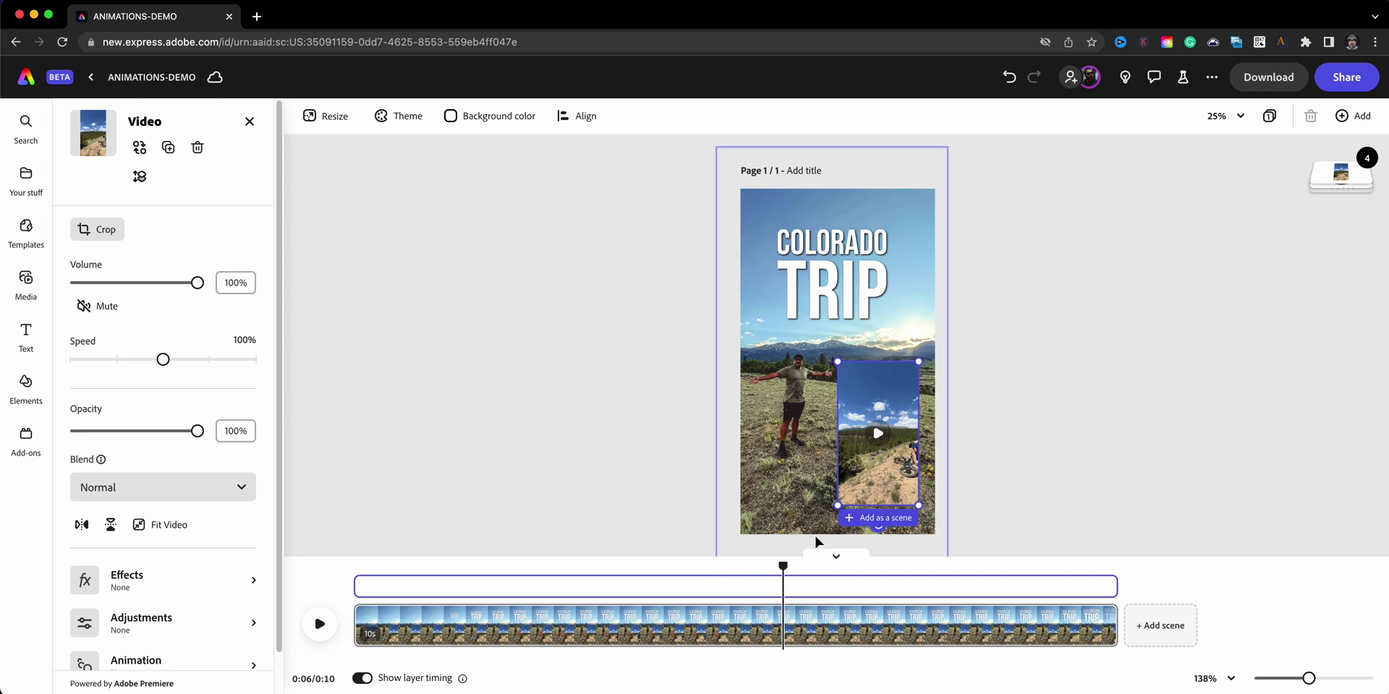
left_click_drag(783, 567, 764, 606)
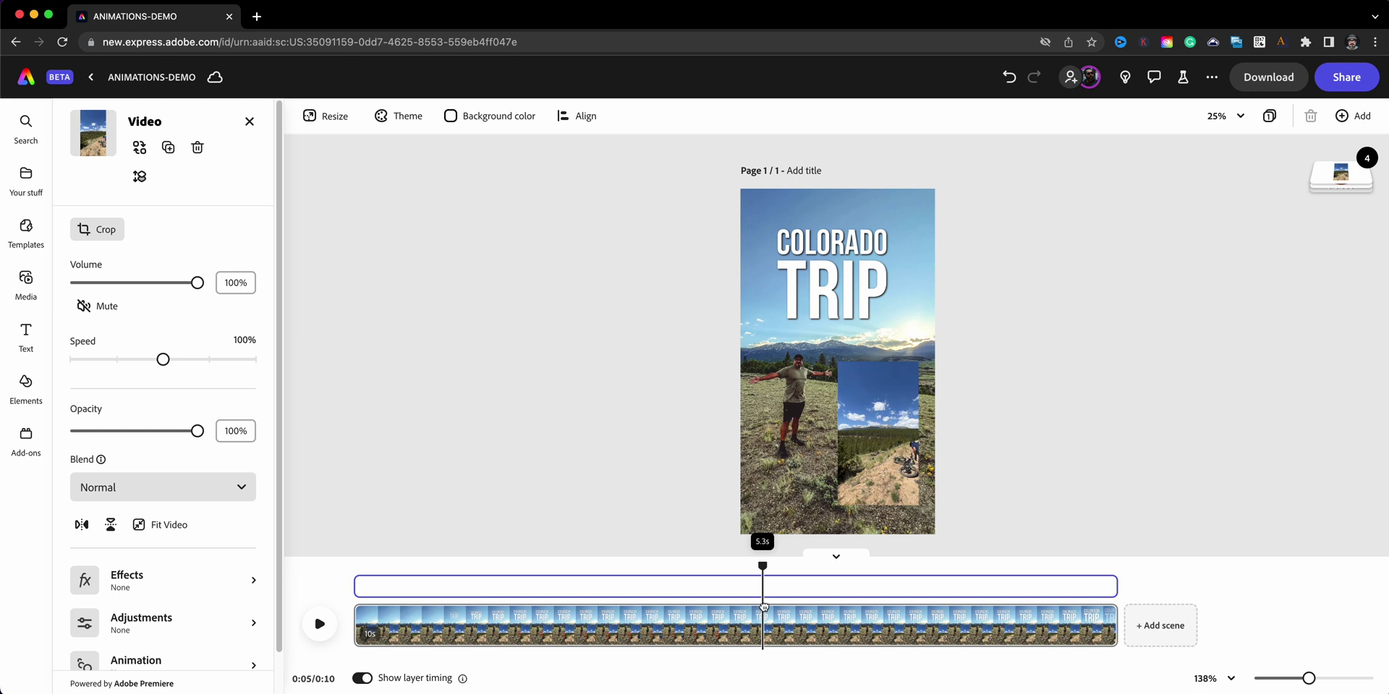
Trim the start of the video clip's layer to 5.3 seconds and move the playhead to 5.5 seconds.
left_click(851, 472)
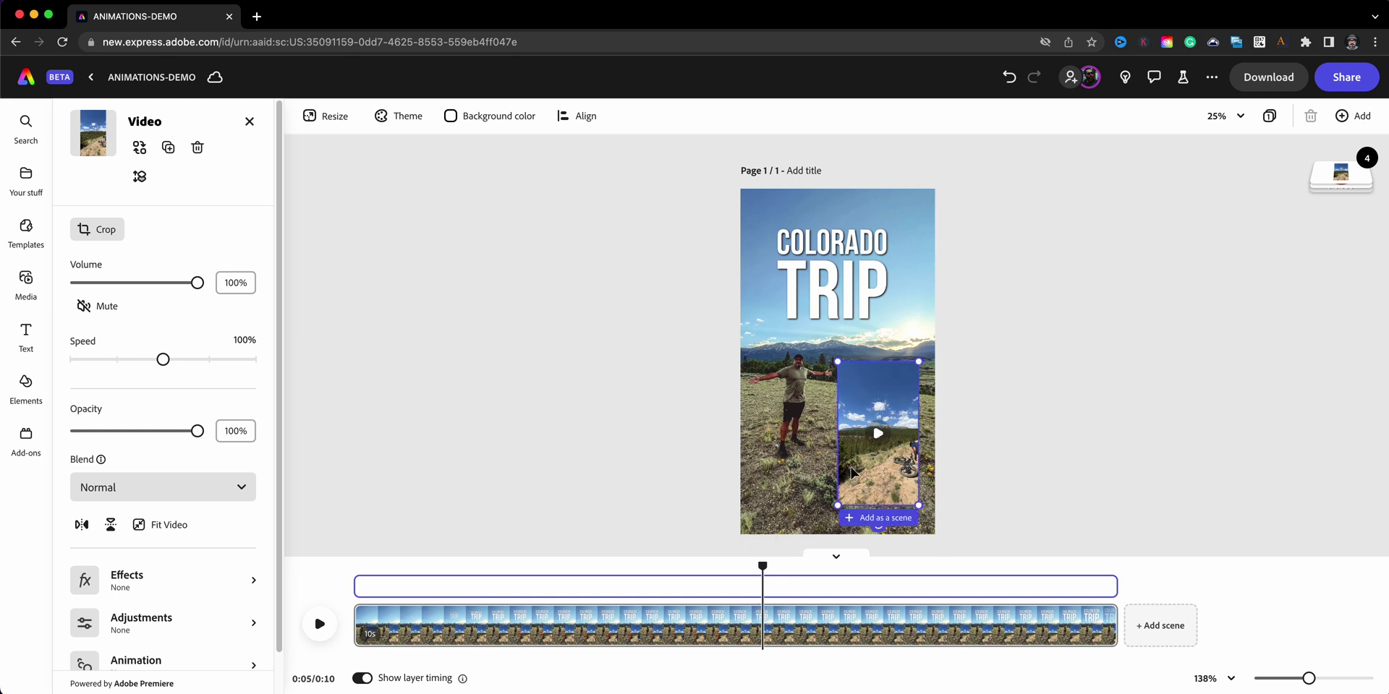
left_click(364, 586)
left_click_drag(364, 586, 764, 583)
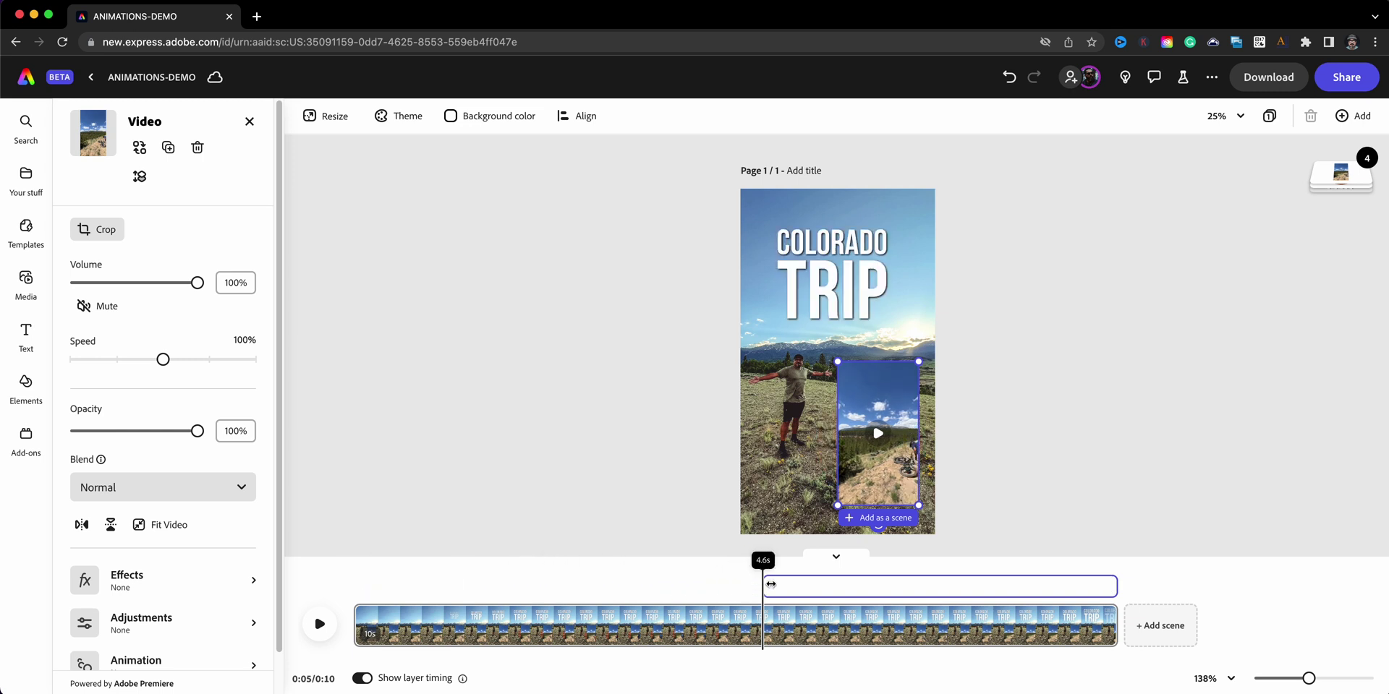
mouse_move(763, 566)
left_mouse_down()
mouse_move(689, 567)
mouse_move(777, 567)
left_mouse_up()
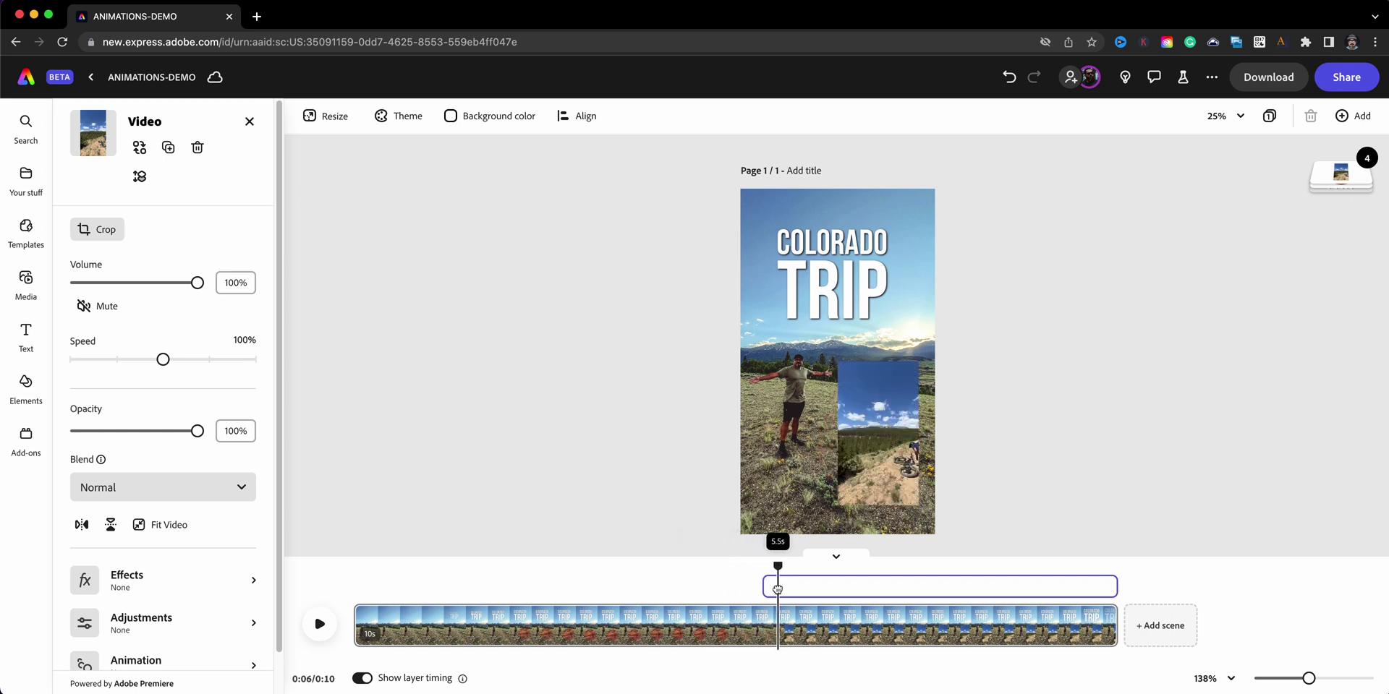
Crop the video clip to a circle shape and enlarge the crop frame toward its lower-left corner.
left_click(855, 487)
left_click(114, 231)
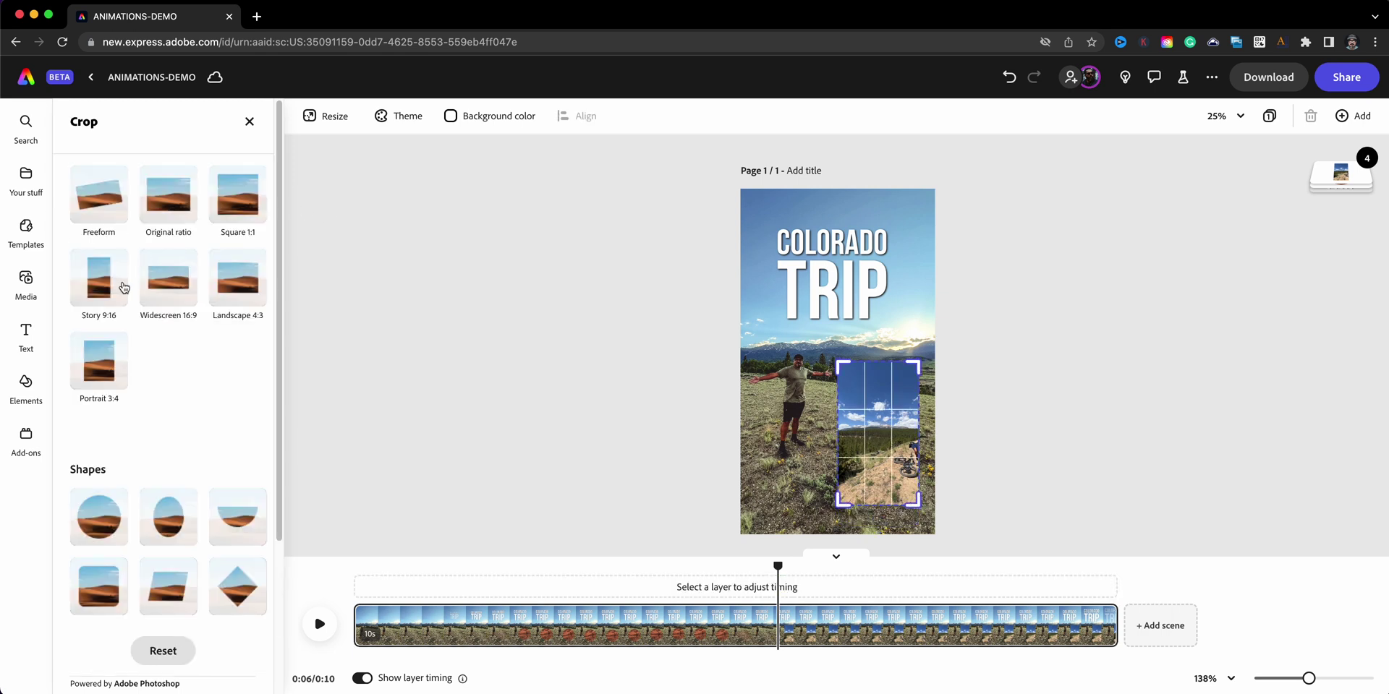
left_click(96, 527)
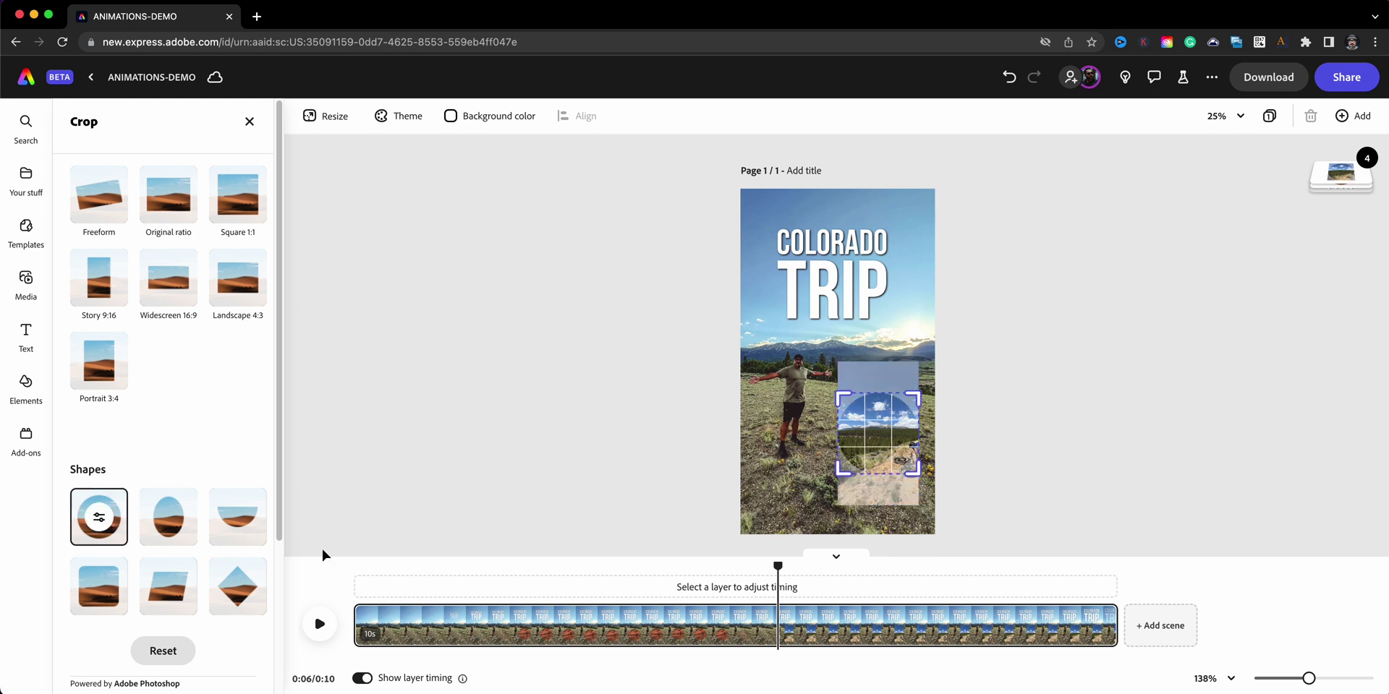
left_click_drag(841, 471, 792, 510)
left_click(895, 382)
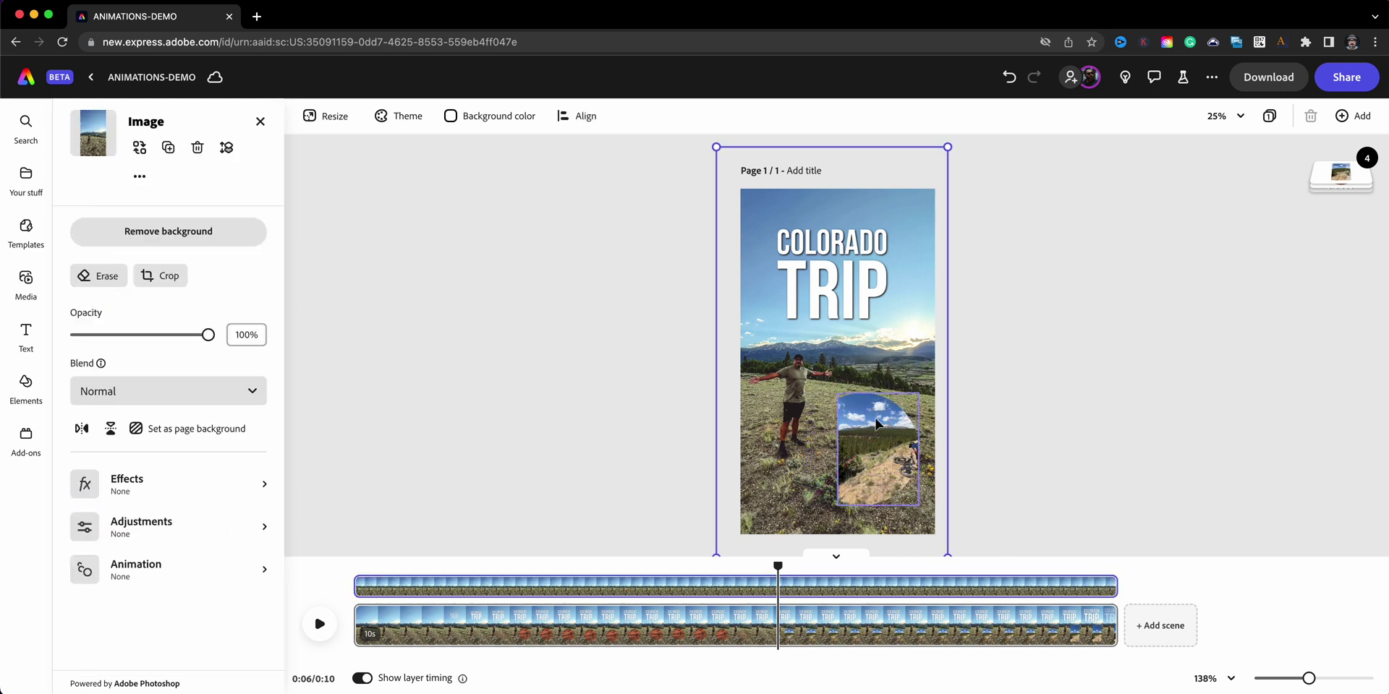
Enlarge and reposition the footage inside the video's circular crop so it fills the whole circle.
left_click(878, 448)
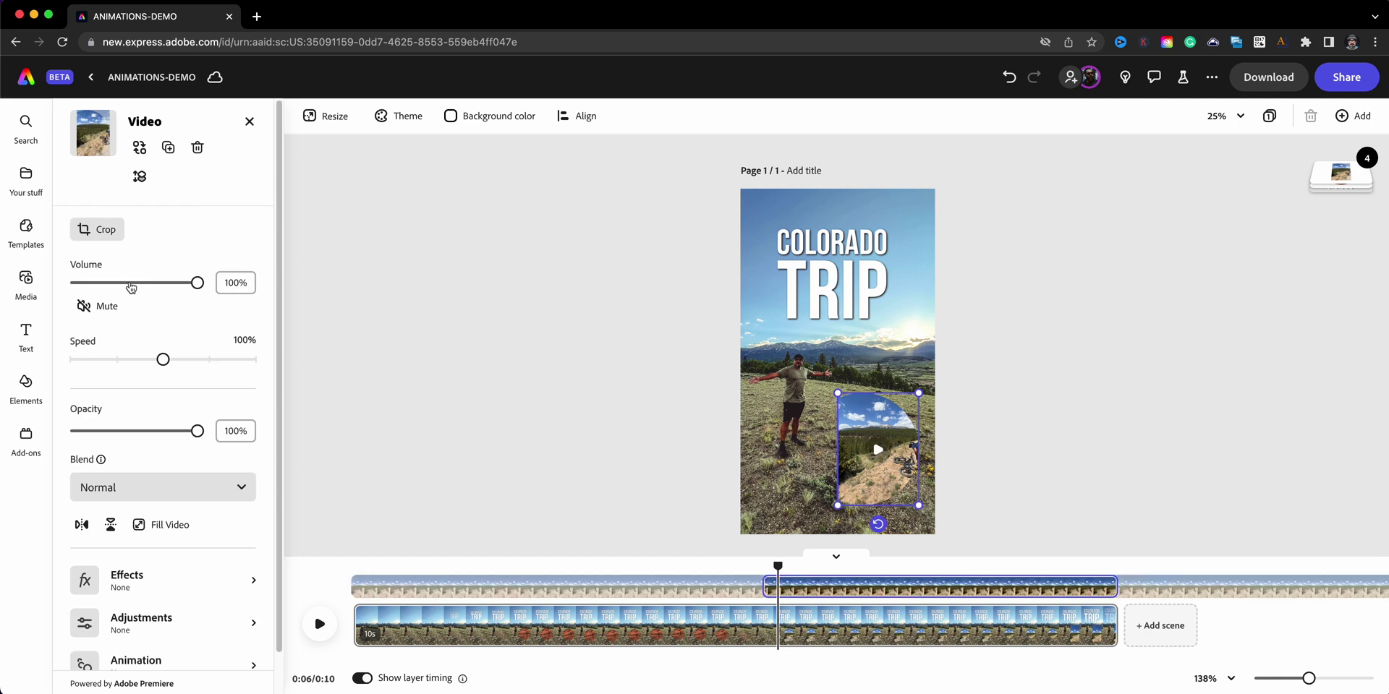
left_click(98, 232)
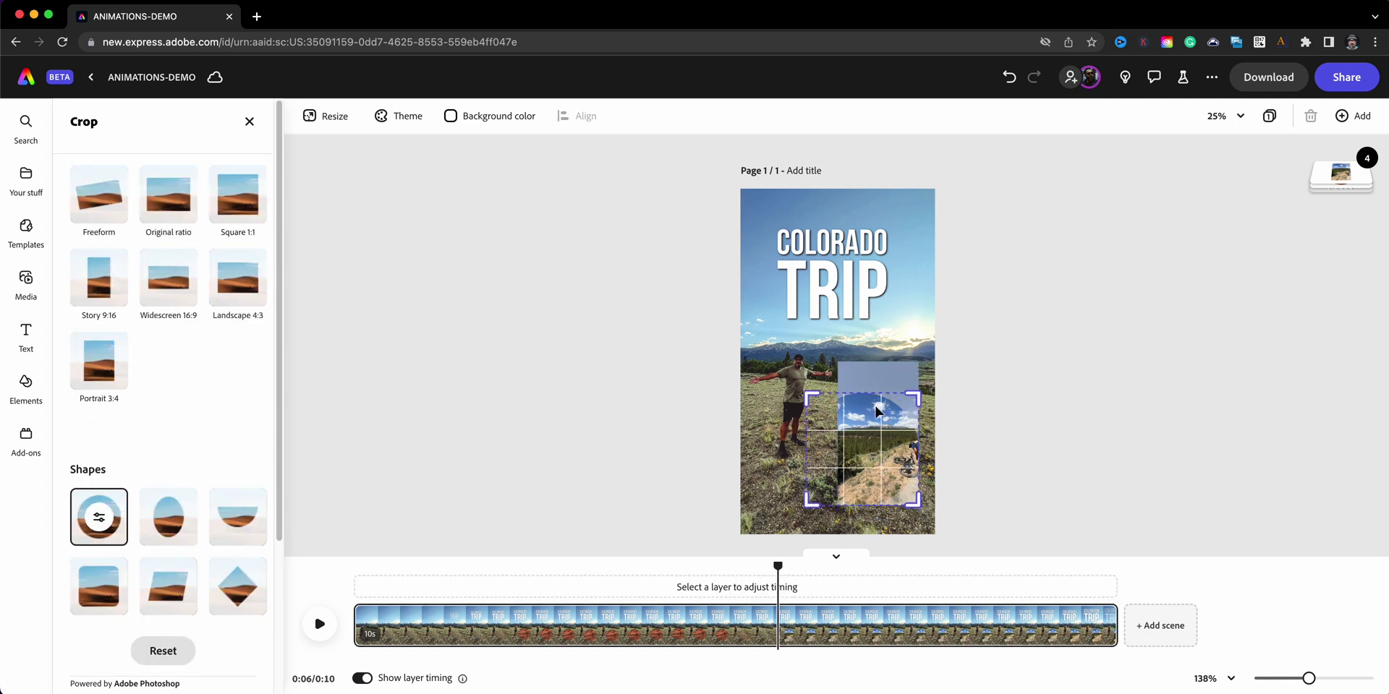
left_click_drag(867, 406, 847, 425)
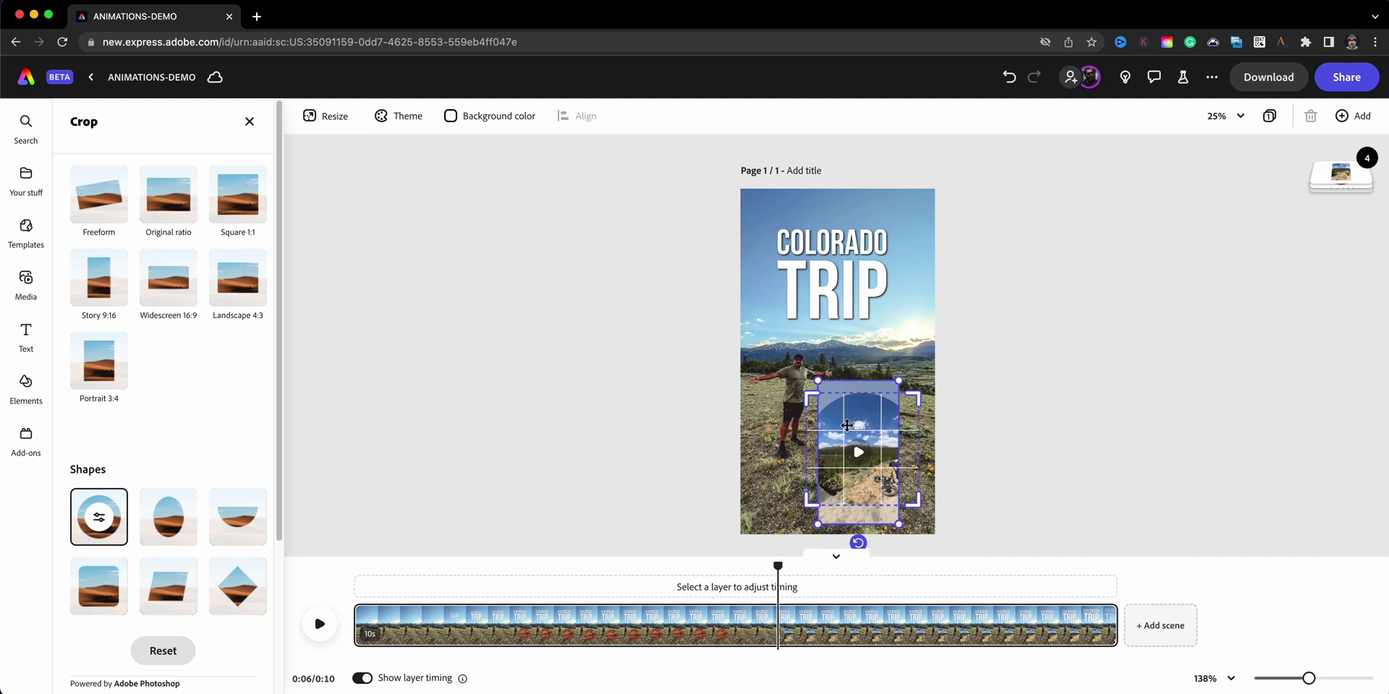
left_click_drag(818, 380, 747, 333)
left_click_drag(832, 452, 859, 474)
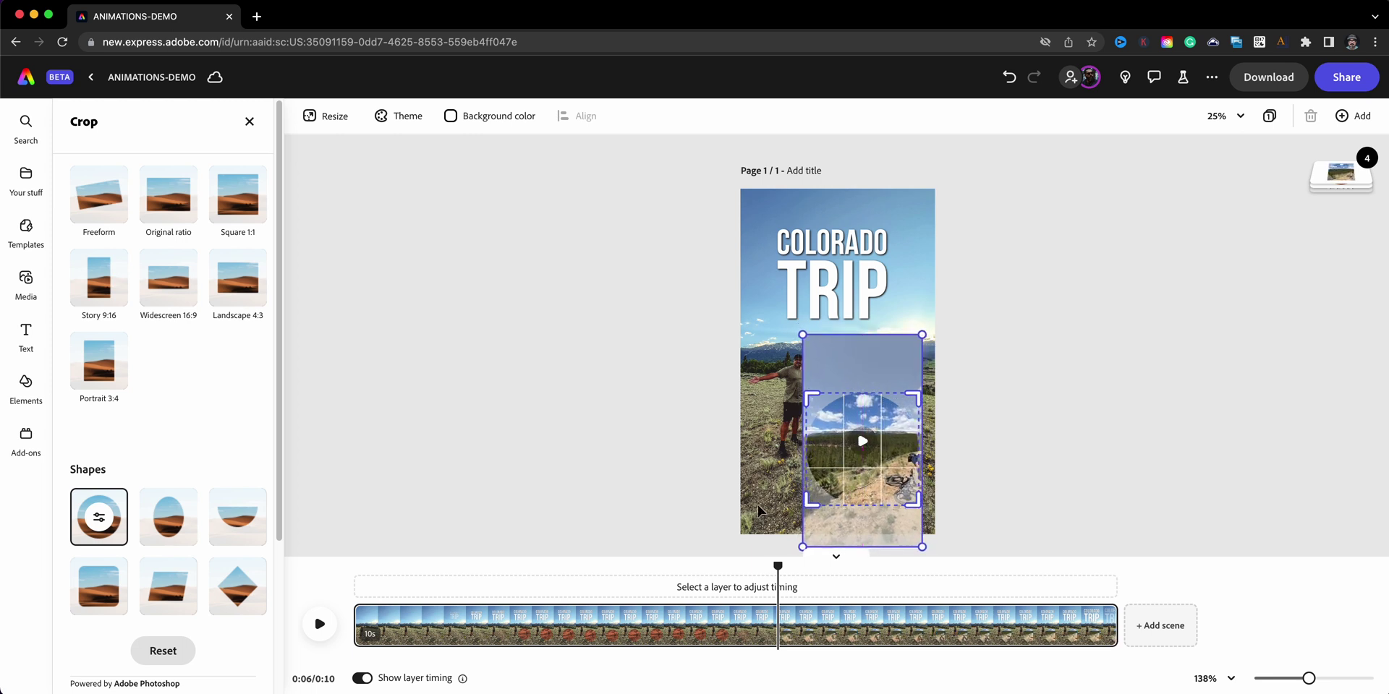
left_click(708, 515)
Slide the circular video's footage within its layer span to use a different portion, and scrub through its opening.
left_click(856, 437)
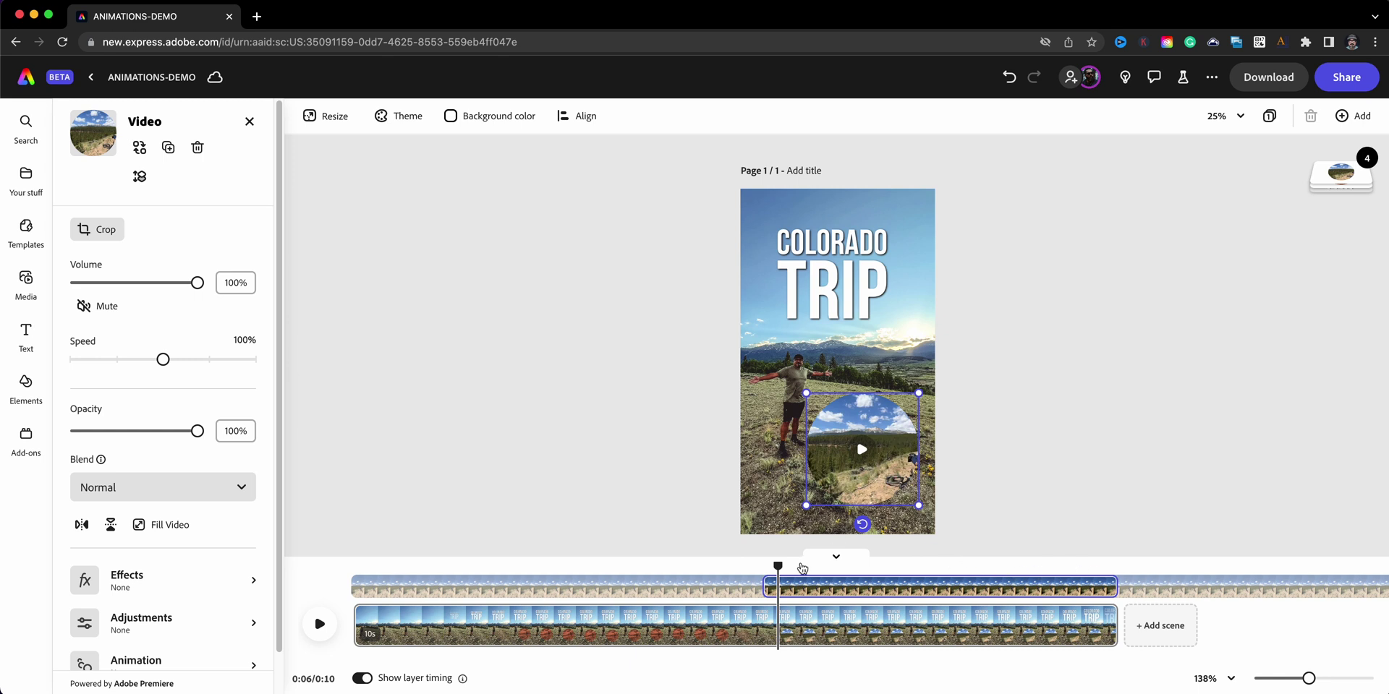
mouse_move(764, 585)
left_click_drag(1185, 588, 893, 583)
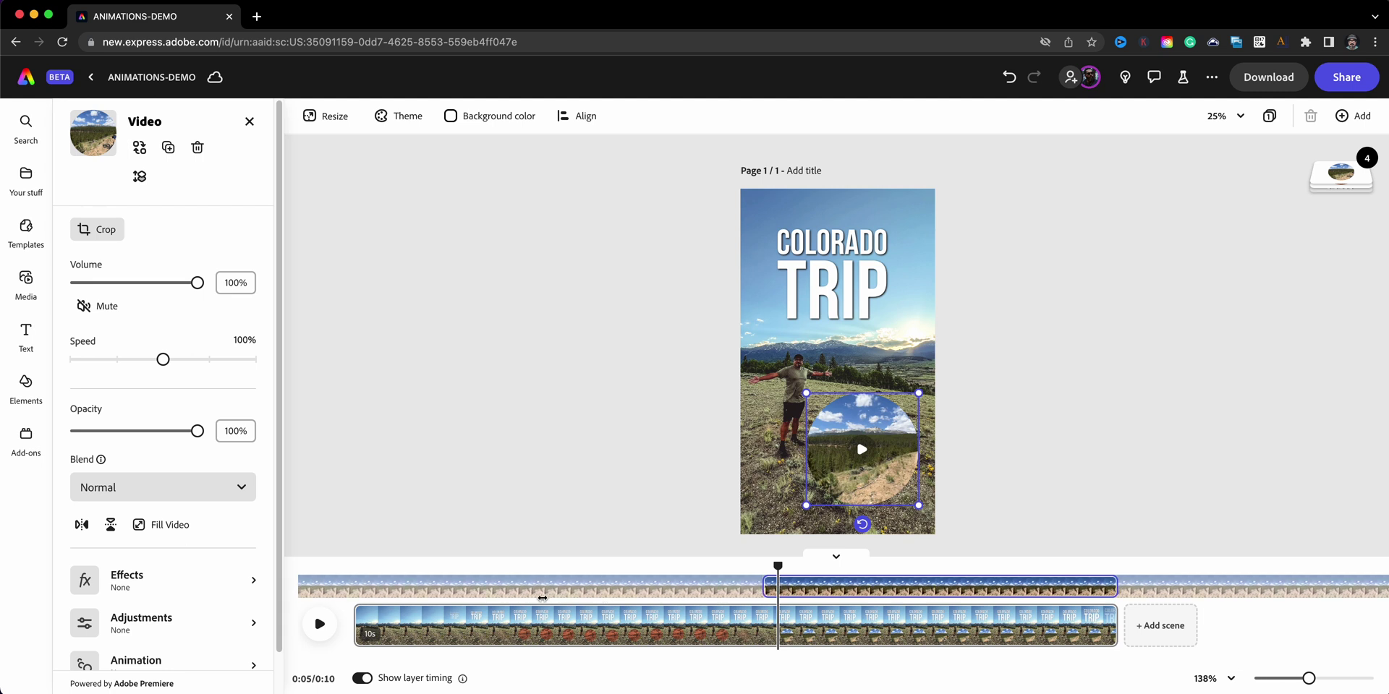
left_click_drag(505, 599, 645, 582)
mouse_move(762, 567)
left_mouse_down()
mouse_move(843, 577)
mouse_move(786, 568)
left_mouse_up()
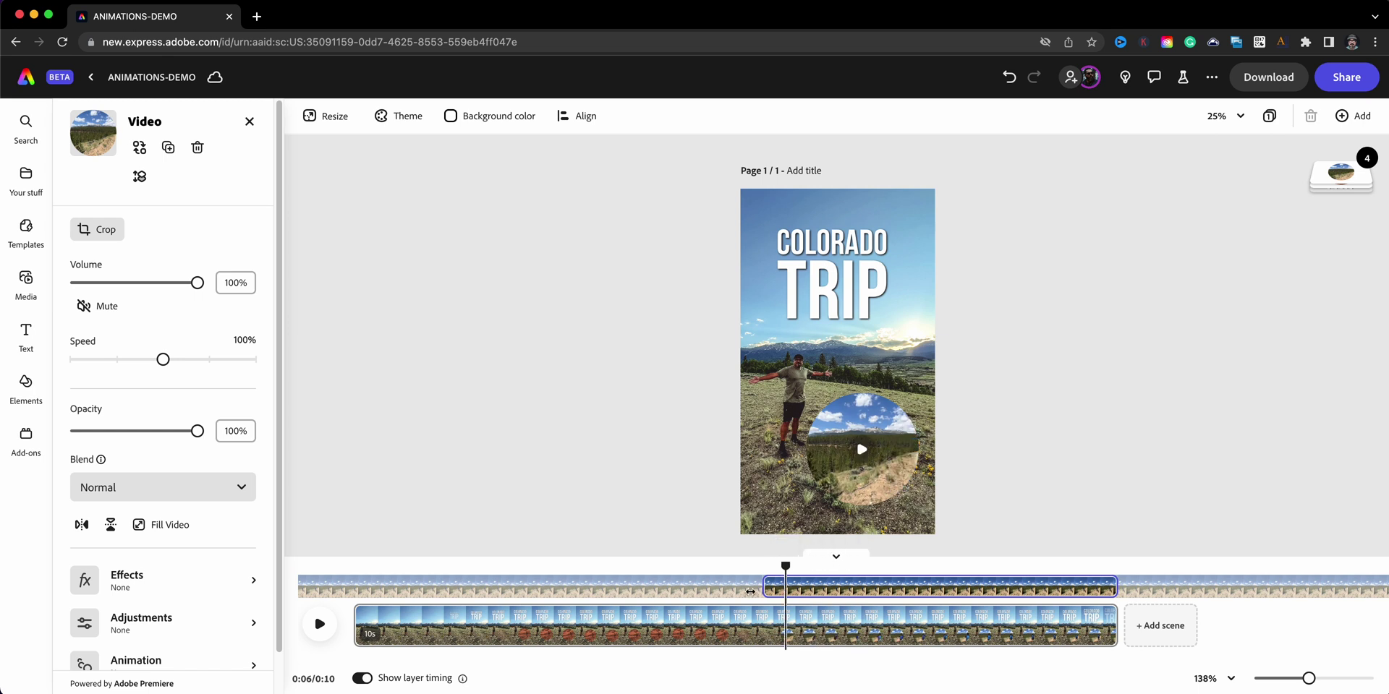
left_click(759, 570)
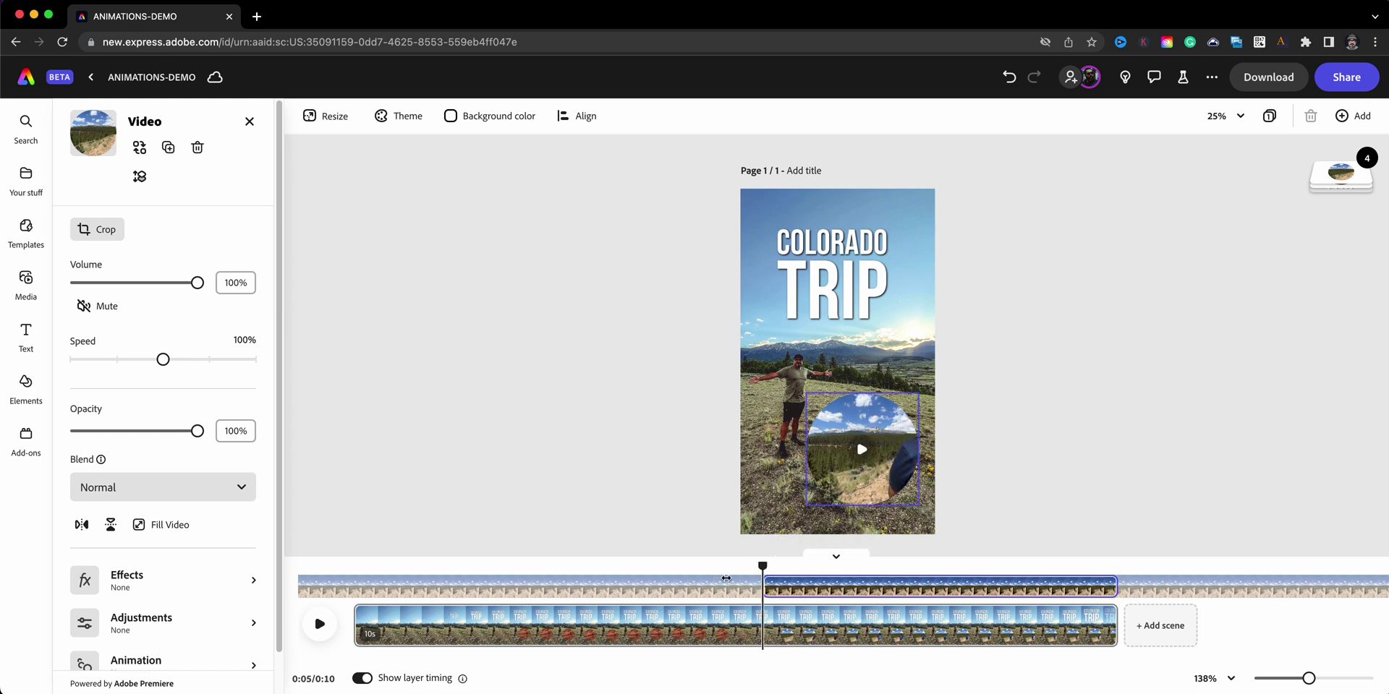
left_click_drag(760, 569, 809, 573)
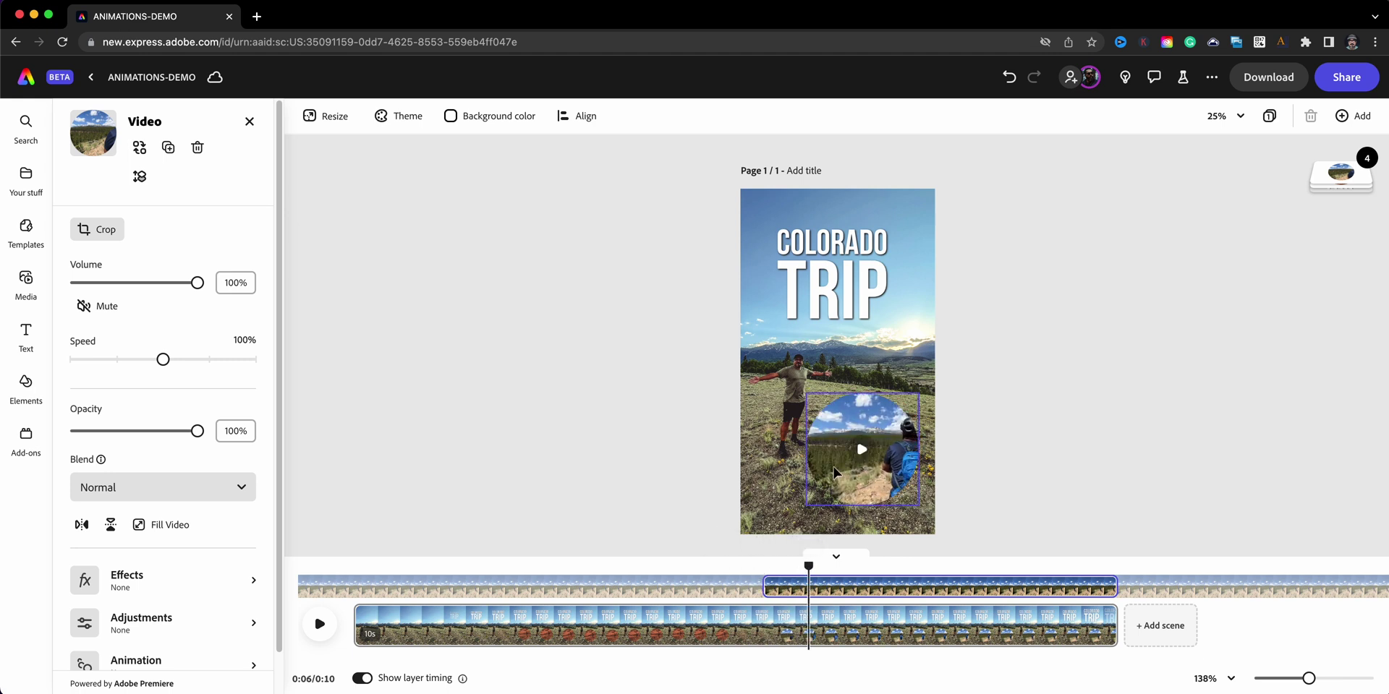
Add Fade in and Fade out animations to the circular video and play the scene from the beginning.
scroll(263, 592, "down", 1)
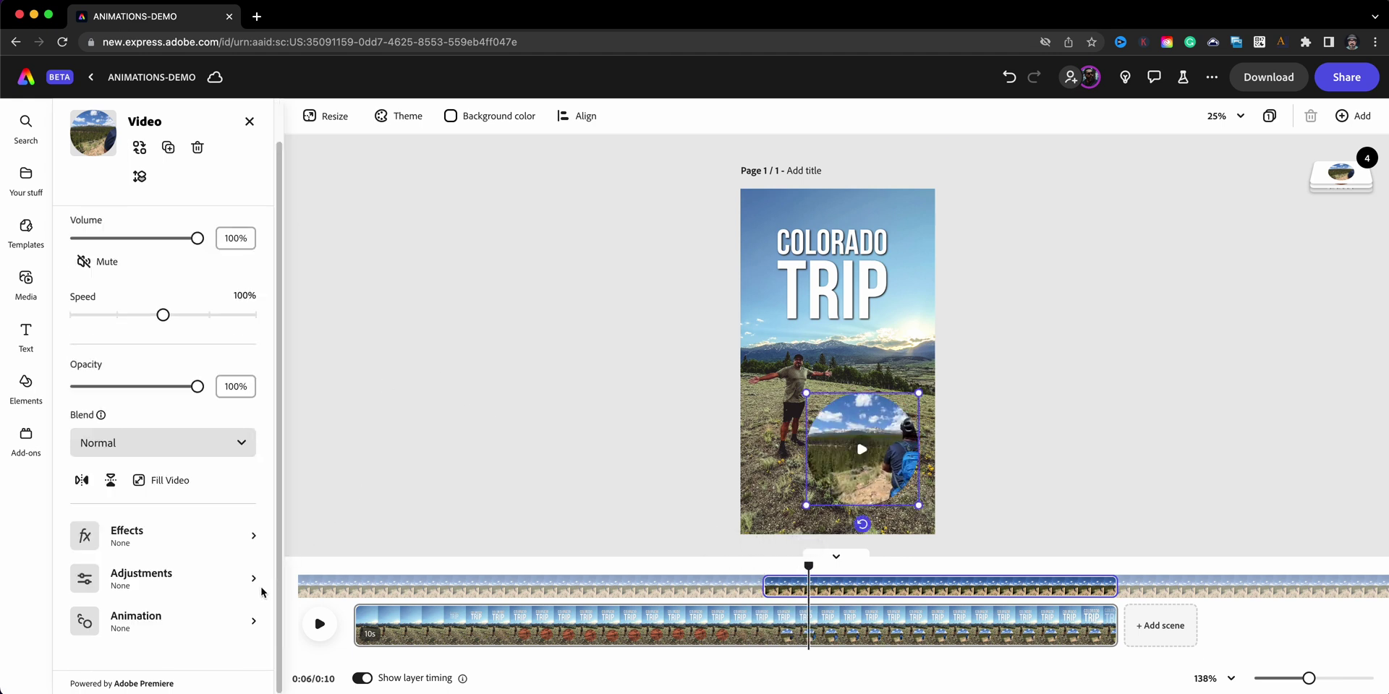
left_click(253, 622)
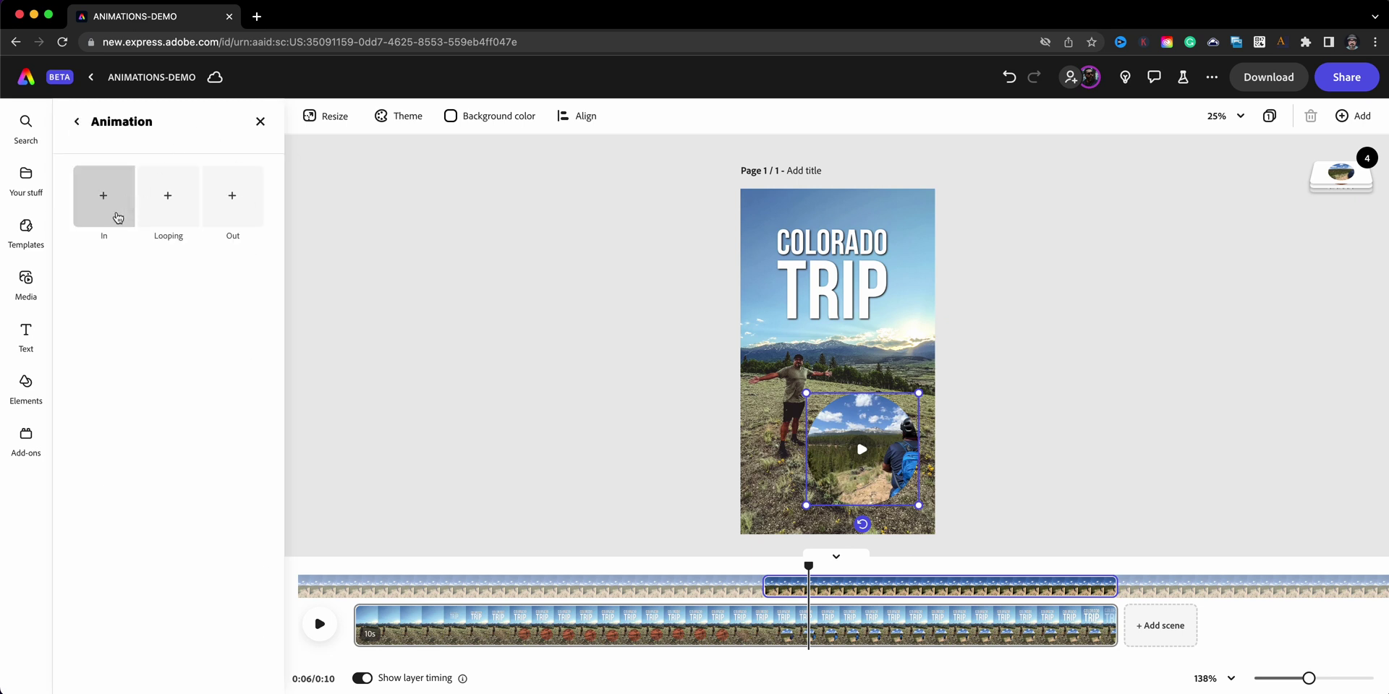
left_click(105, 206)
left_click(101, 286)
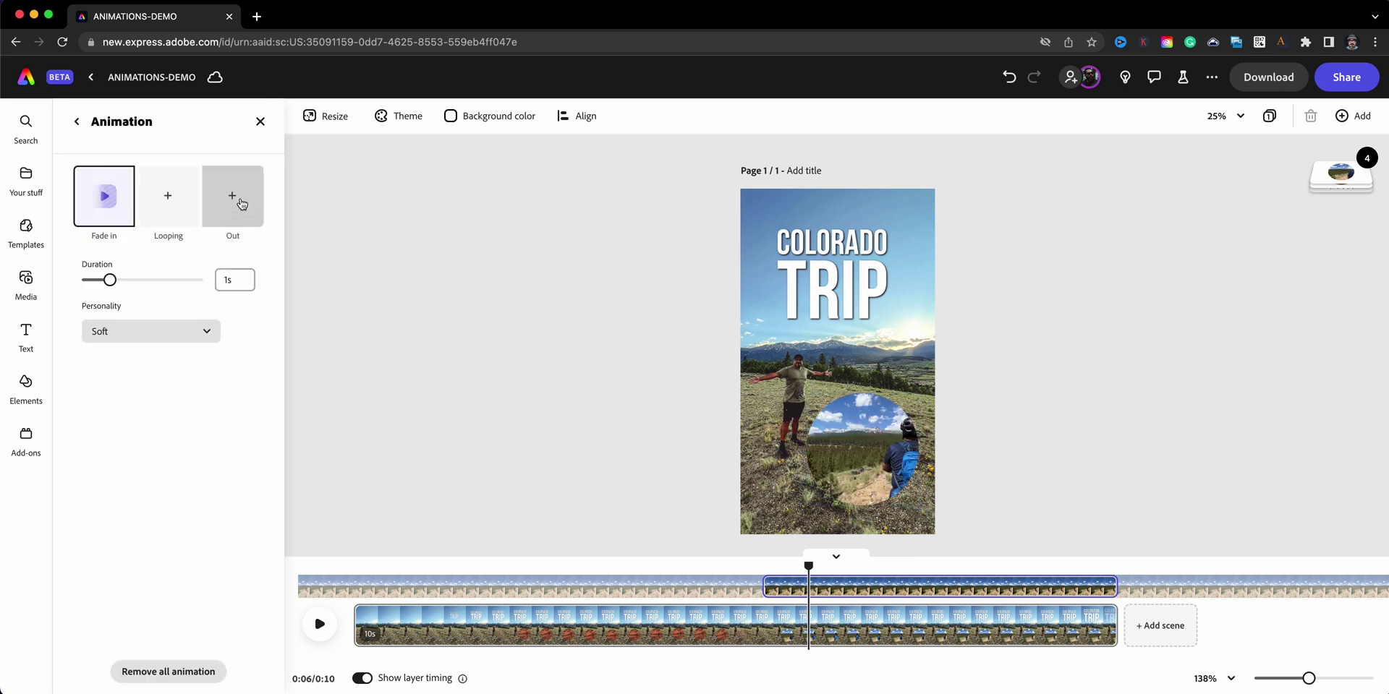
left_click(232, 205)
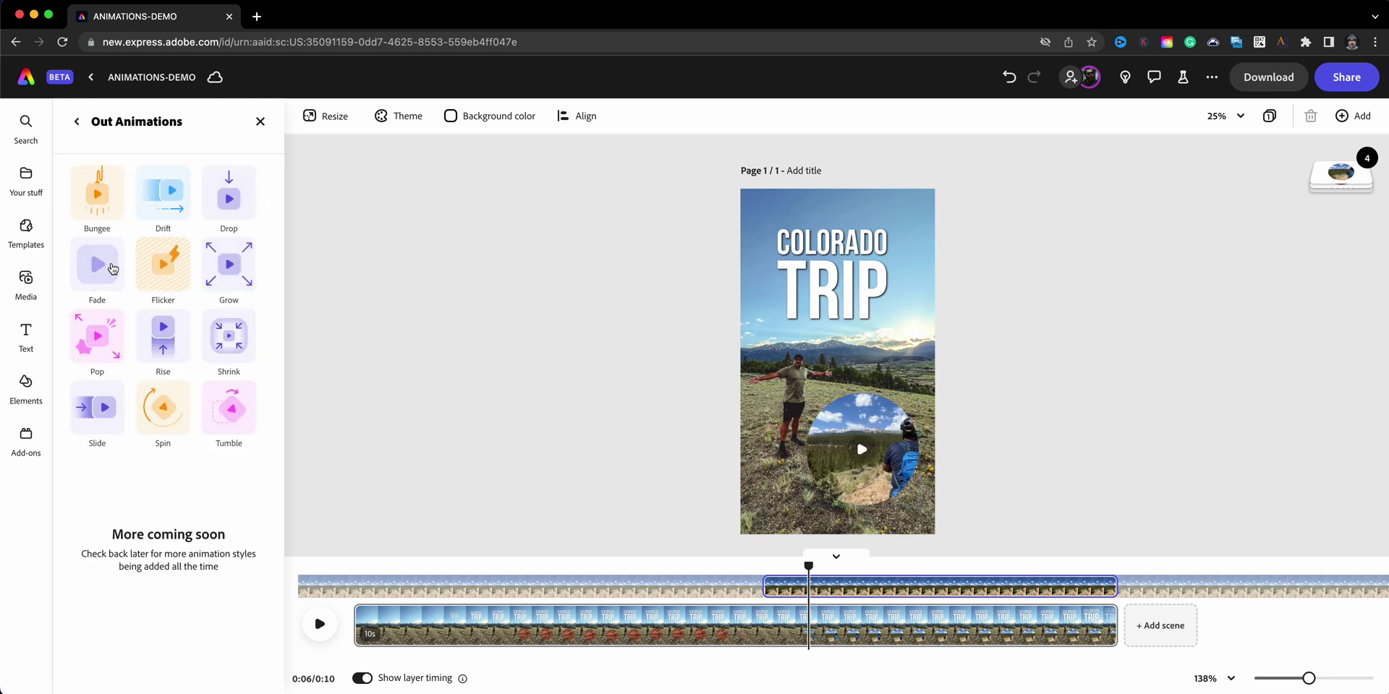
left_click(97, 264)
left_click_drag(810, 564, 264, 590)
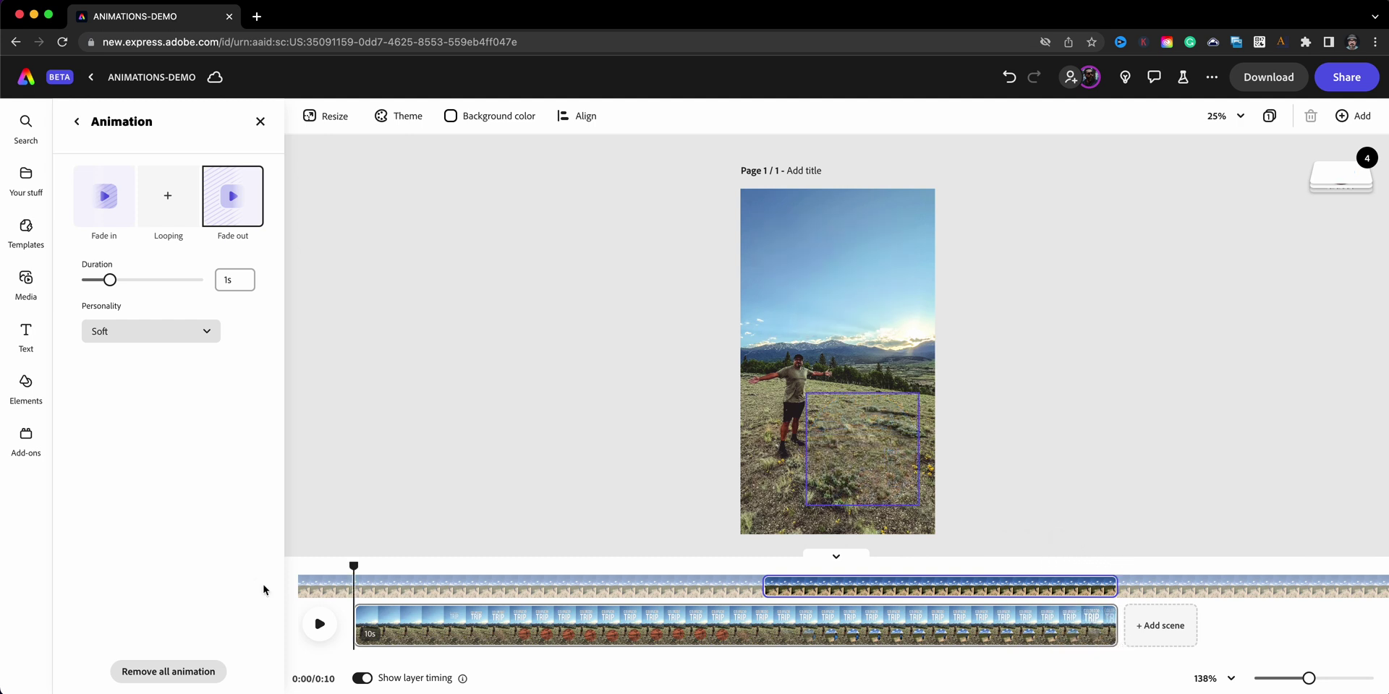
left_click(307, 620)
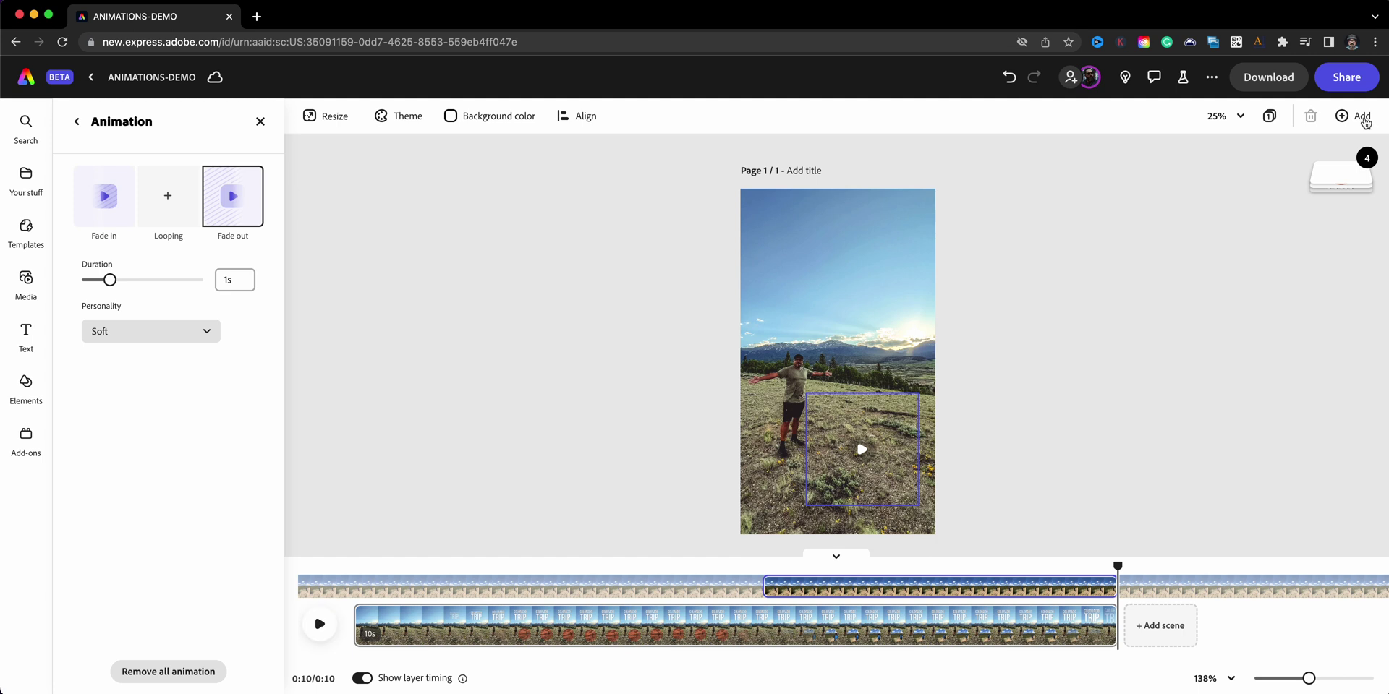
Examine the available video resolutions and file formats for downloading the design.
left_click(1263, 81)
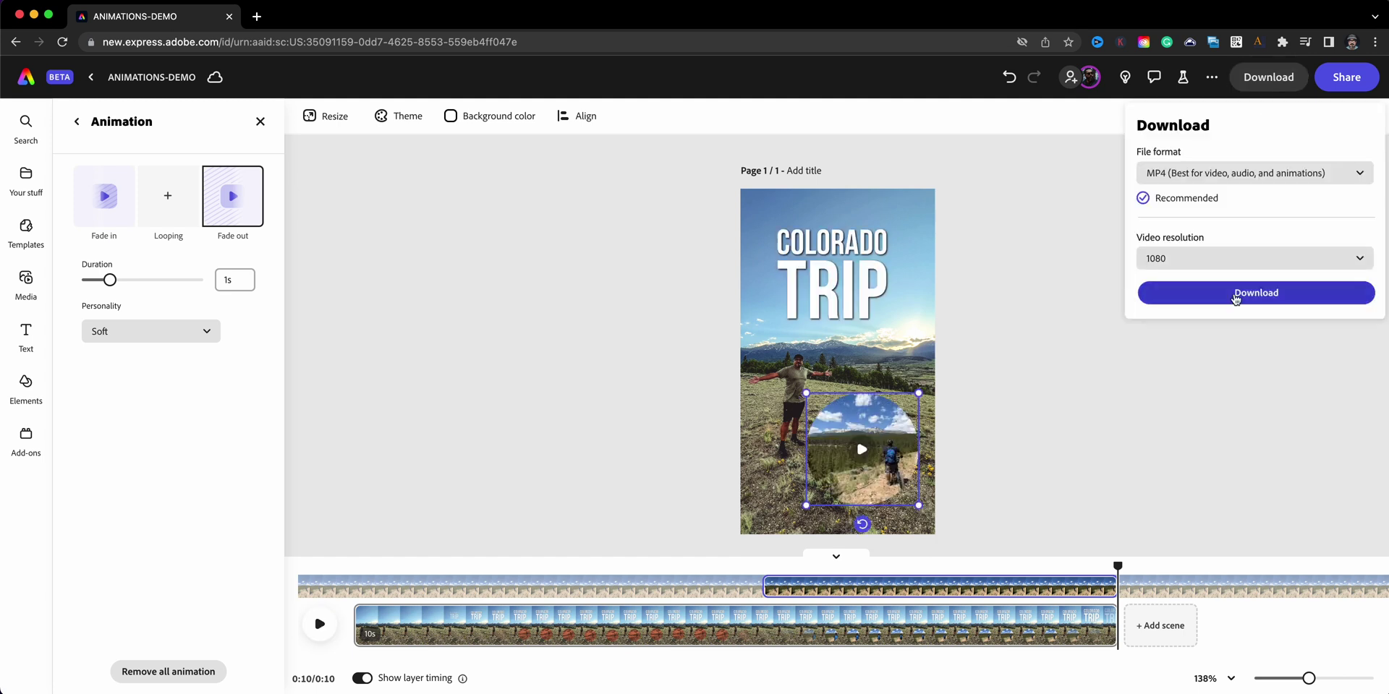
left_click(1186, 261)
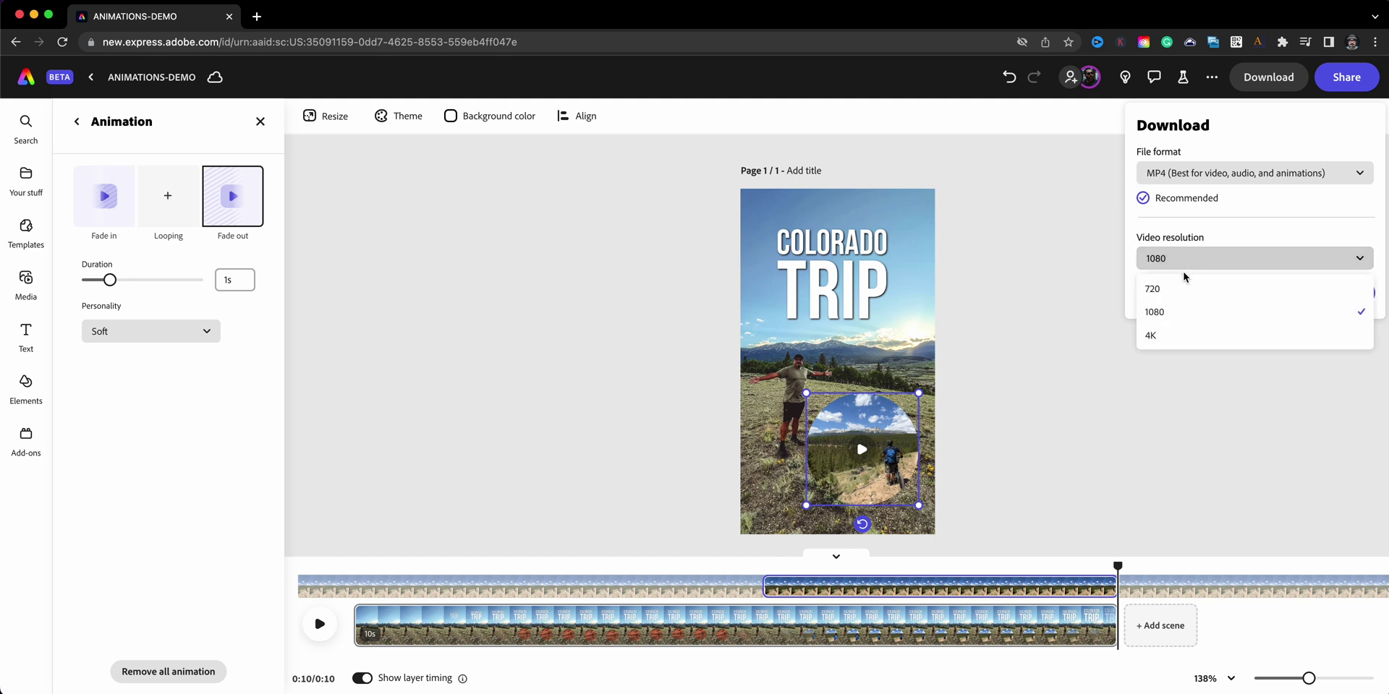
left_click(1166, 360)
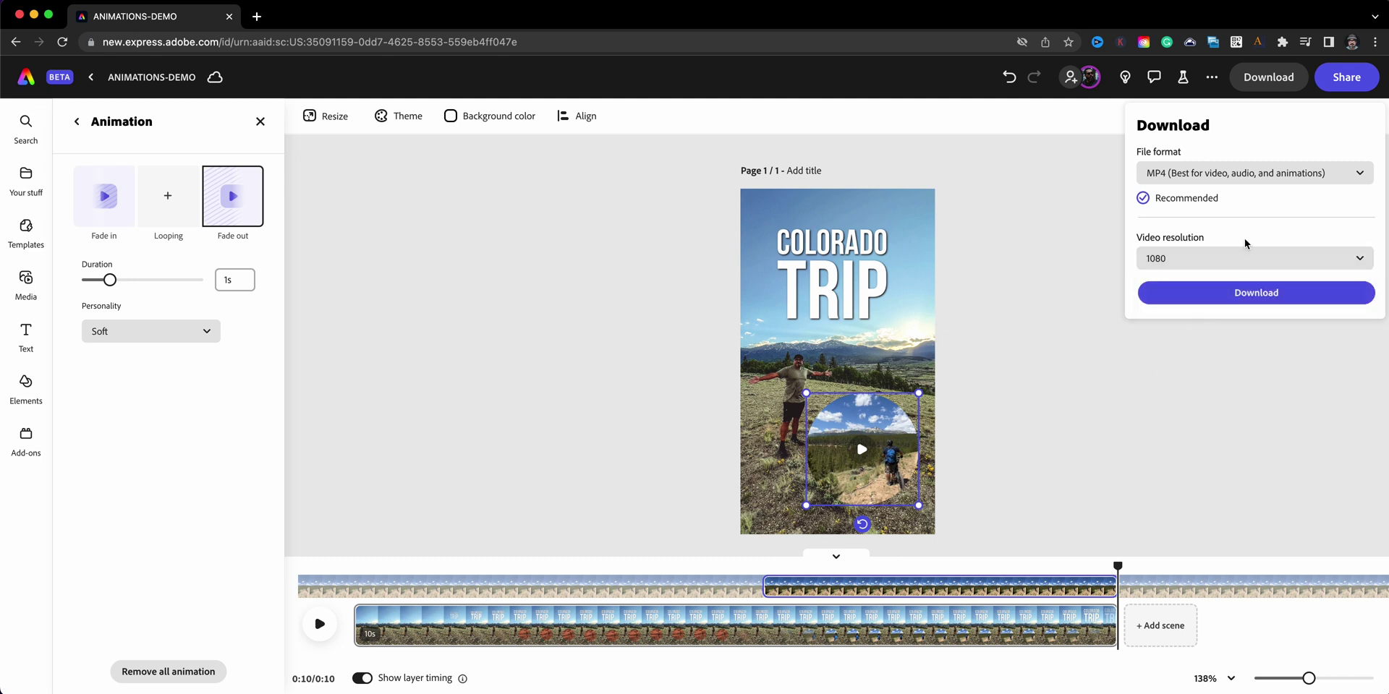
left_click(1277, 185)
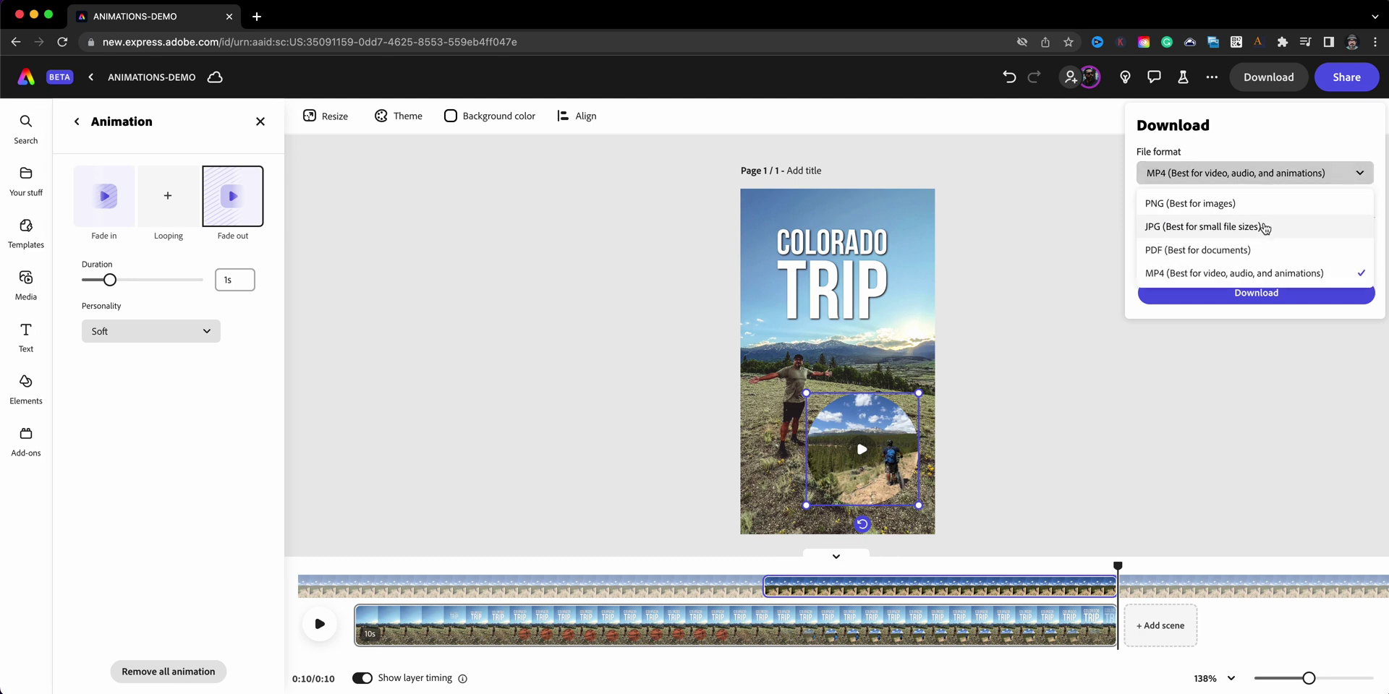
Close the download options and scrub through the circular video's closing part to the 10-second mark.
left_click(1009, 565)
left_click(976, 564)
left_click(977, 564)
left_click(899, 563)
left_click_drag(900, 563, 1116, 567)
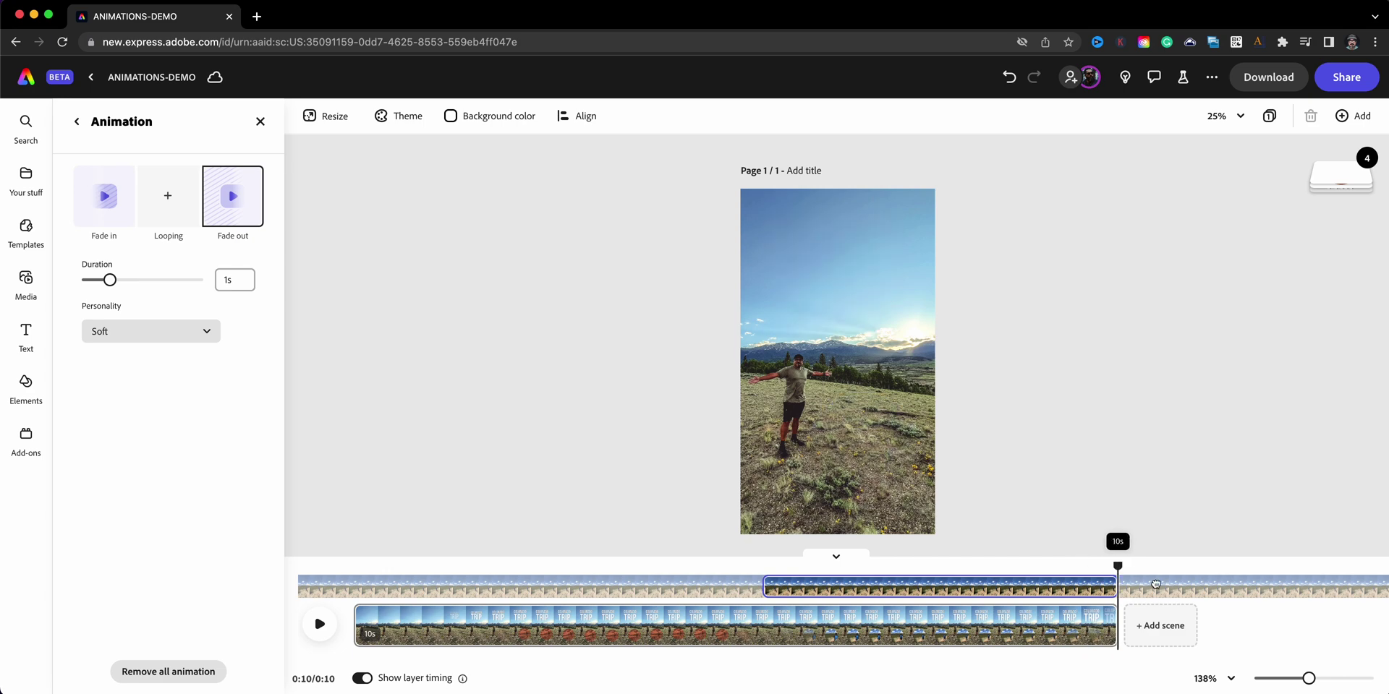